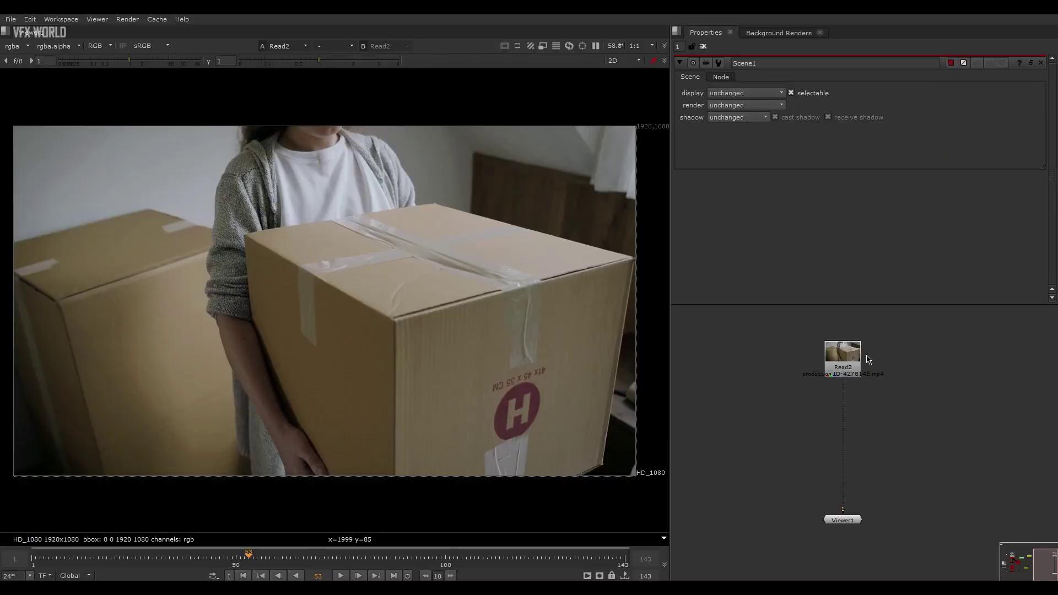
Play back the box footage from Read2, return to the first frame, and look closer at the box.
left_click(860, 360)
left_click(340, 576)
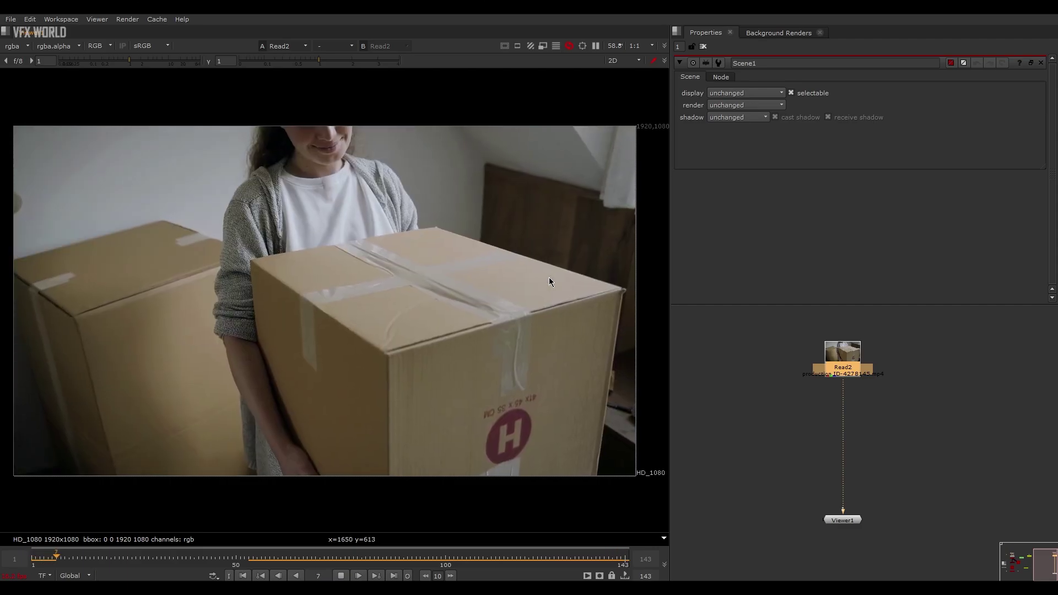
left_click(343, 576)
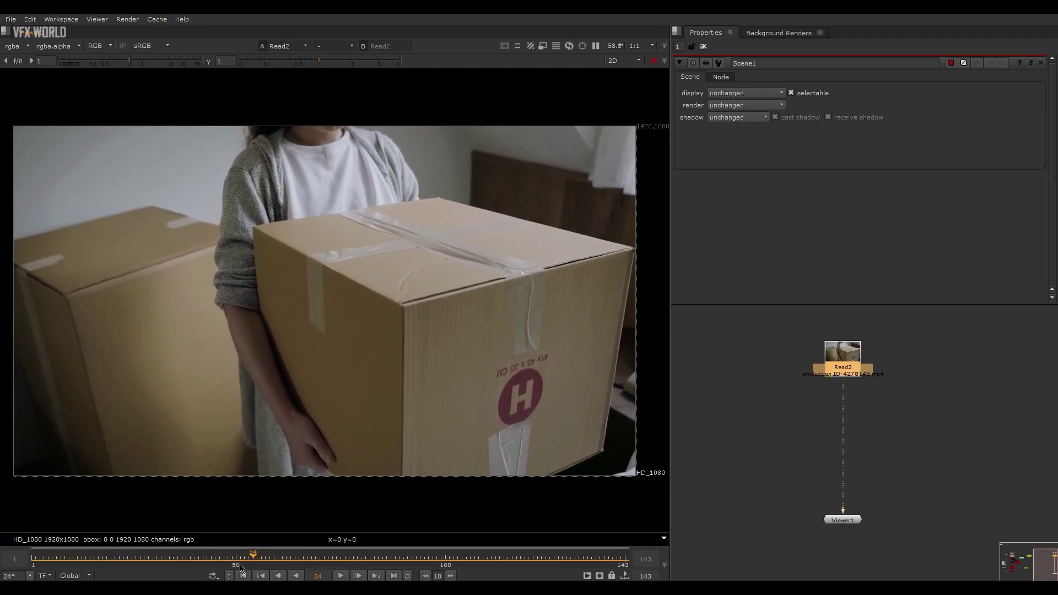
left_click(140, 563)
left_click(243, 575)
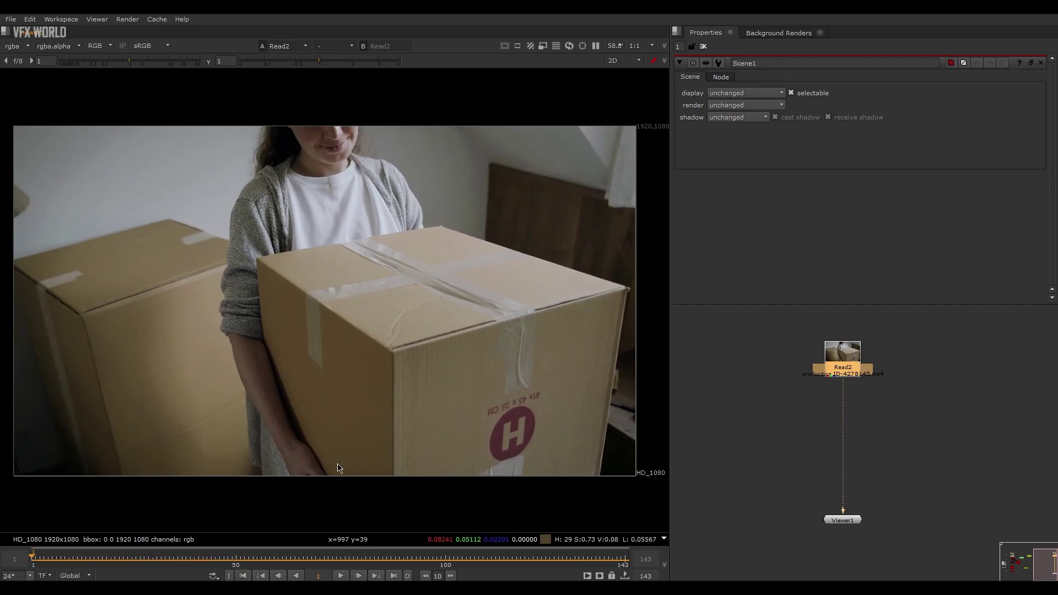
middle_click_drag(380, 439, 393, 447)
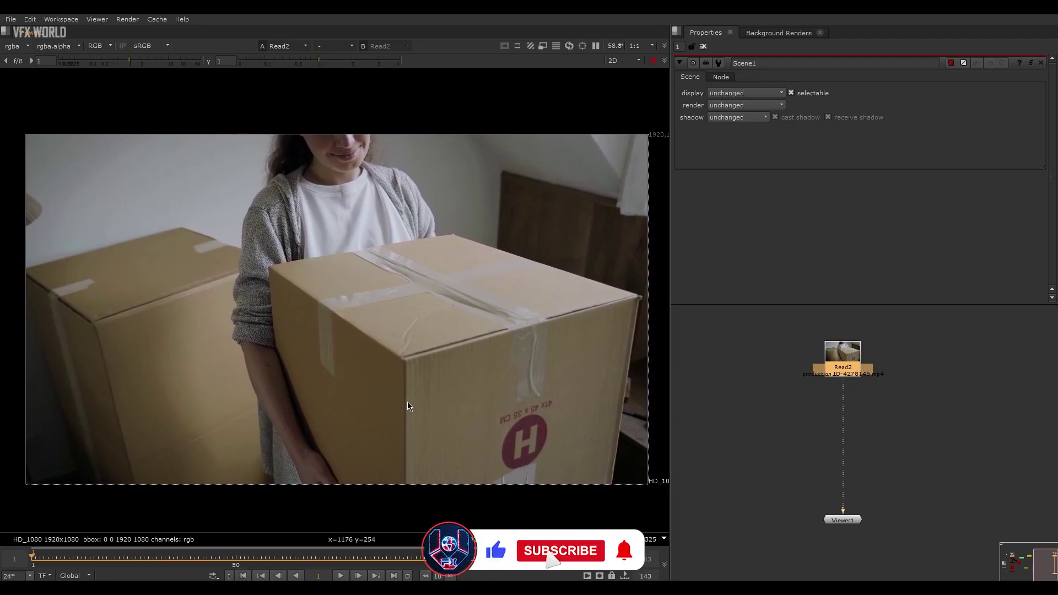
scroll(414, 400, "up", 2)
middle_click_drag(420, 395, 397, 400)
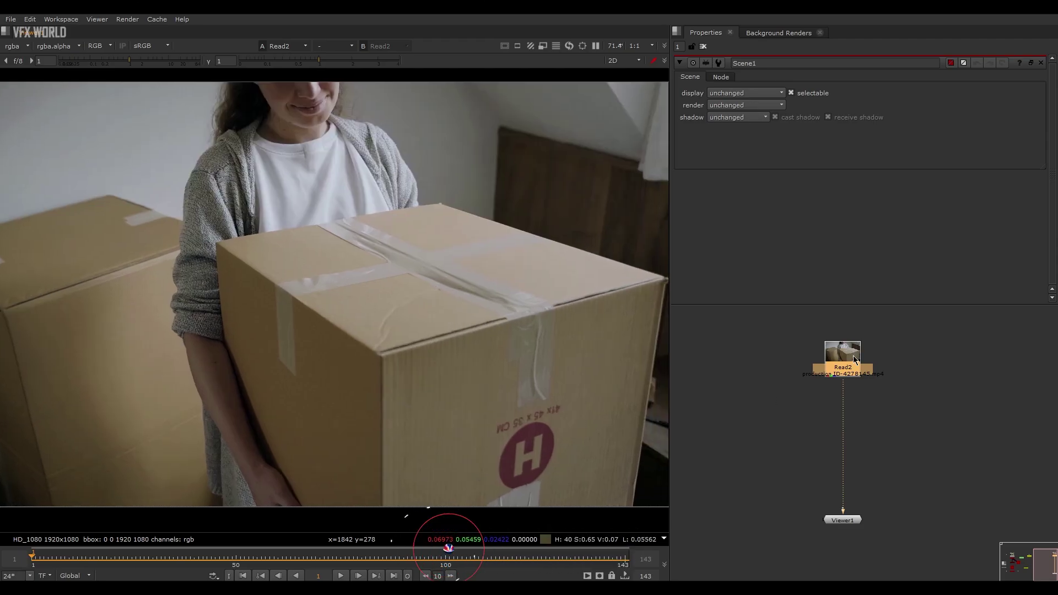
Examine the project's frame range, frame rate and full size format settings.
left_click(788, 401)
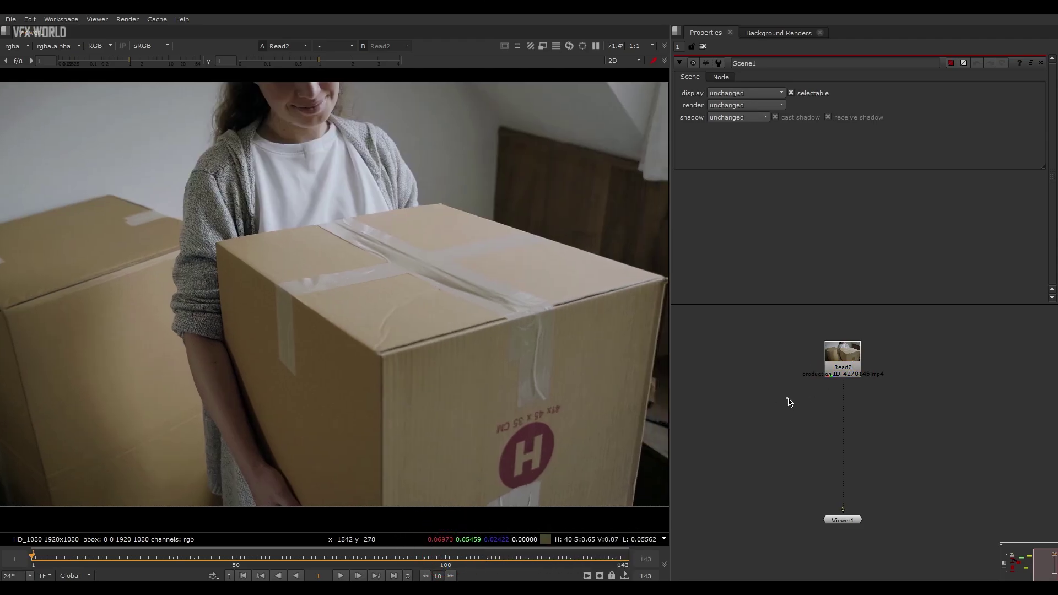
key("s")
scroll(799, 190, "down", 3)
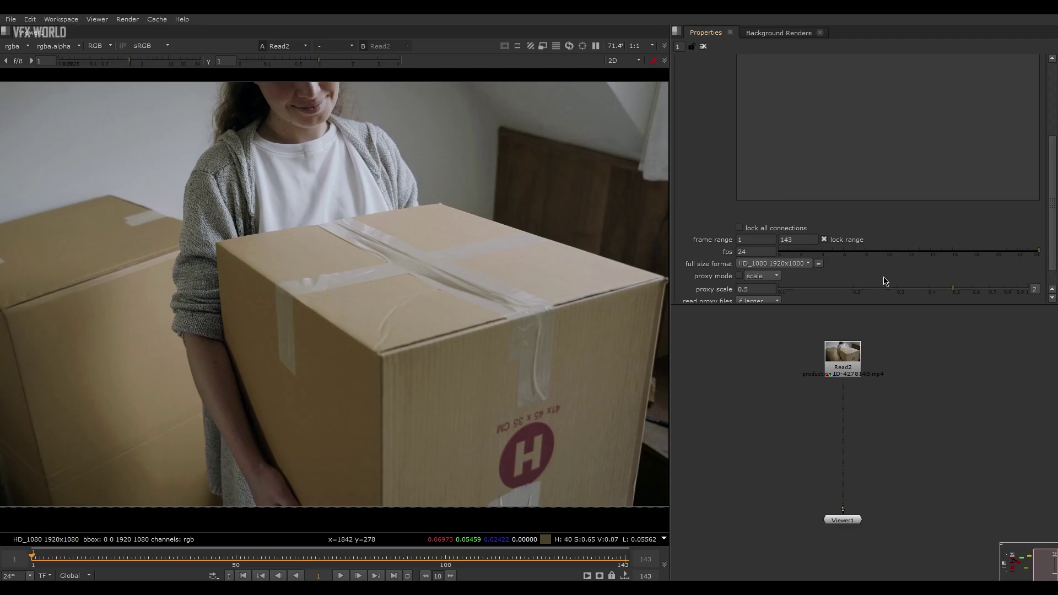
Add a CameraTracker node directly below the Read2 footage node.
left_click(836, 369)
key("Tab")
type("cam")
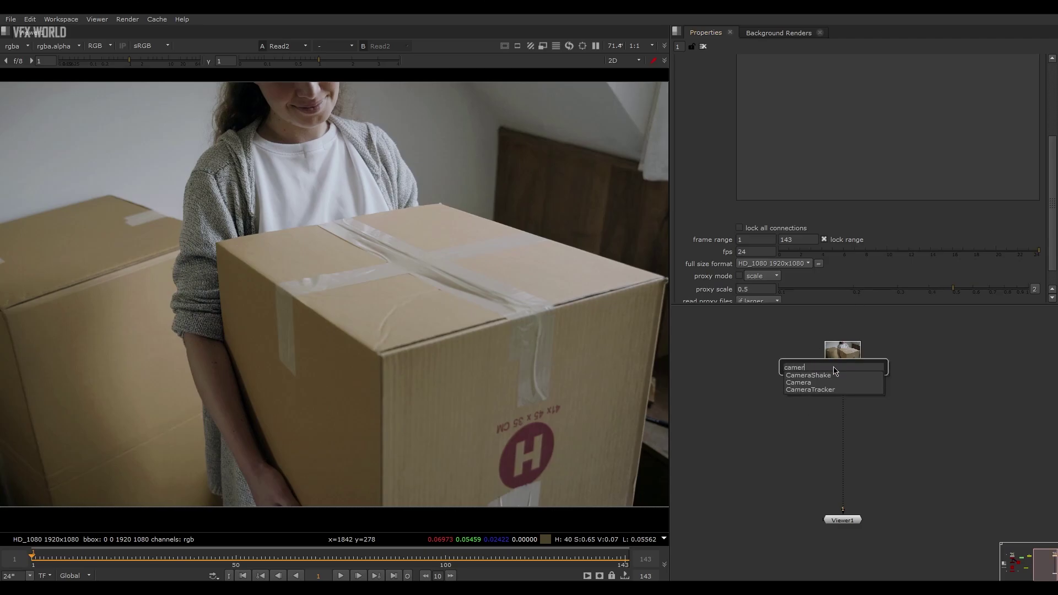
left_click(828, 390)
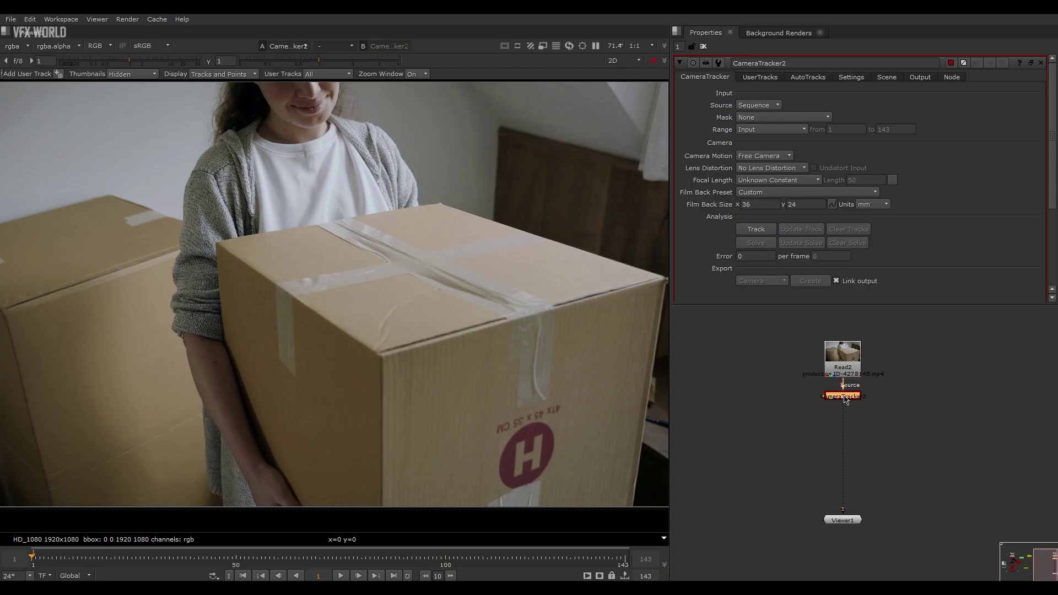
Connect the new CameraTracker's Mask input to the Roto2 node that outlines the front box.
scroll(435, 294, "down", 2)
middle_click_drag(435, 294, 418, 311)
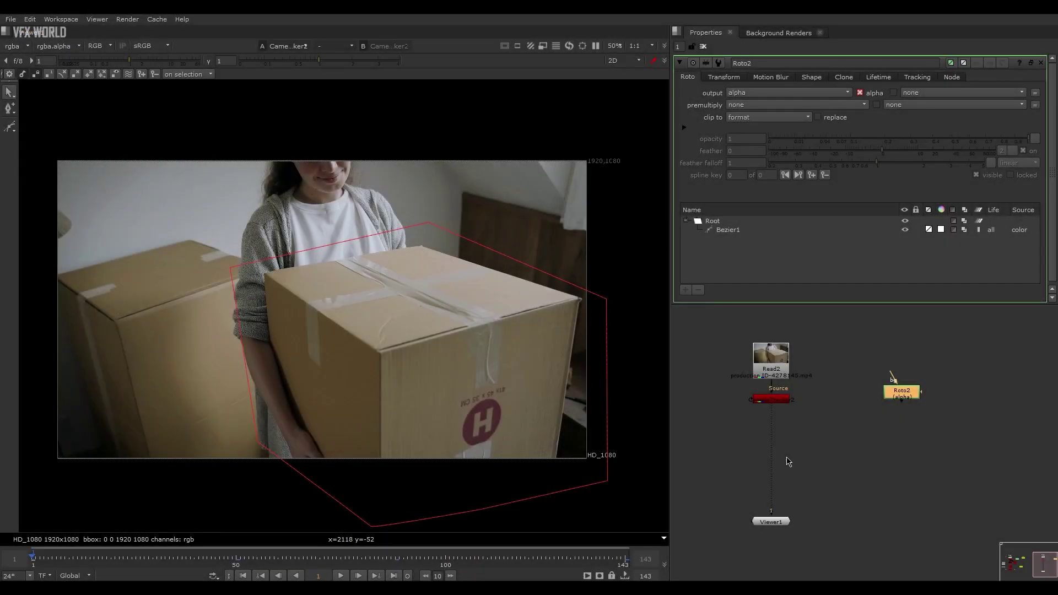
middle_click_drag(788, 462, 817, 460)
scroll(773, 401, "up", 3)
left_click_drag(786, 395, 1038, 397)
Enable Preview Features in the CameraTracker2 settings.
double_click(818, 400)
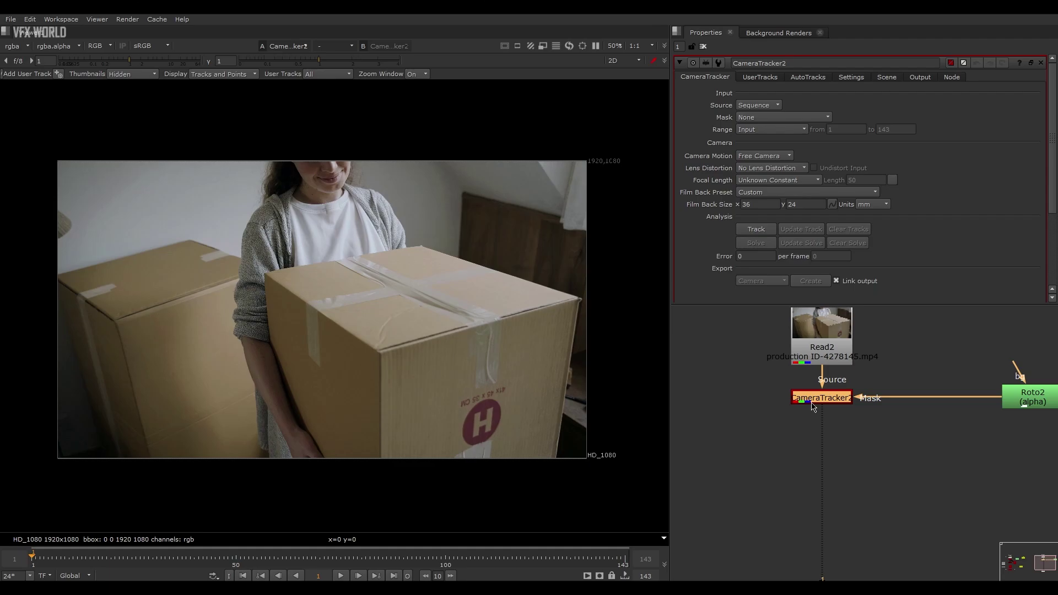
left_click(852, 78)
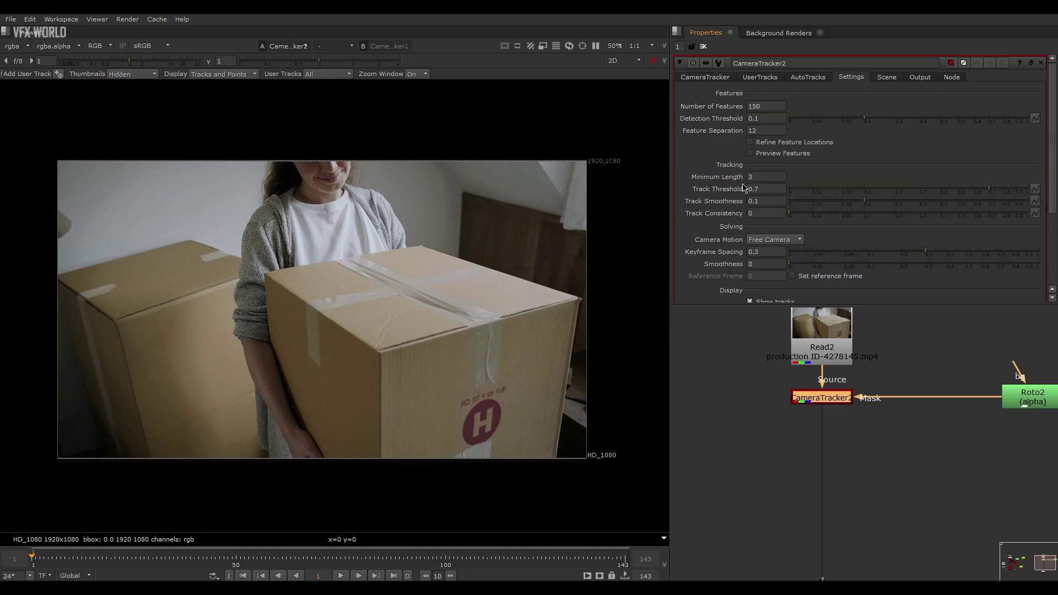
left_click(750, 153)
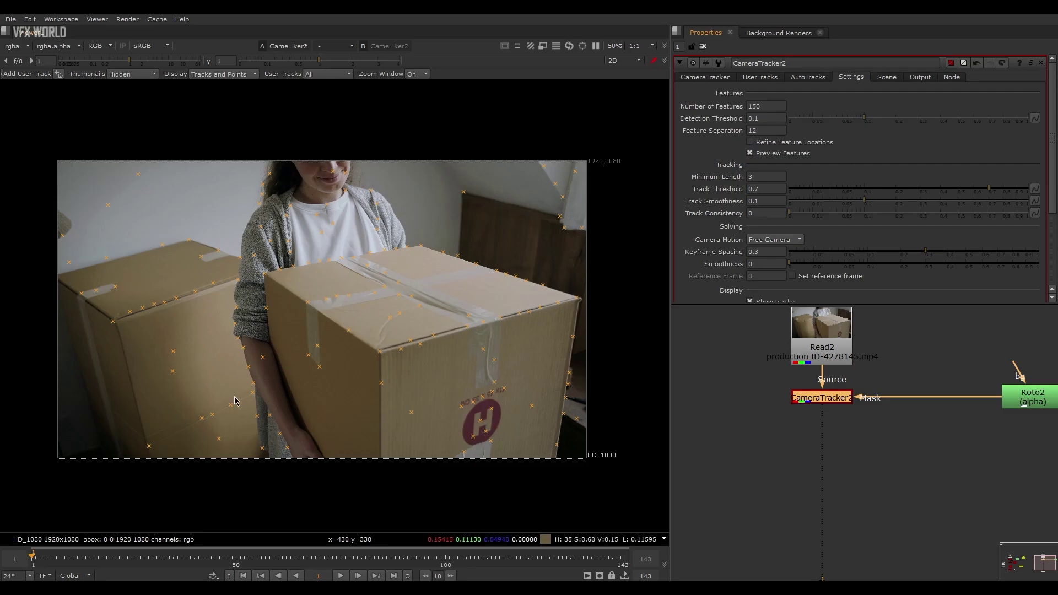
Set the CameraTracker's mask mode to Mask Inverted Alpha.
left_click(706, 78)
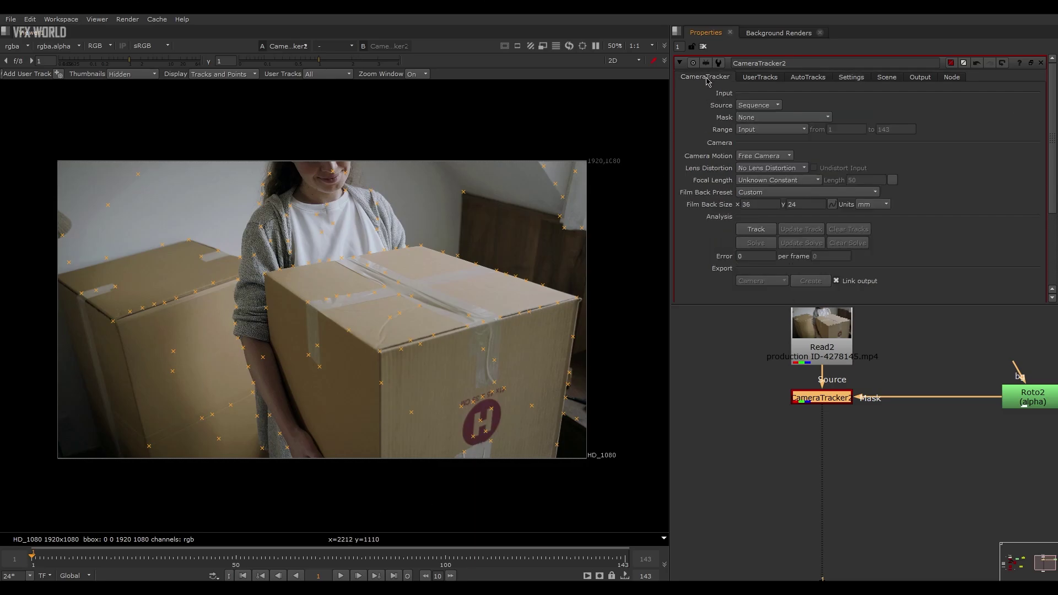
left_click(757, 118)
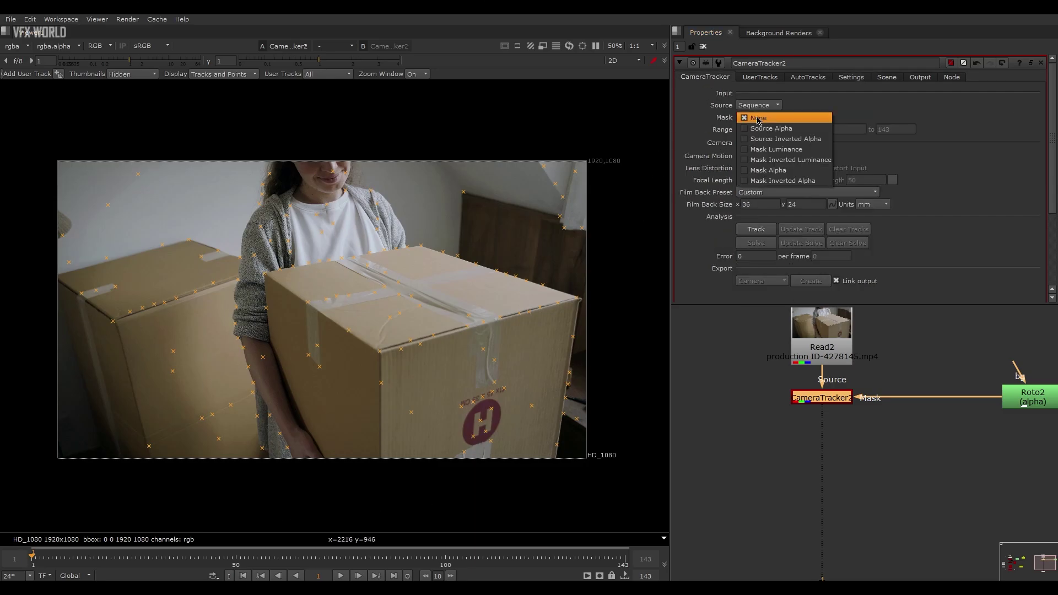
left_click(794, 181)
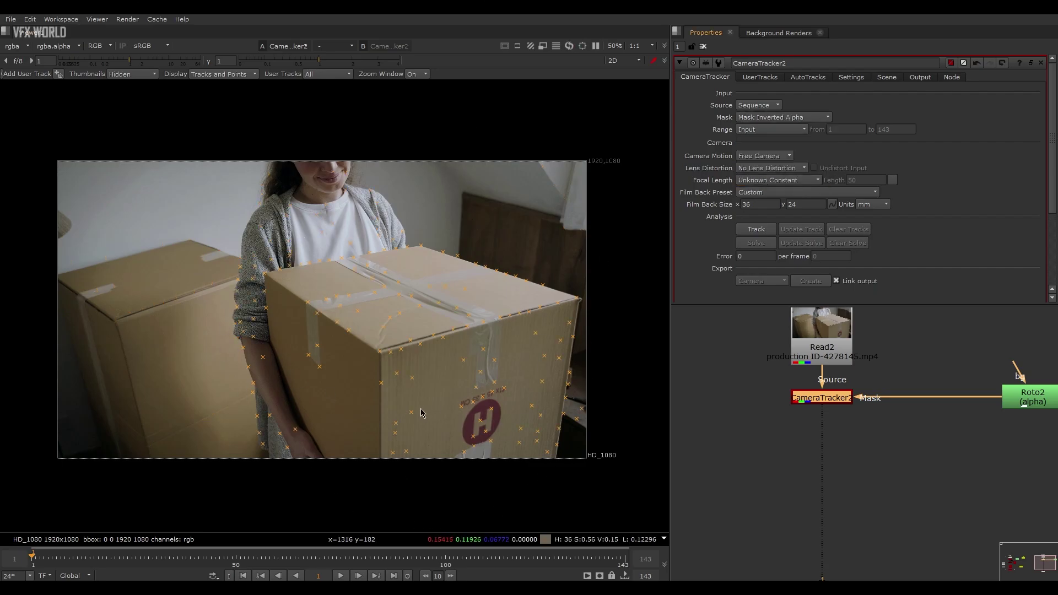
Change the Number of Features used by CameraTracker2 and return to its main tracking parameters.
left_click(852, 77)
left_click(765, 106)
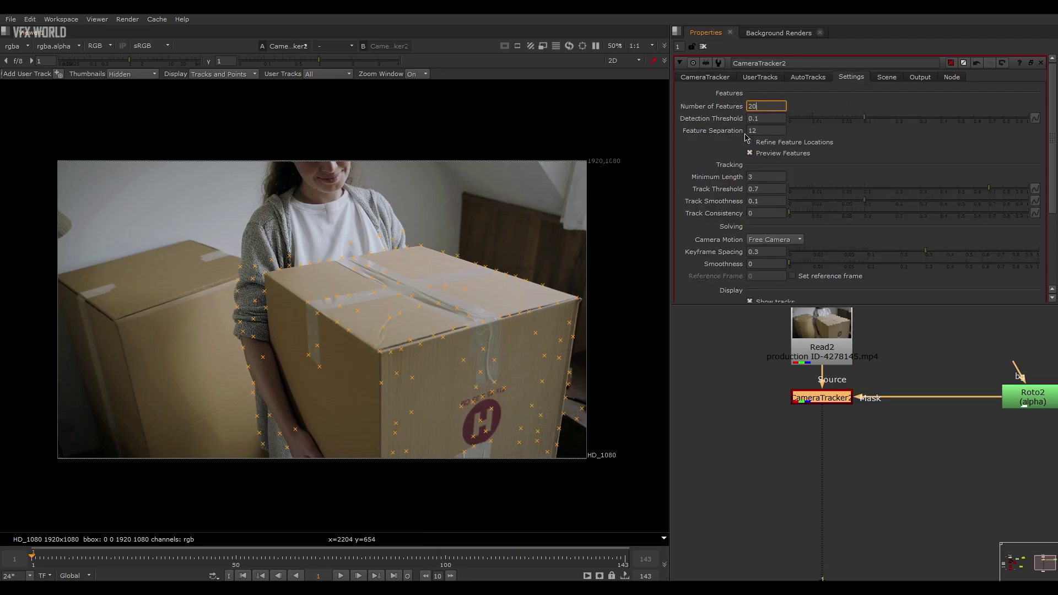
key("Return")
left_click(705, 77)
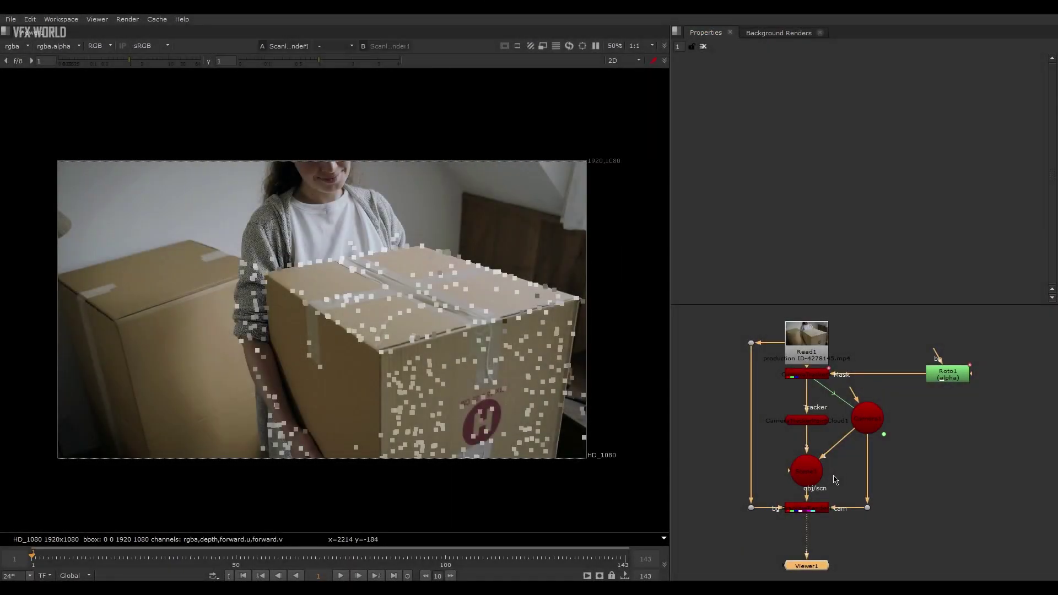
Examine the point cloud and solved CameraTracker1 nodes, and play the ScanlineRender result to check how the points stick to the box.
double_click(806, 422)
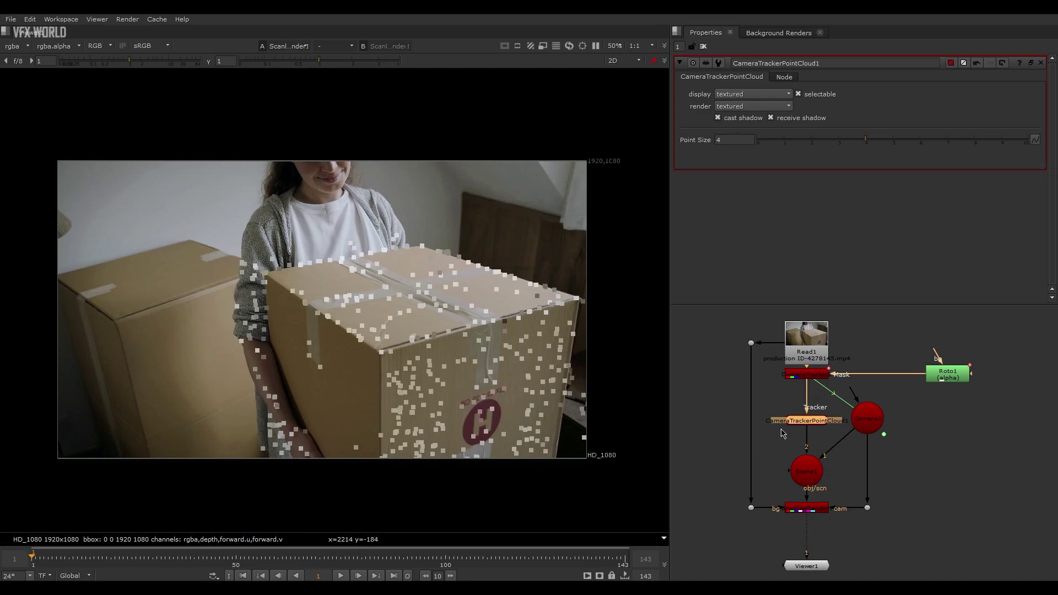
double_click(802, 380)
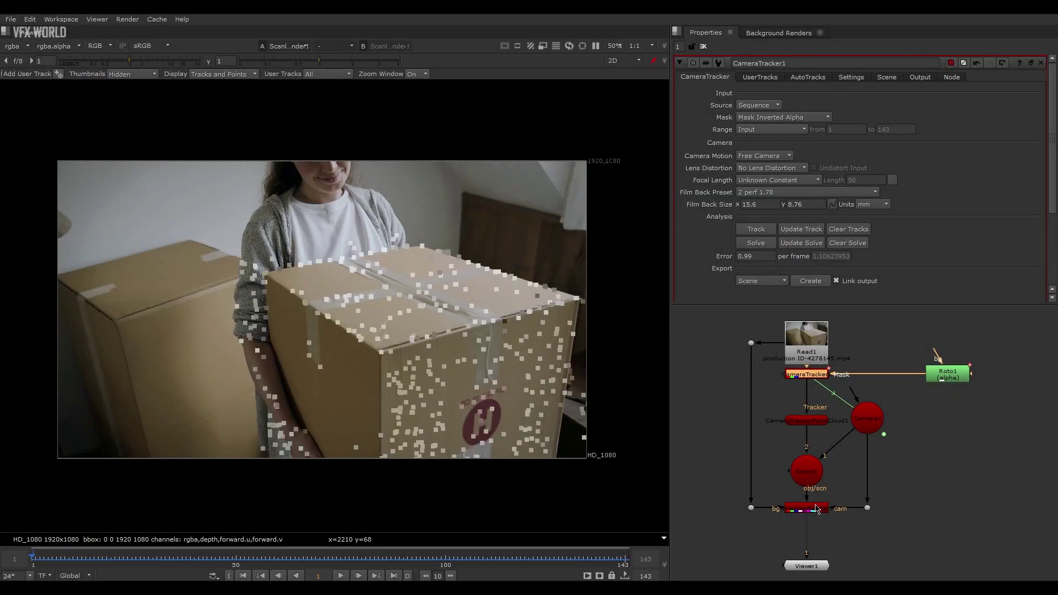
left_click(817, 510)
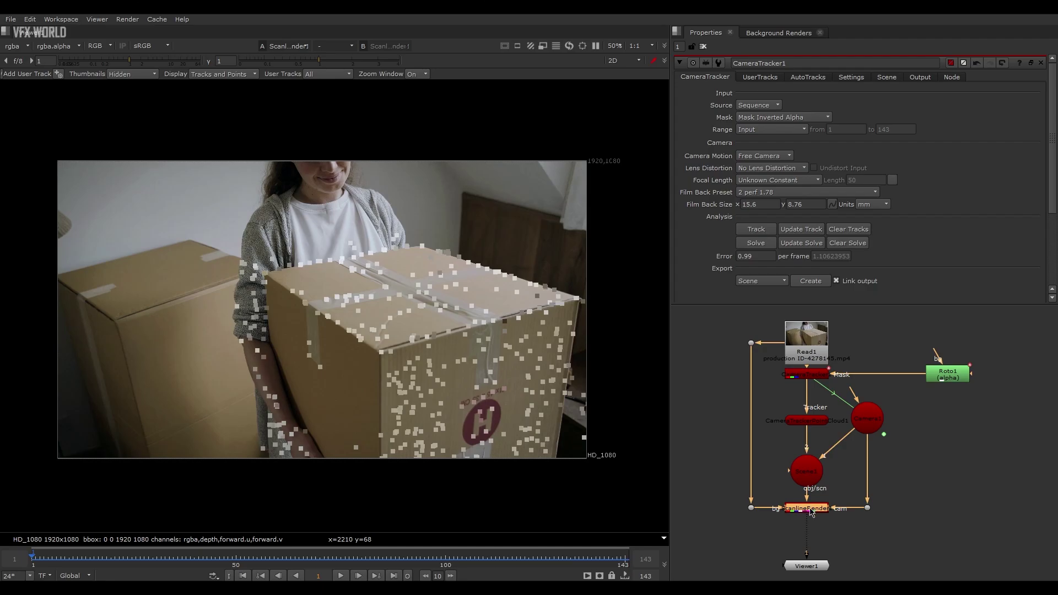
scroll(819, 508, "up", 3)
scroll(830, 489, "down", 3)
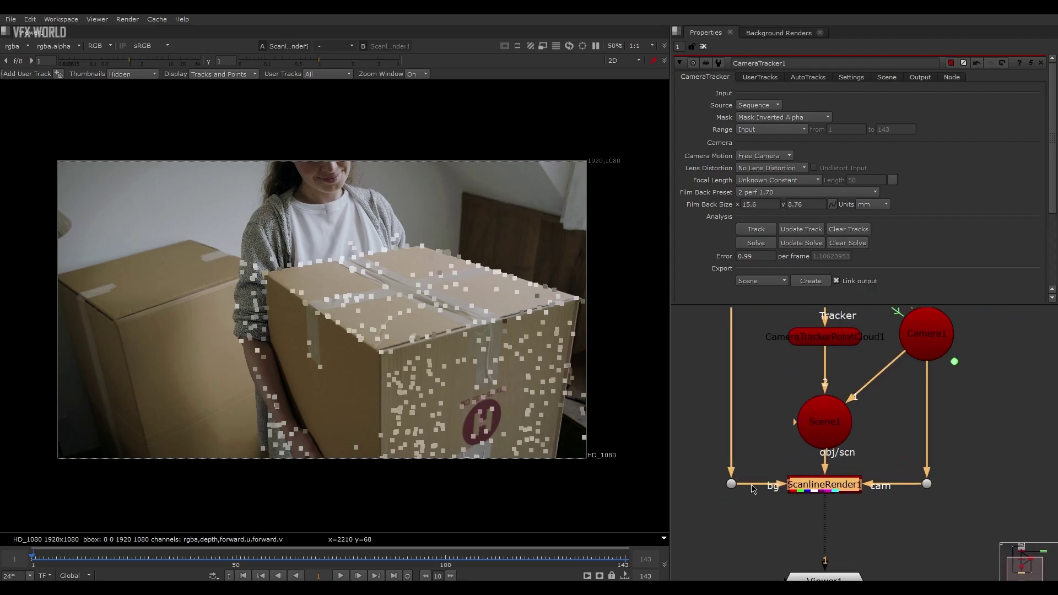
left_click(342, 577)
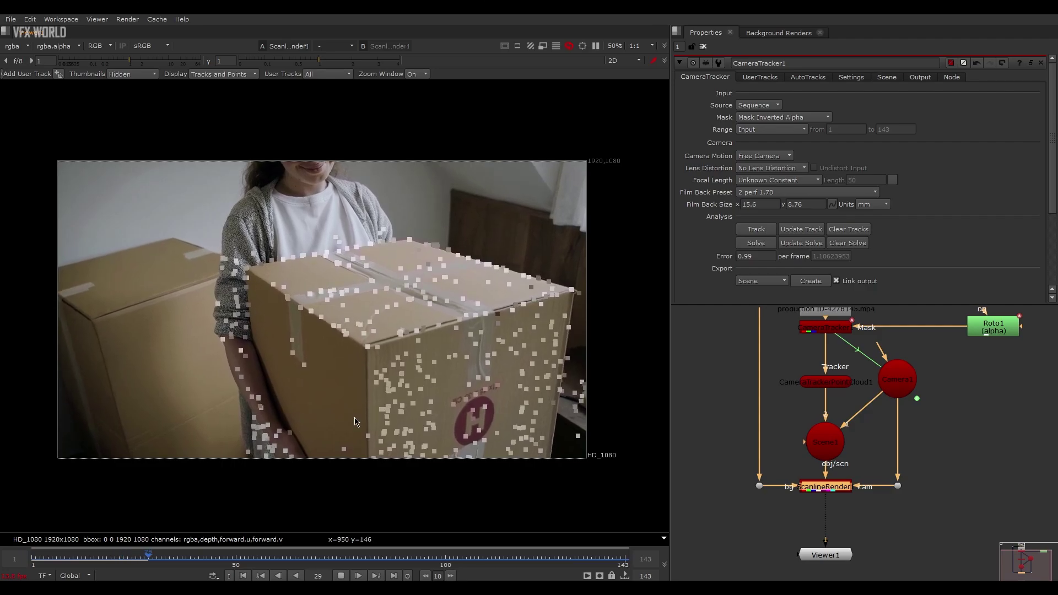
left_click(340, 577)
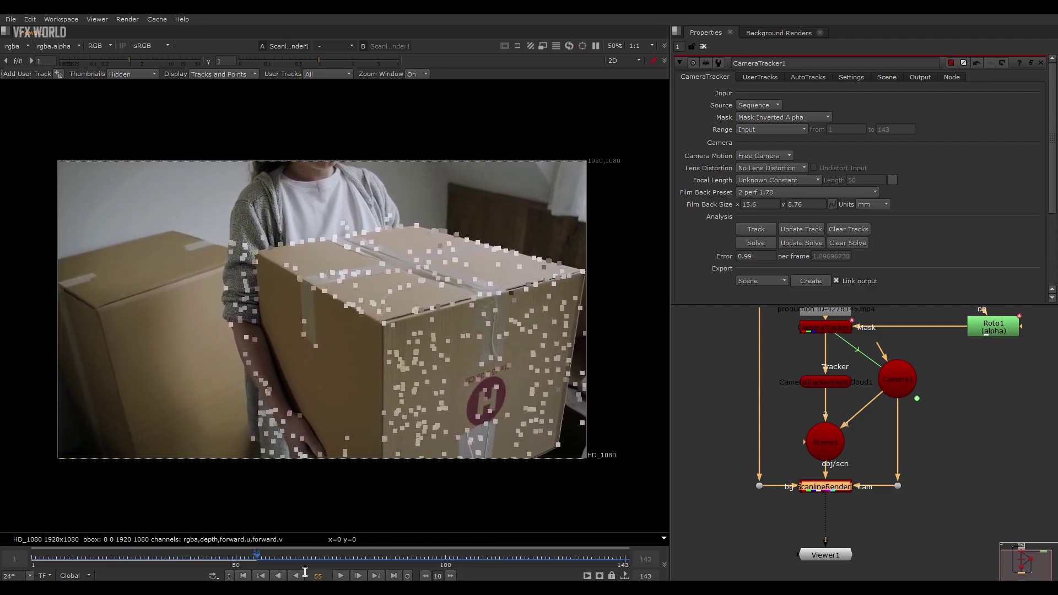
left_click(244, 576)
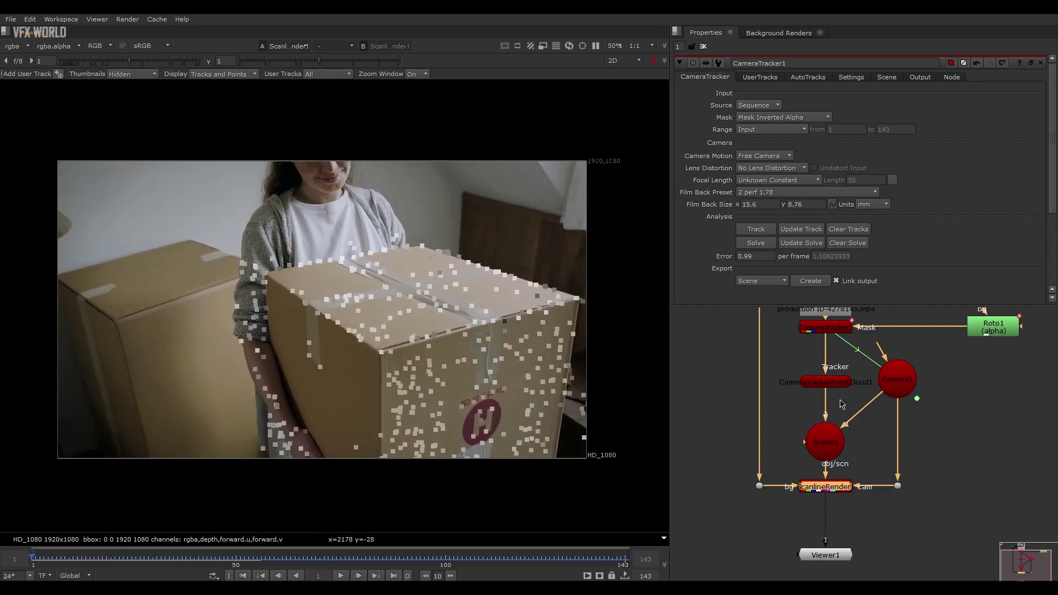
Add a WriteGeo node beside the solved camera setup and connect its input to the Scene1 node.
middle_click_drag(841, 399, 819, 442)
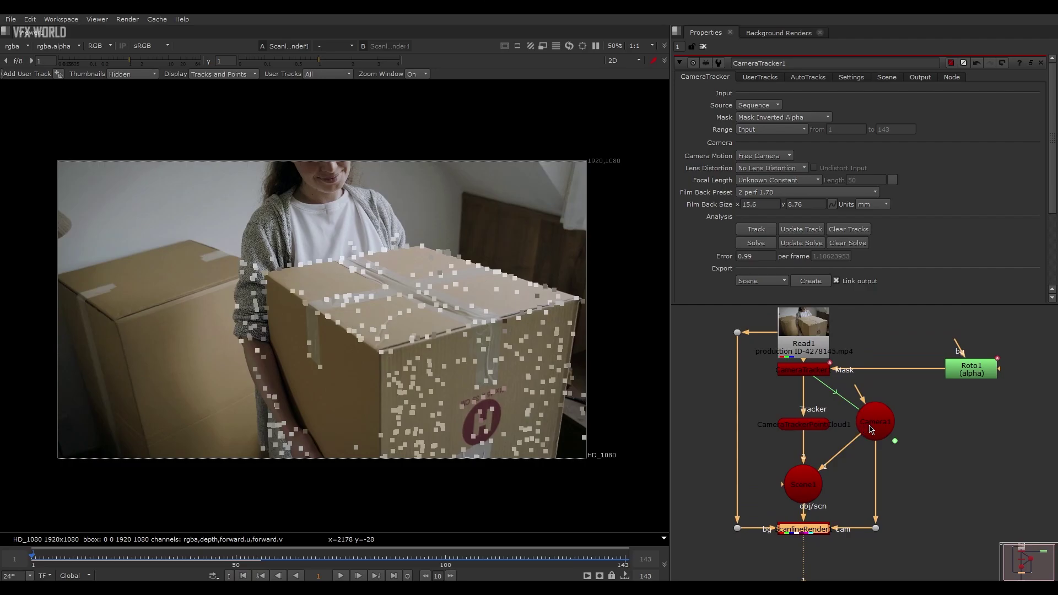
middle_click_drag(845, 529, 816, 498)
left_click(898, 498)
middle_click_drag(815, 370, 817, 370)
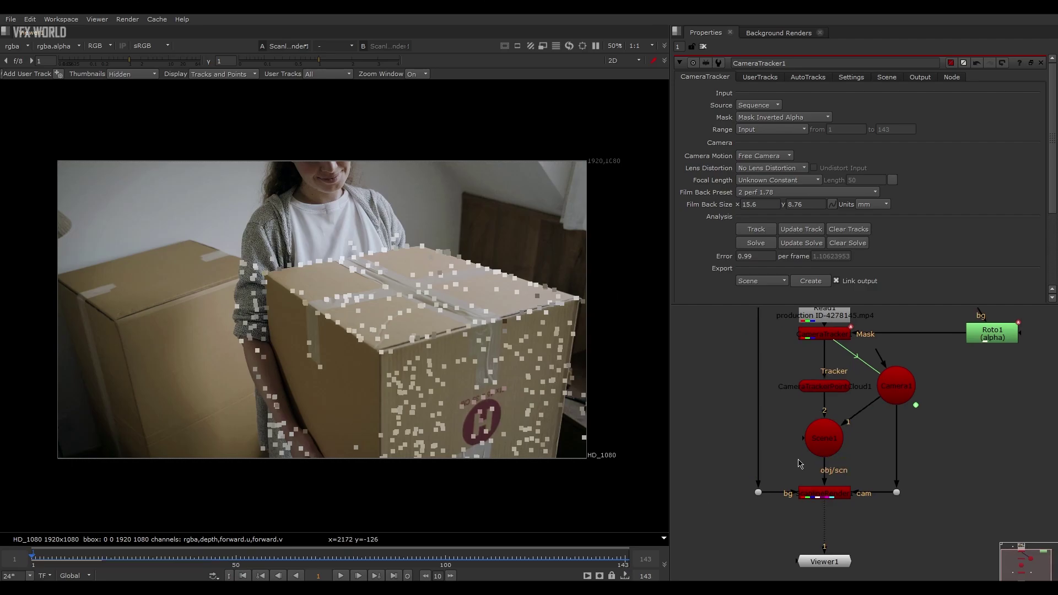
middle_click_drag(800, 463, 764, 468)
key("Tab")
type("wri")
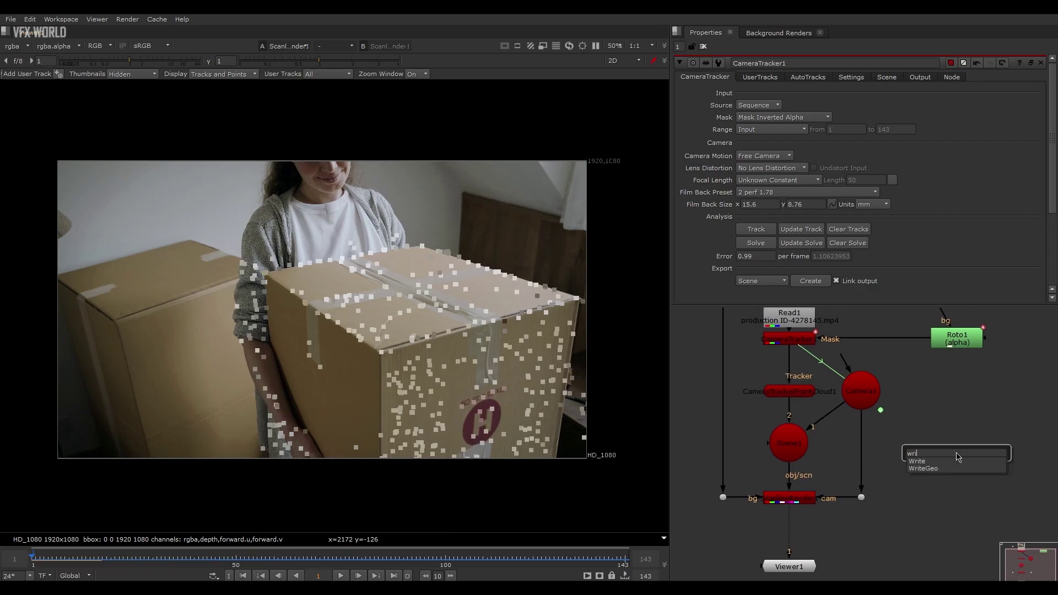
type("te")
left_click(944, 469)
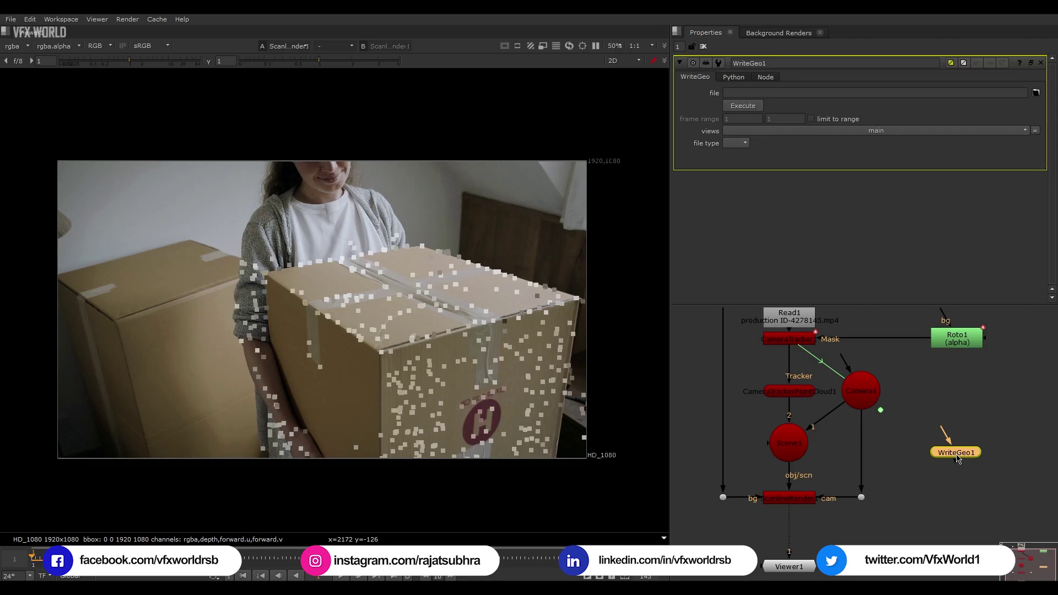
left_click_drag(955, 456, 796, 447)
left_click_drag(919, 502, 928, 446)
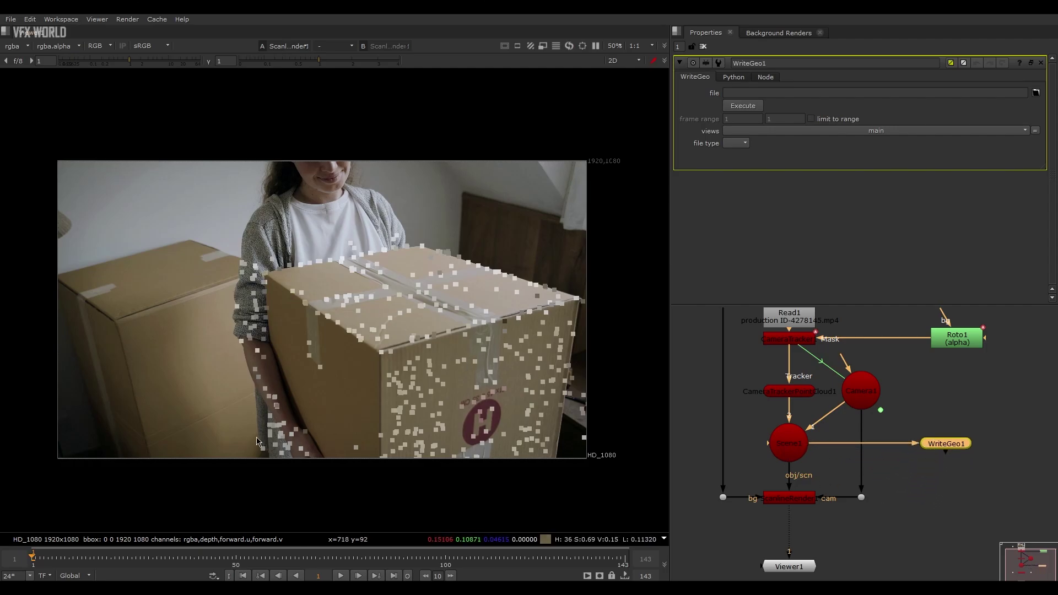
Create a cube from a selection of CameraTracker1's track points on the box and connect it to Scene1.
middle_click_drag(764, 504, 818, 506)
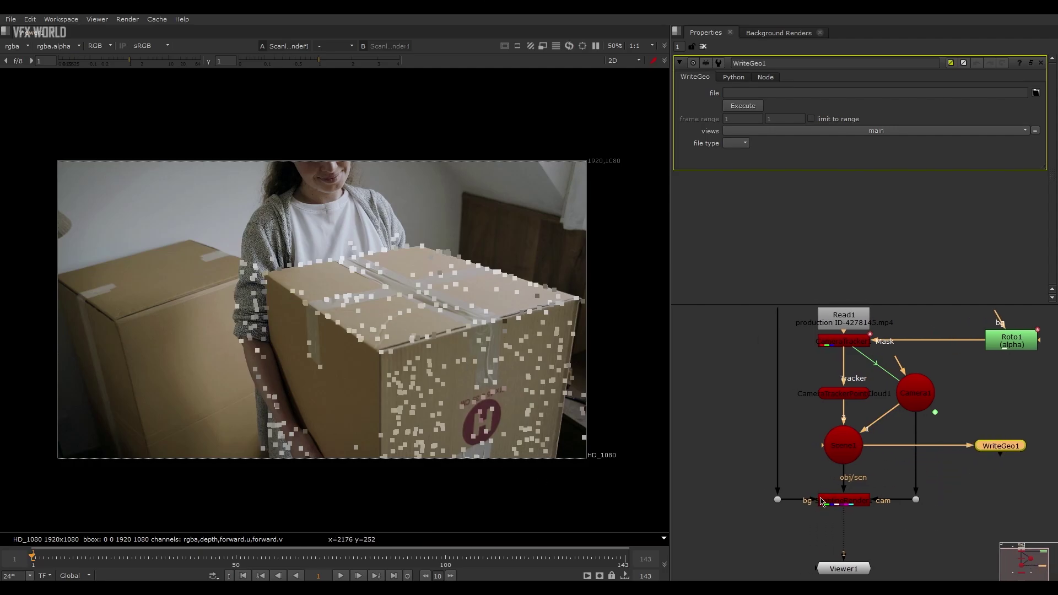
double_click(826, 345)
key("1")
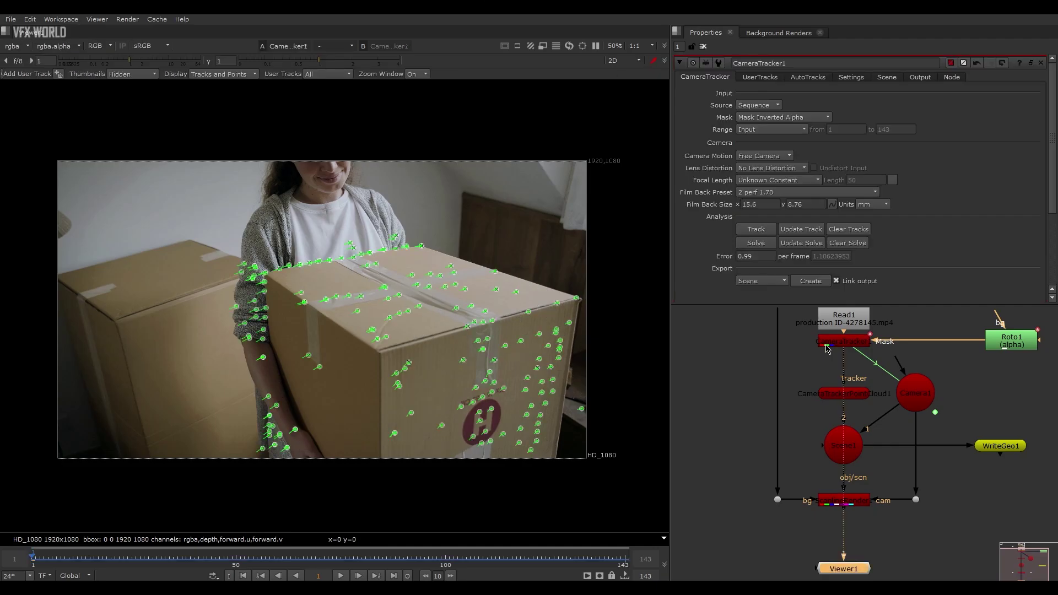
left_click_drag(324, 271, 510, 397)
right_click(471, 304)
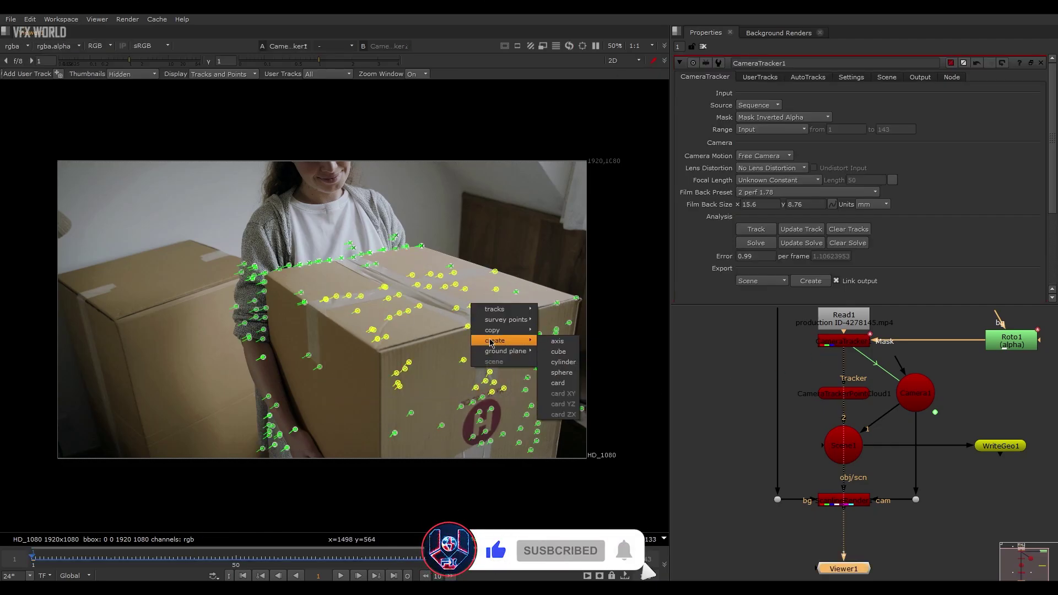
mouse_move(494, 330)
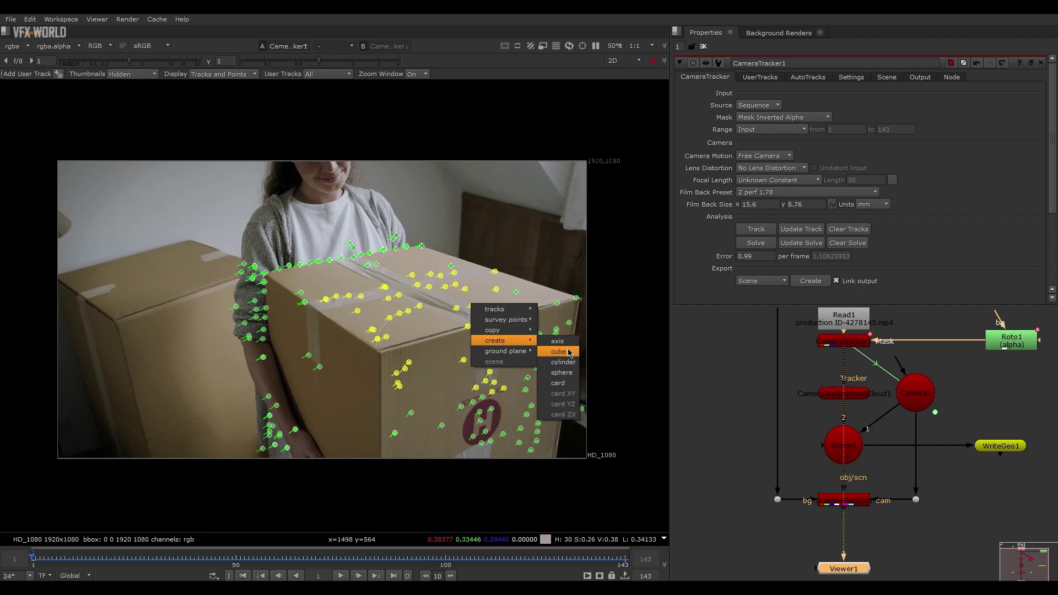
left_click(569, 352)
left_click_drag(753, 345, 831, 447)
left_click_drag(711, 416, 710, 443)
Add a CheckerBoard node connected to the image input of Cube1 and space the two nodes apart.
left_click(714, 410)
key("Tab")
type("ch")
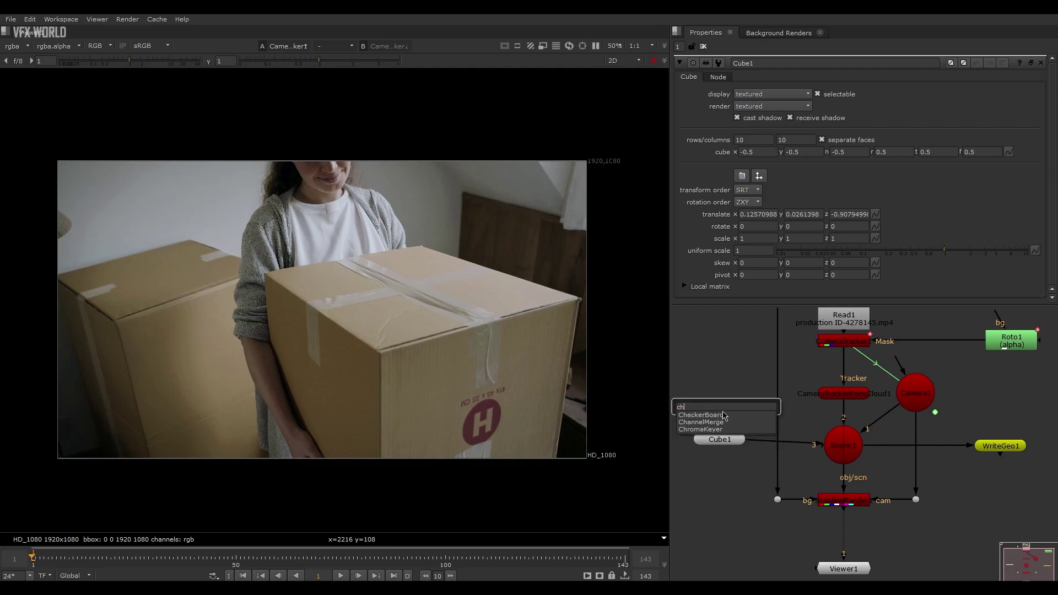
key("Return")
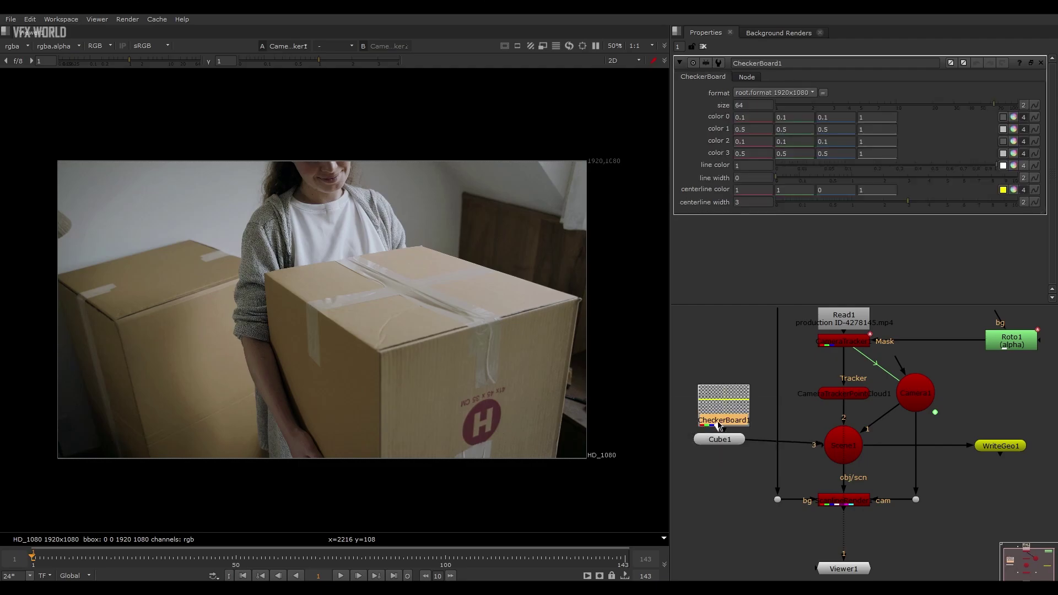
left_click_drag(719, 415, 720, 386)
left_click_drag(717, 440, 718, 447)
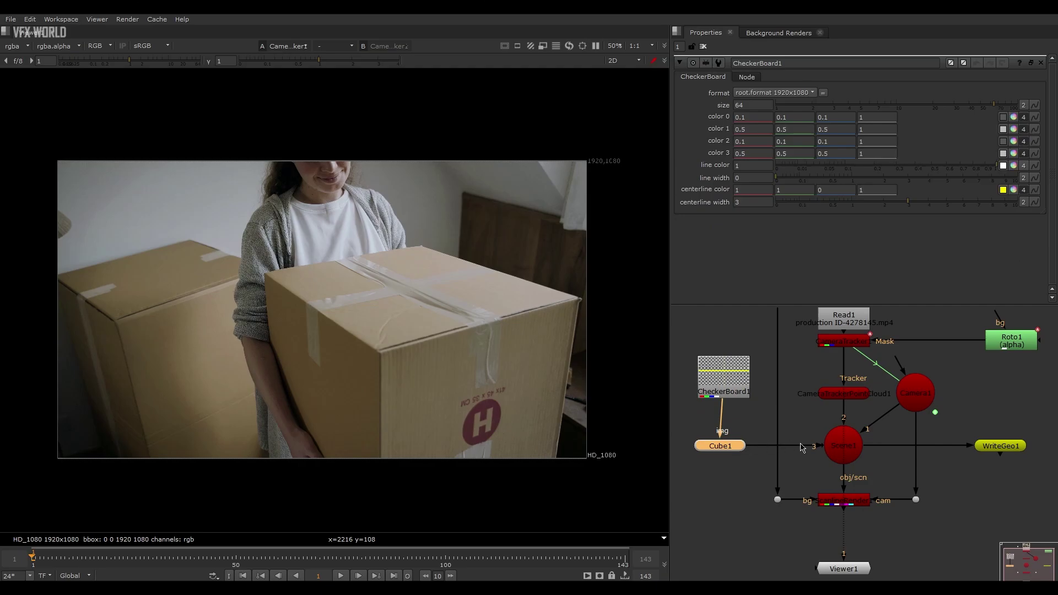
View the ScanlineRender output and shrink Cube1 to a uniform scale of 0.082 over the box.
left_click(834, 448)
left_click(837, 502)
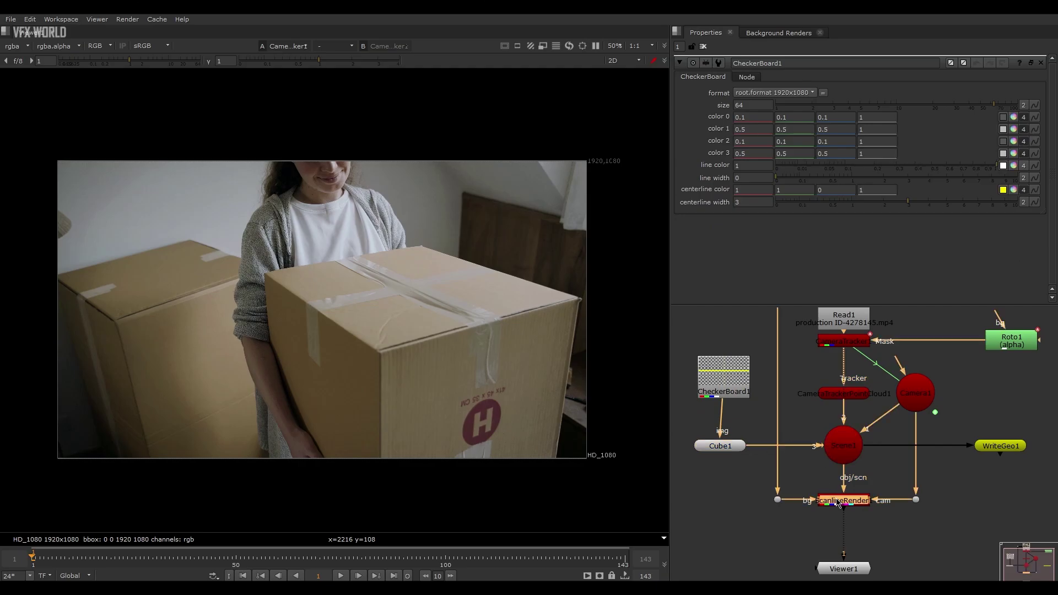
key("1")
left_click(726, 446)
left_click_drag(821, 252, 873, 248)
key("r")
key("r")
left_click_drag(451, 323, 446, 337, "ctrl")
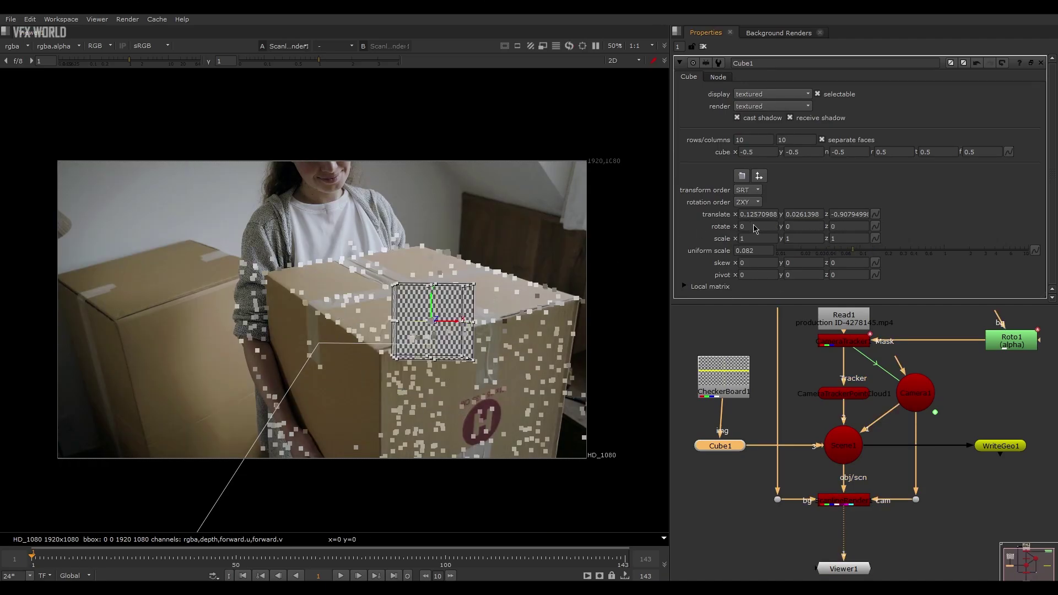
Rotate Cube1 to x 12.9, y 30.7 and z 5 to follow the box's orientation.
middle_click_drag(754, 226, 940, 210)
middle_click_drag(848, 226, 919, 221)
middle_click_drag(798, 228, 824, 228)
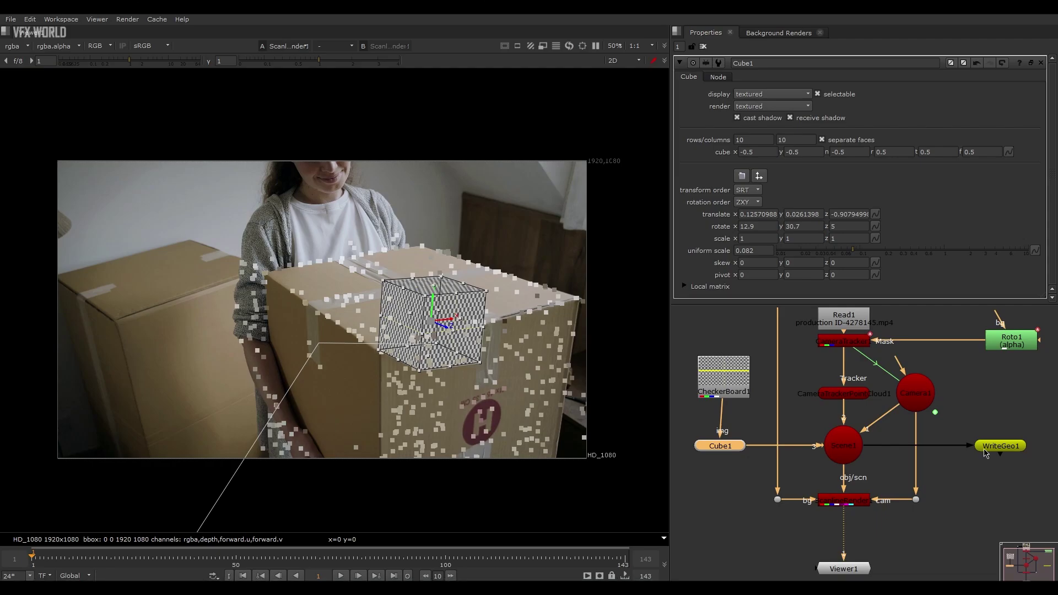
Set the output file of the WriteGeo1 node to F:/track.fbx.
left_click(993, 447)
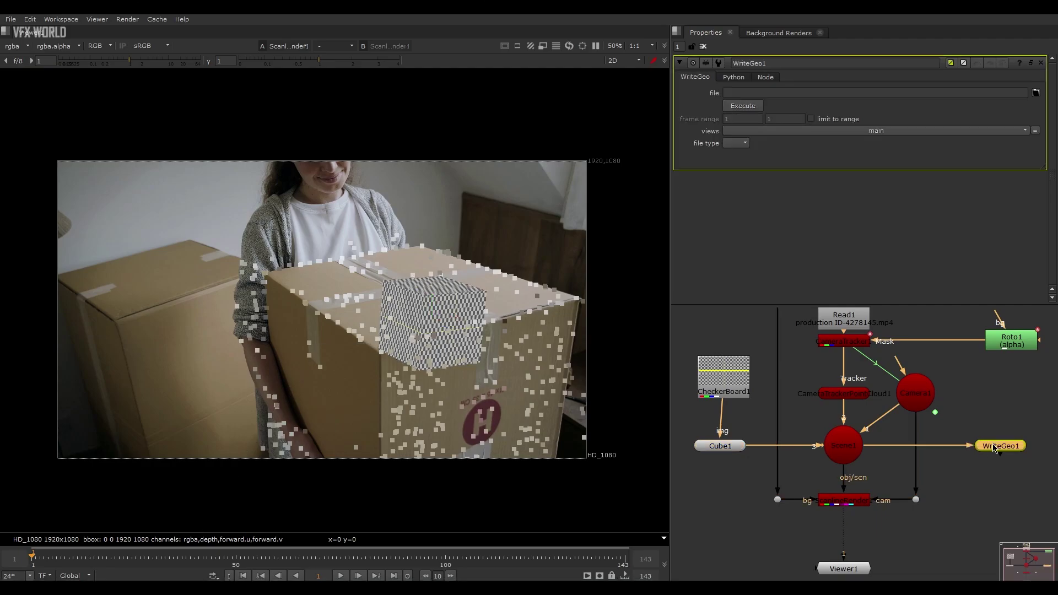
left_click(1035, 93)
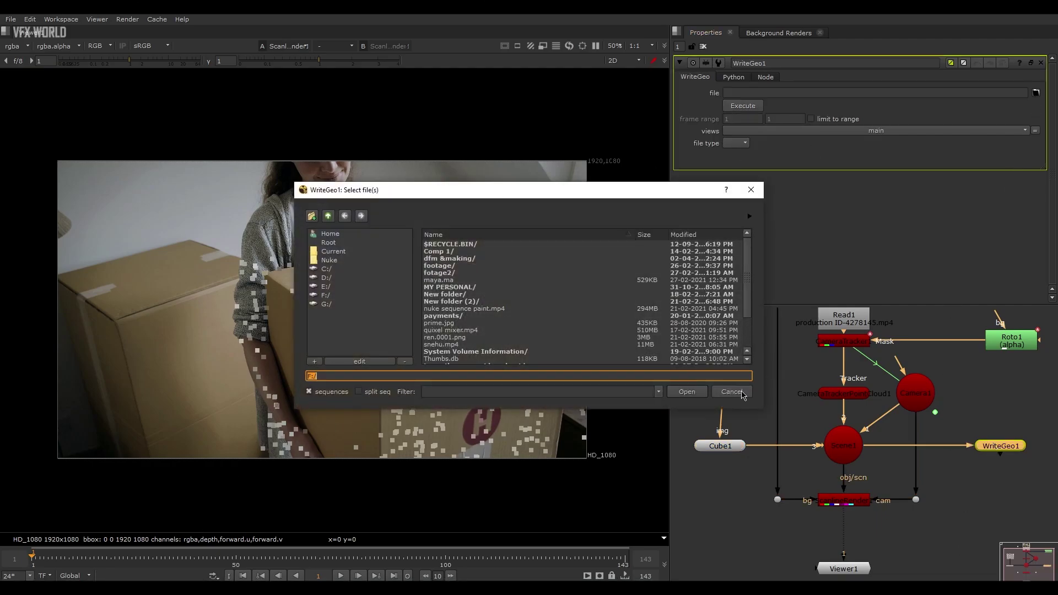
left_click(325, 295)
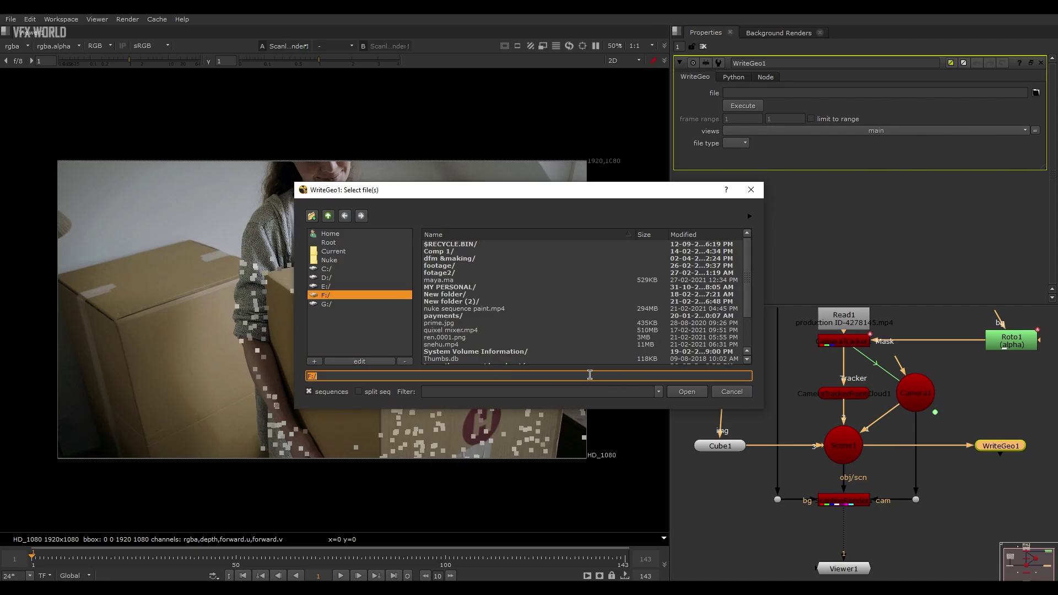
type("track.fb")
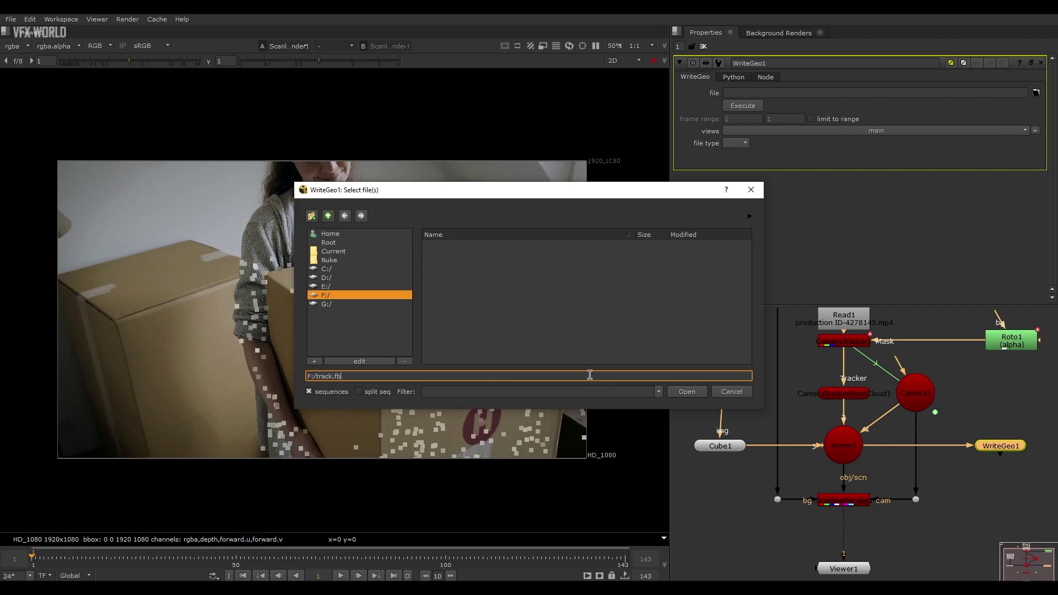
type("x")
left_click(699, 393)
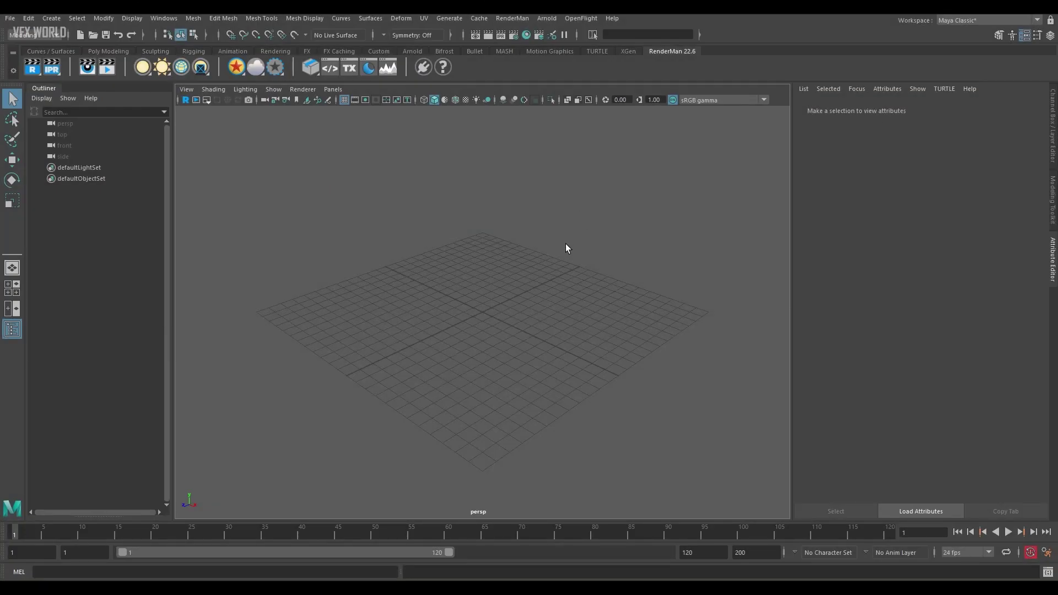
Switch to Maya and import track cam.fbx from the F: drive into the empty scene.
left_click(10, 19)
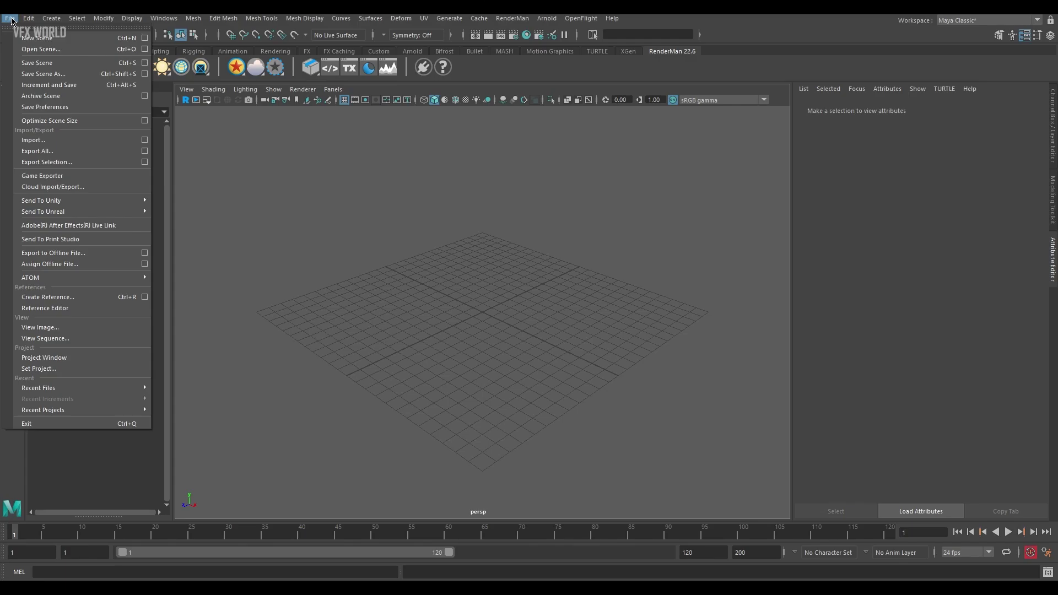
left_click(51, 141)
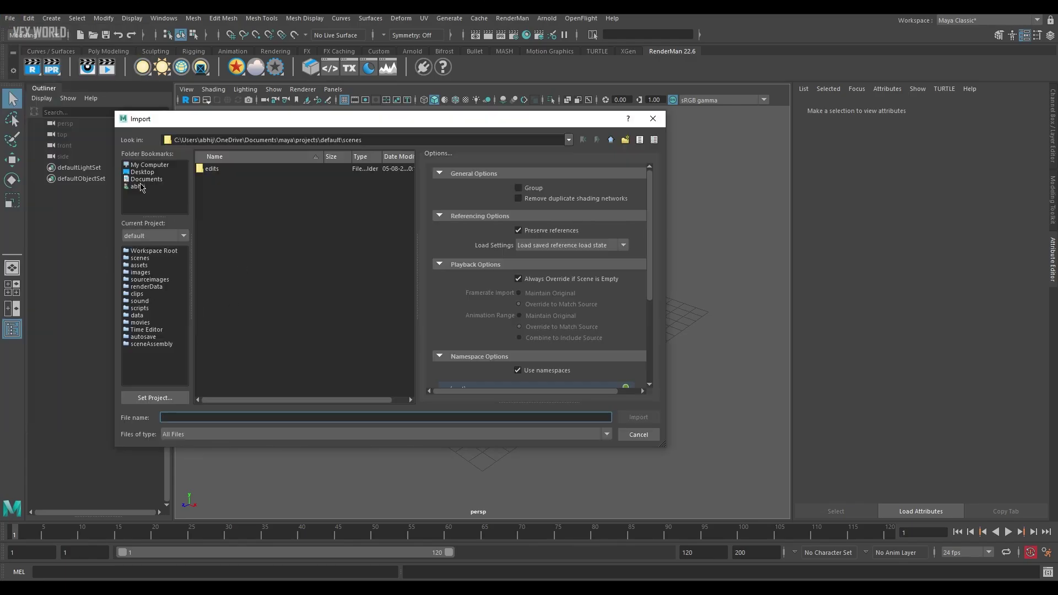
left_click(151, 165)
double_click(244, 198)
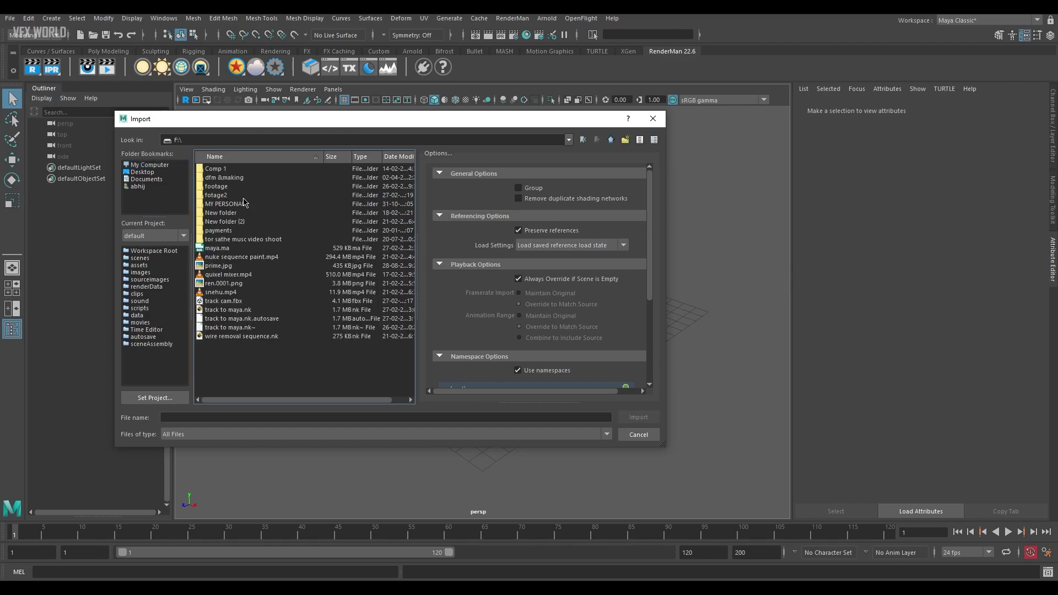
left_click(227, 301)
left_click(635, 418)
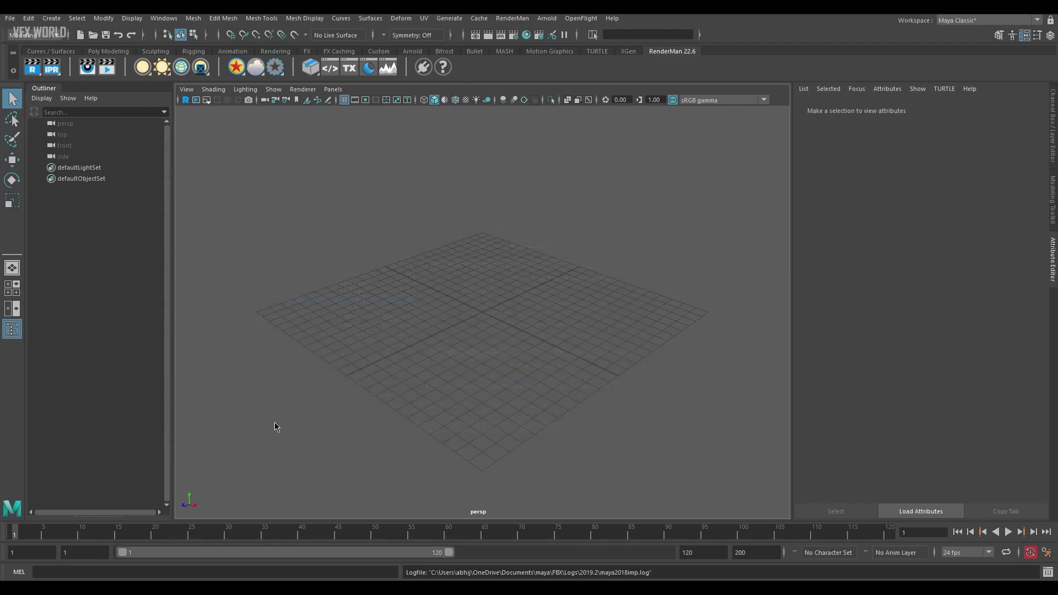
Select all imported locators from locator0 to locator499 and scale them down to small point markers.
scroll(501, 339, "up", 8)
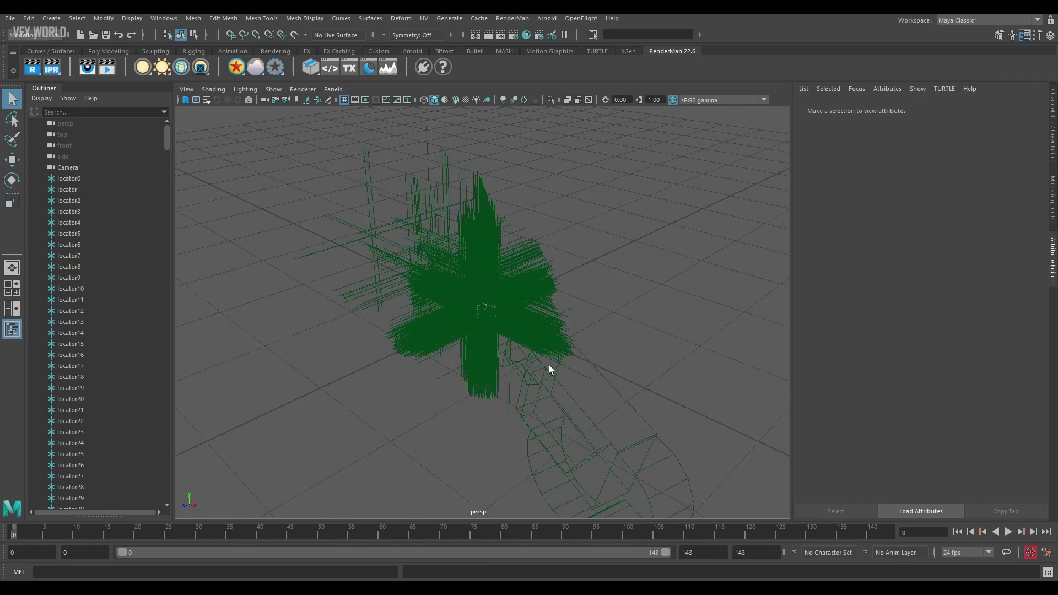
left_click_drag(477, 421, 568, 417, "alt")
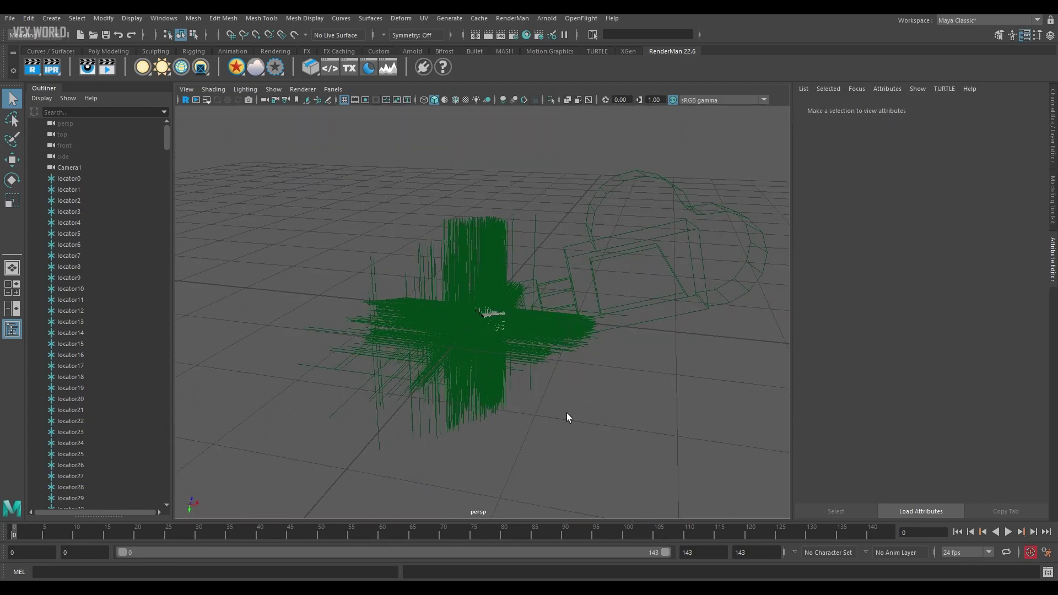
left_click(69, 178)
left_click_drag(167, 145, 166, 516)
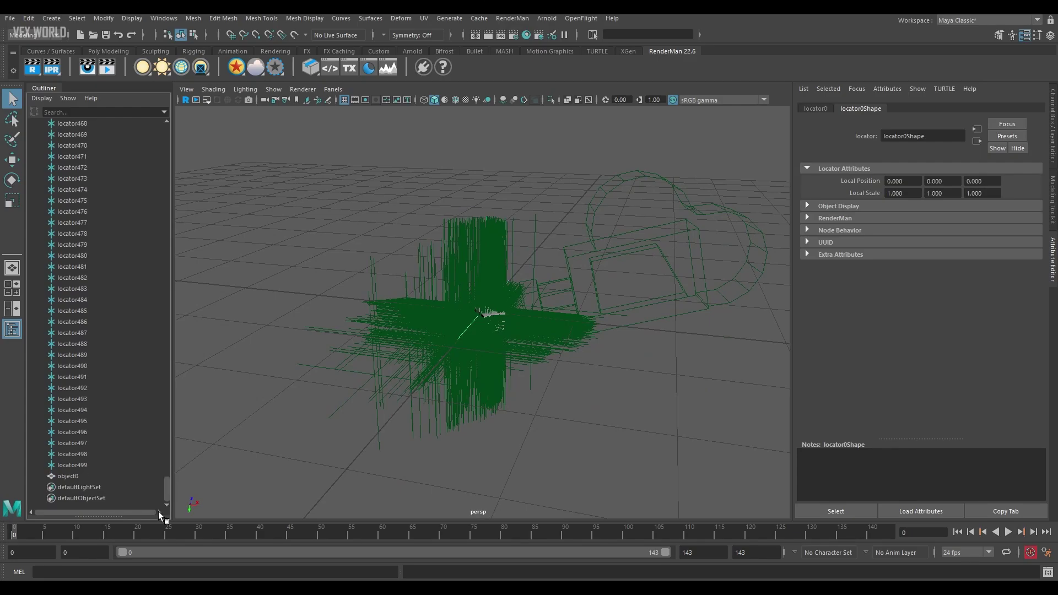
left_click(84, 468, "shift")
key("r")
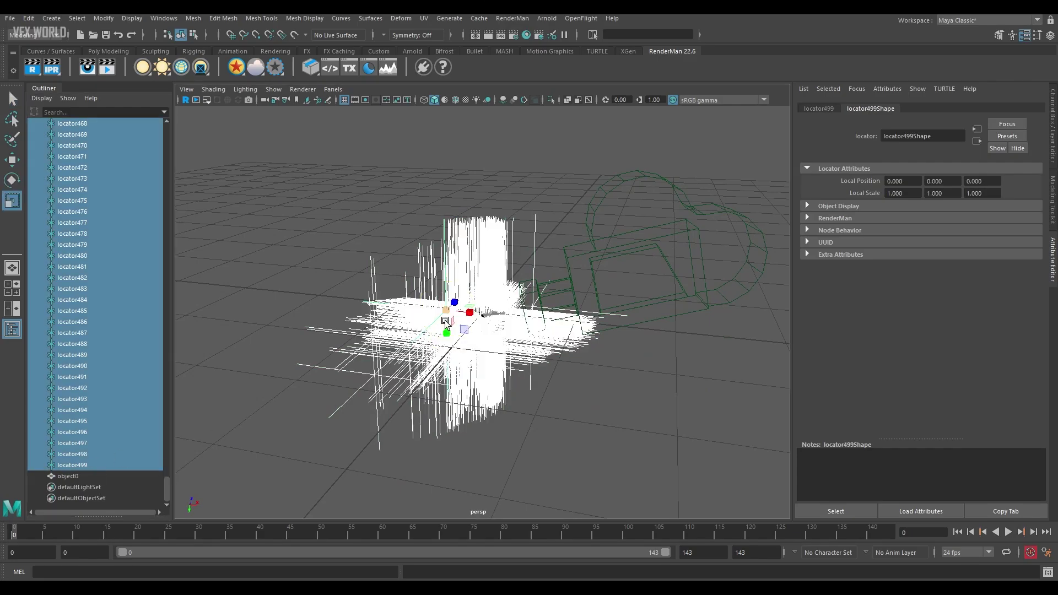
left_click_drag(445, 321, 291, 579)
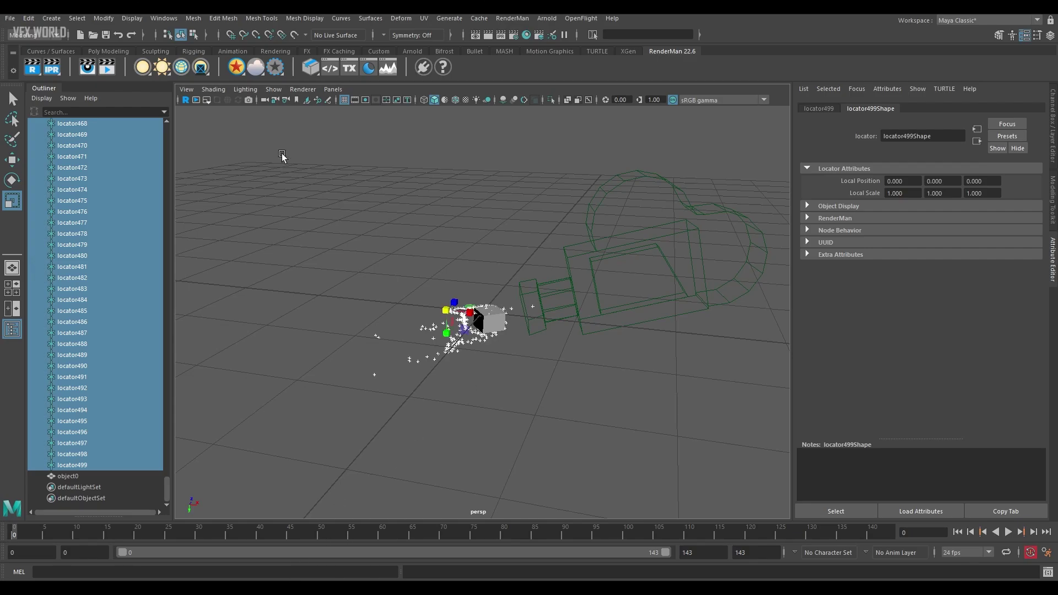
Look through Camera1 in the viewport, scrub the animation and select the object0 cube.
left_click(333, 89)
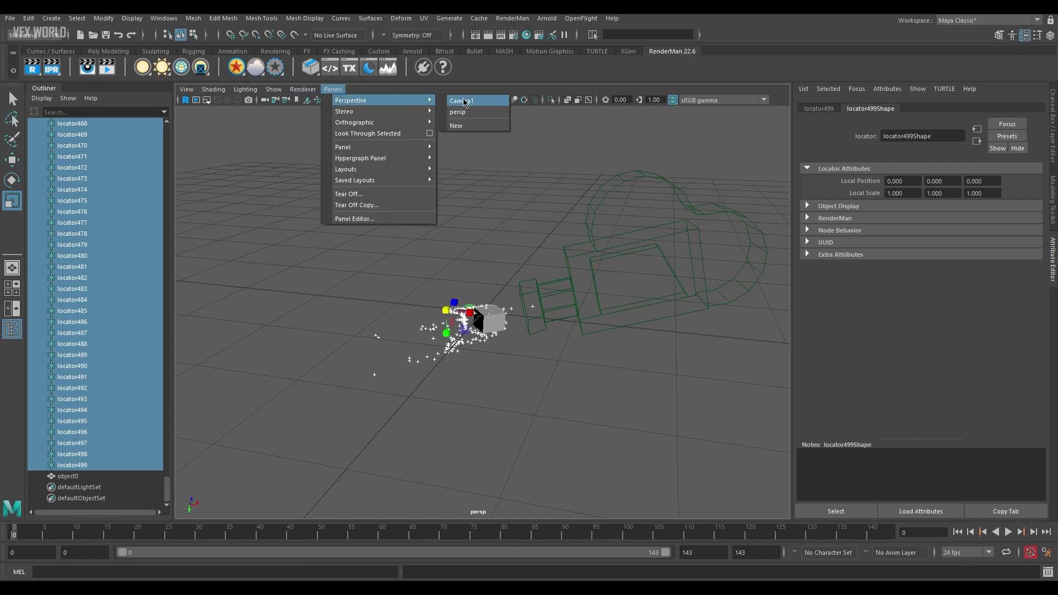
left_click(465, 102)
left_click_drag(9, 533, 5, 572)
left_click(554, 357)
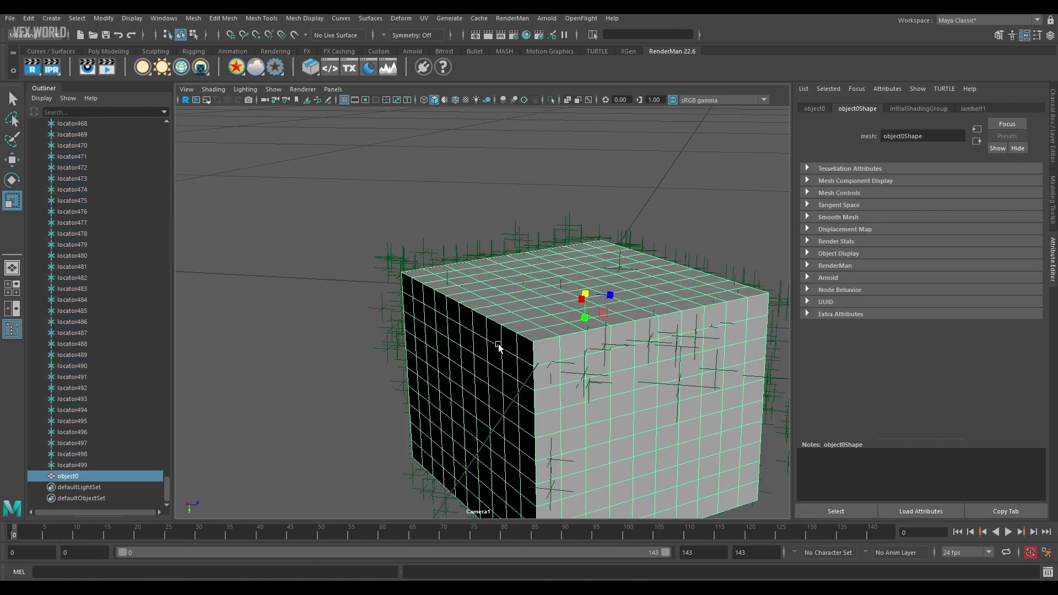
key("q")
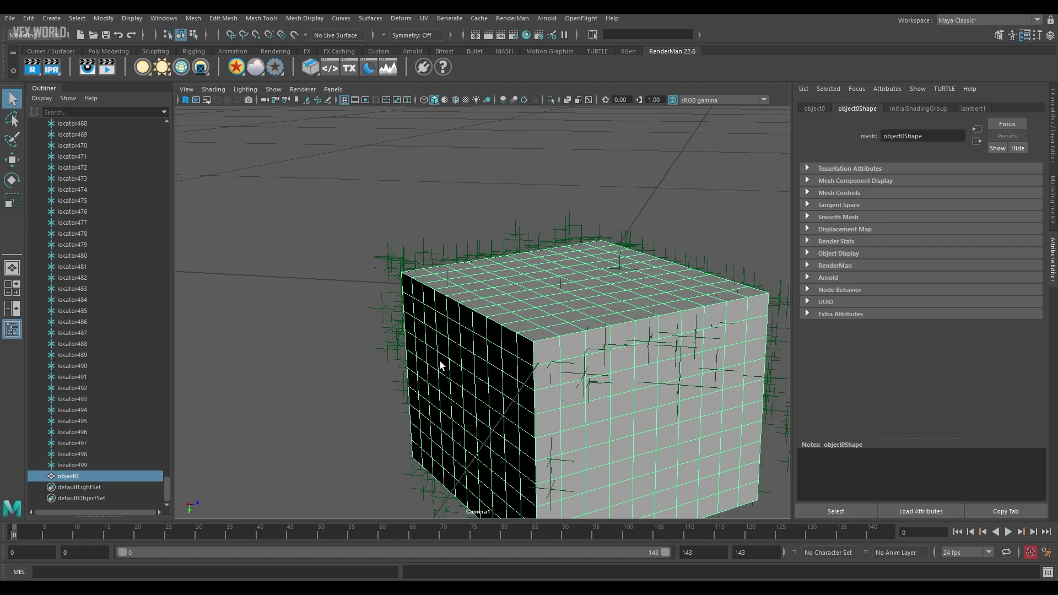
Create an image plane for Camera1 from its Environment attributes.
left_click_drag(167, 486, 168, 133)
left_click(69, 167)
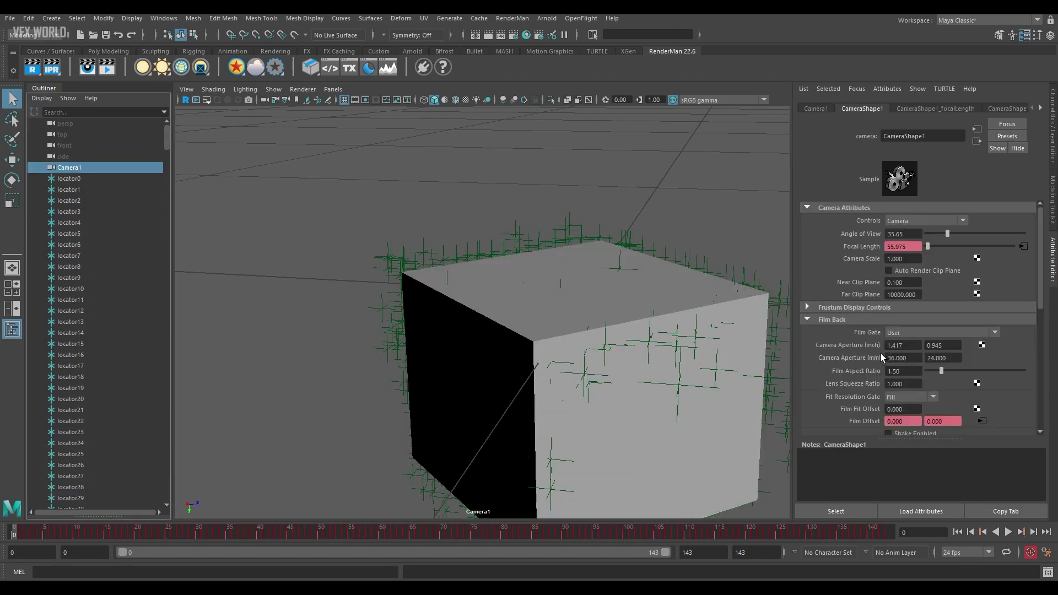
scroll(881, 357, "down", 8)
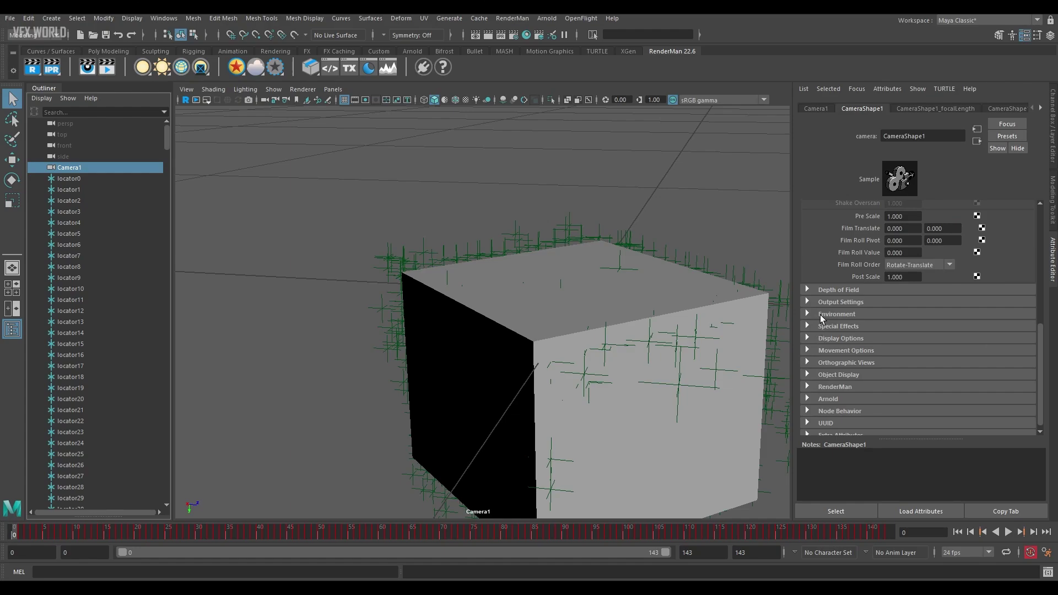
left_click(820, 315)
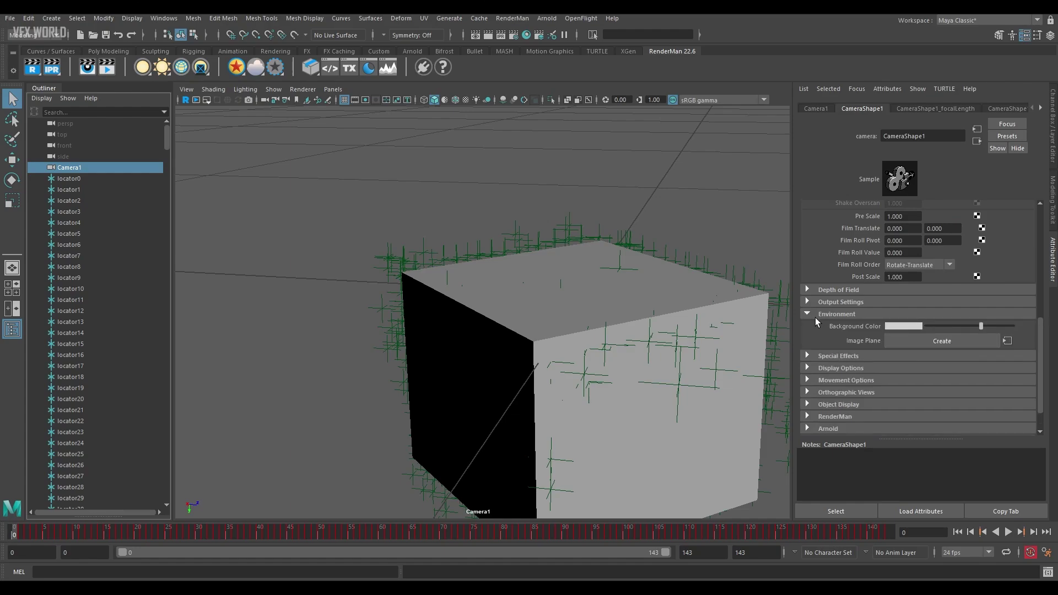
left_click(941, 340)
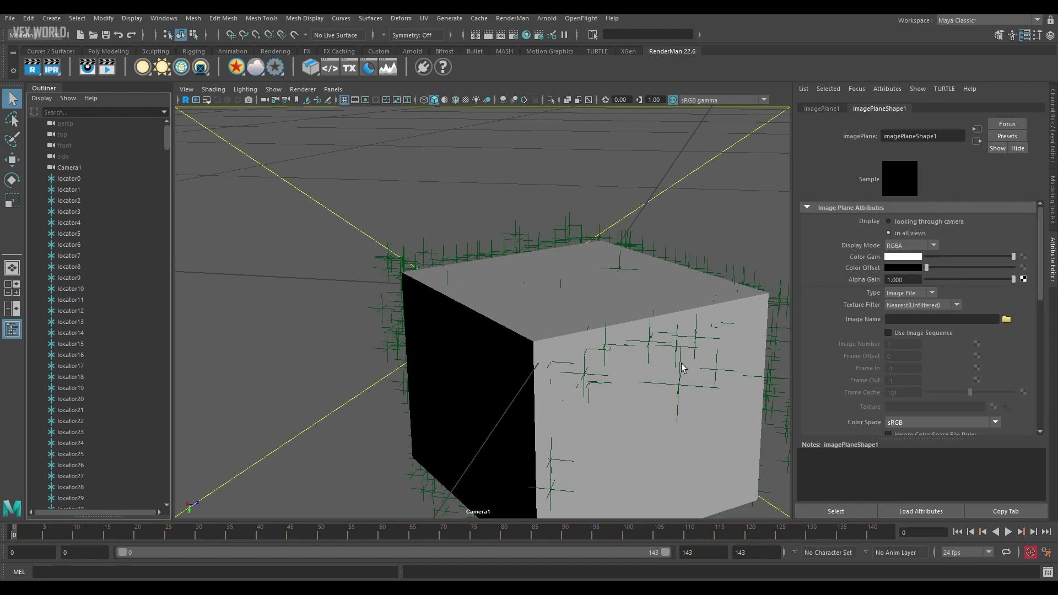
Load tr_c4d.0001.jpg from F:\fotage2 as the image of Camera1's image plane.
left_click(1006, 320)
left_click(142, 173)
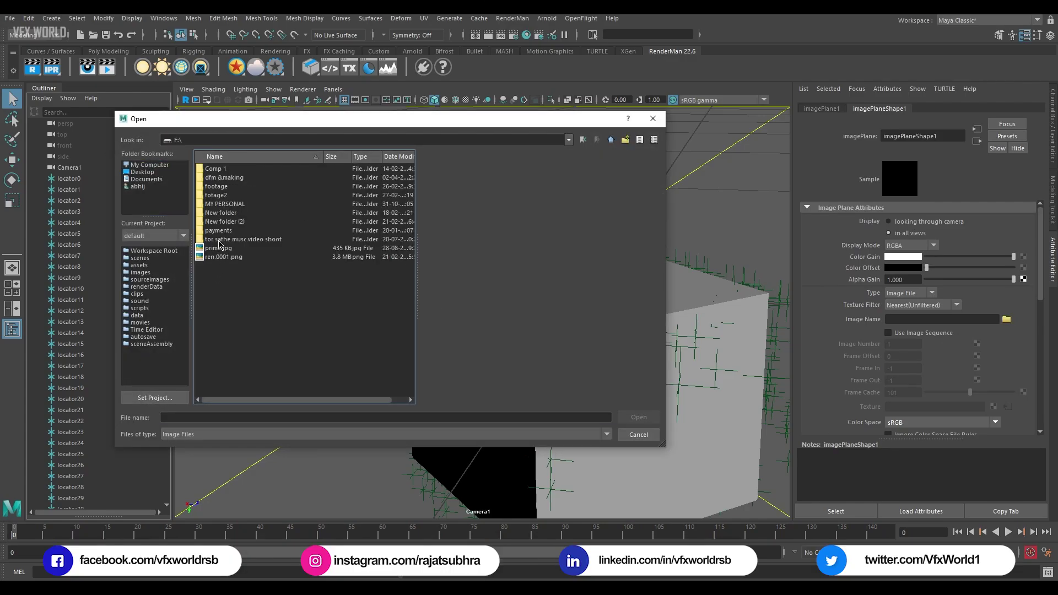
double_click(220, 196)
left_click(236, 170)
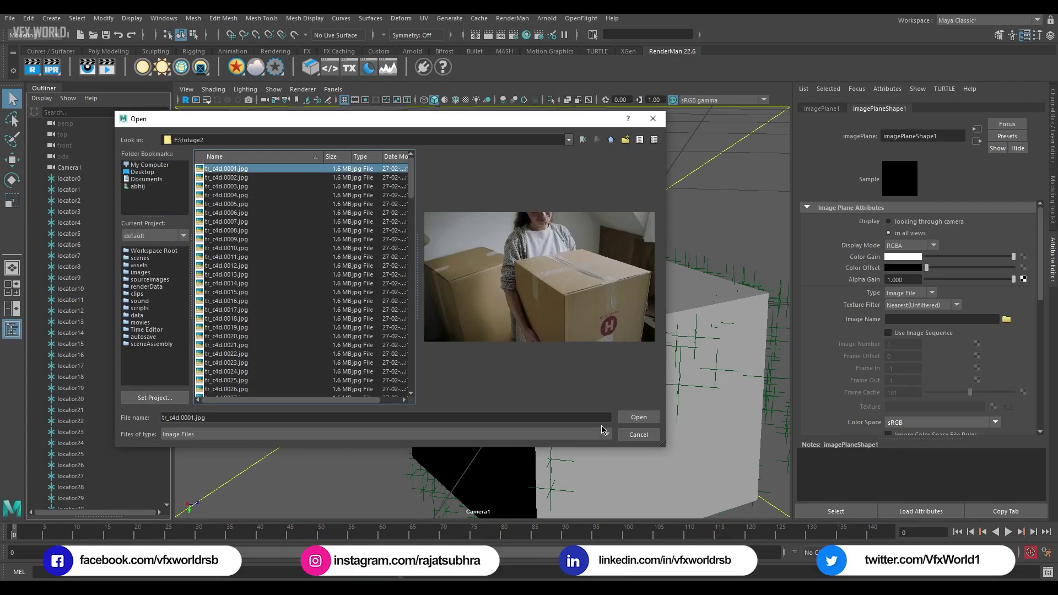
left_click(638, 417)
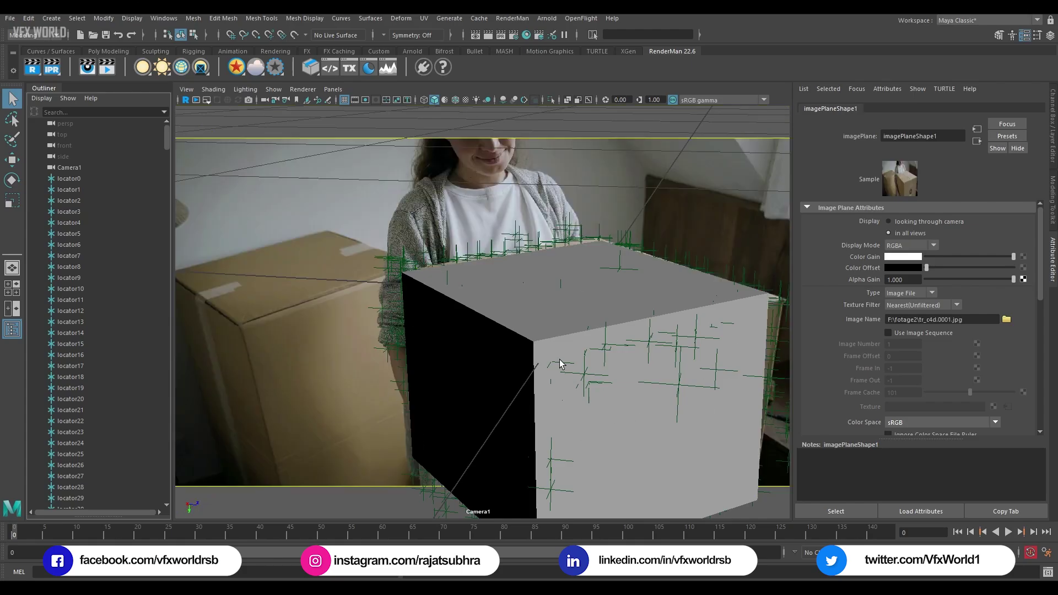
Enable Use Image Sequence on the image plane, play the animation to check the track, and return to the start.
left_click(888, 332)
key("alt+v")
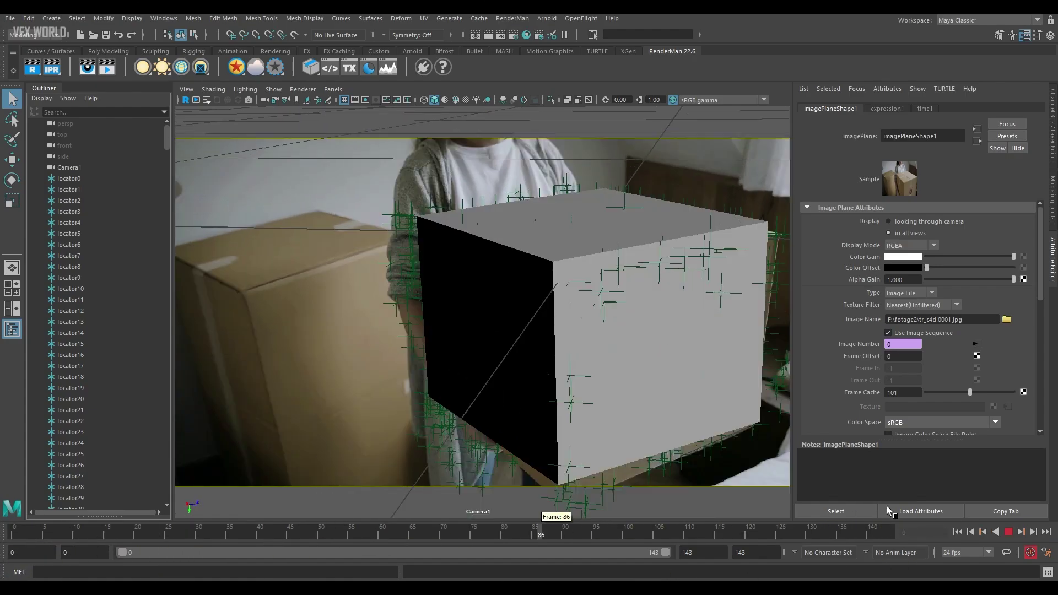
left_click_drag(1057, 526, 8, 568)
Lock the Translate, Rotate and Scale channels of Camera1.
left_click(513, 318)
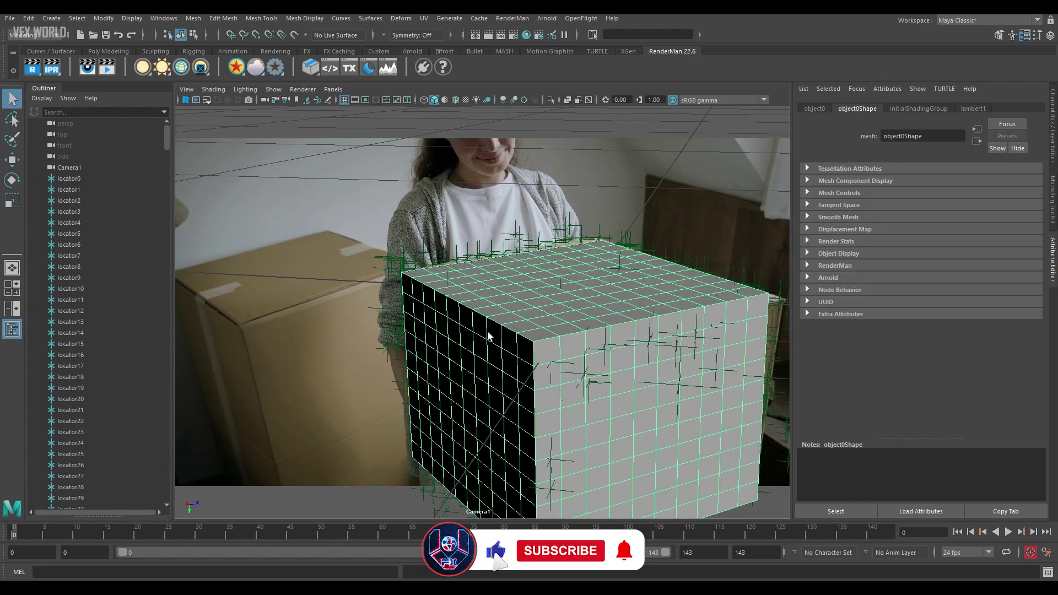
left_click(93, 167)
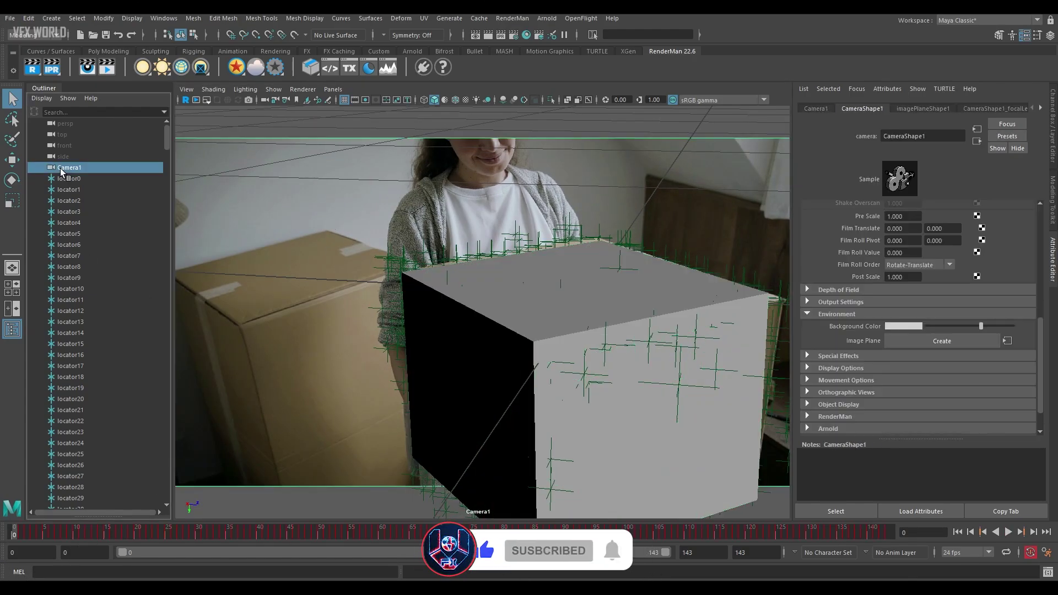
left_click(1054, 148)
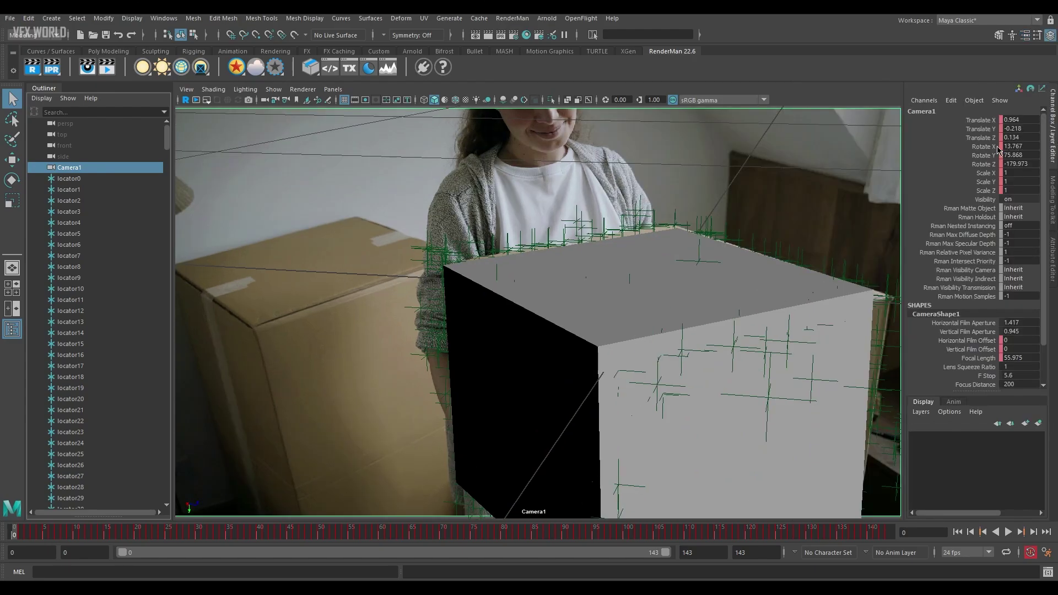
left_click(984, 121)
left_click(983, 192, "shift")
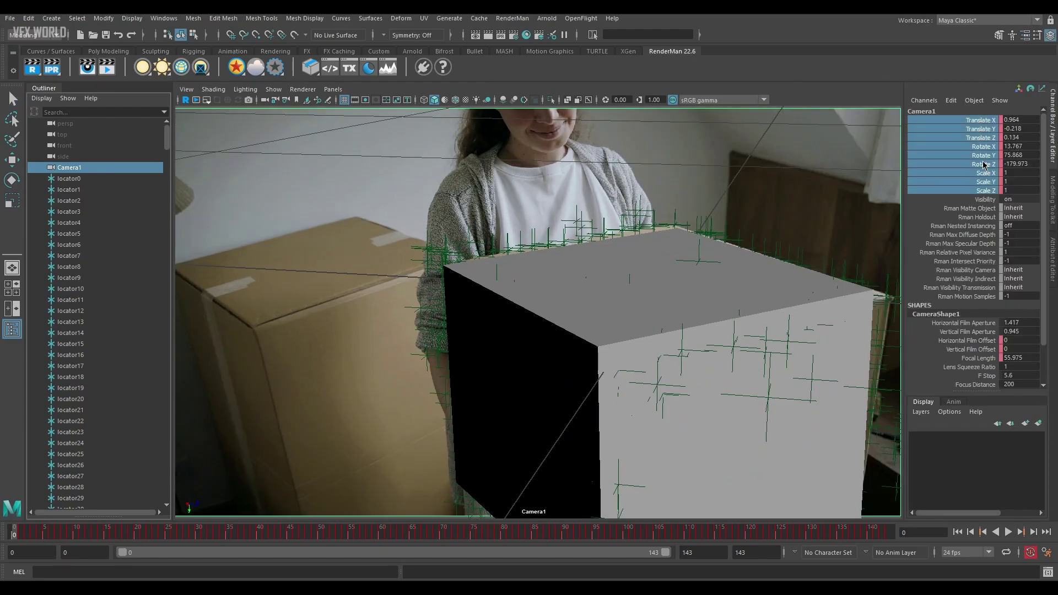
right_click(985, 163)
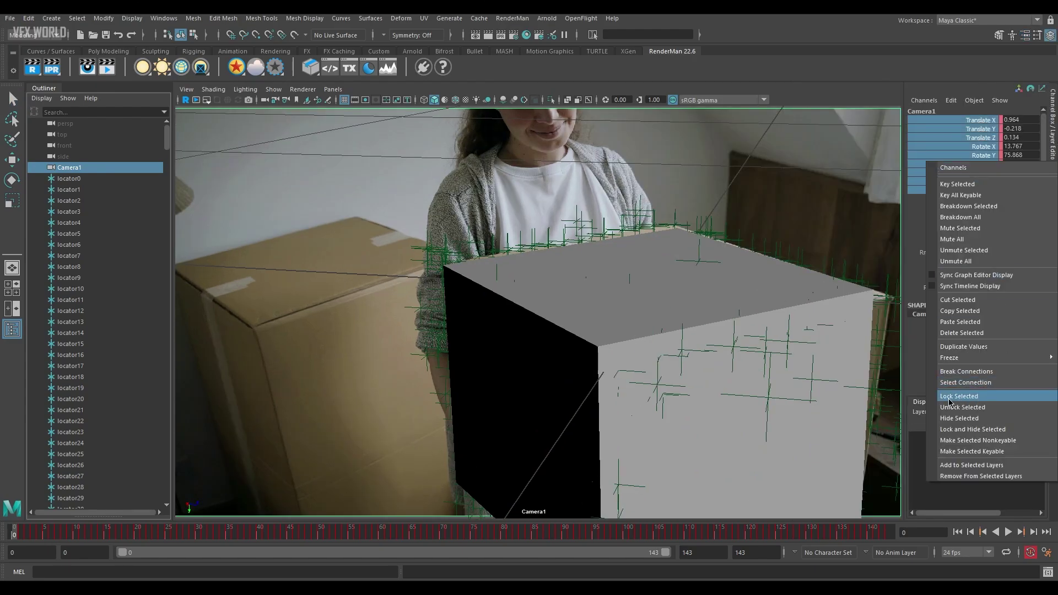
left_click(948, 396)
left_click(339, 203)
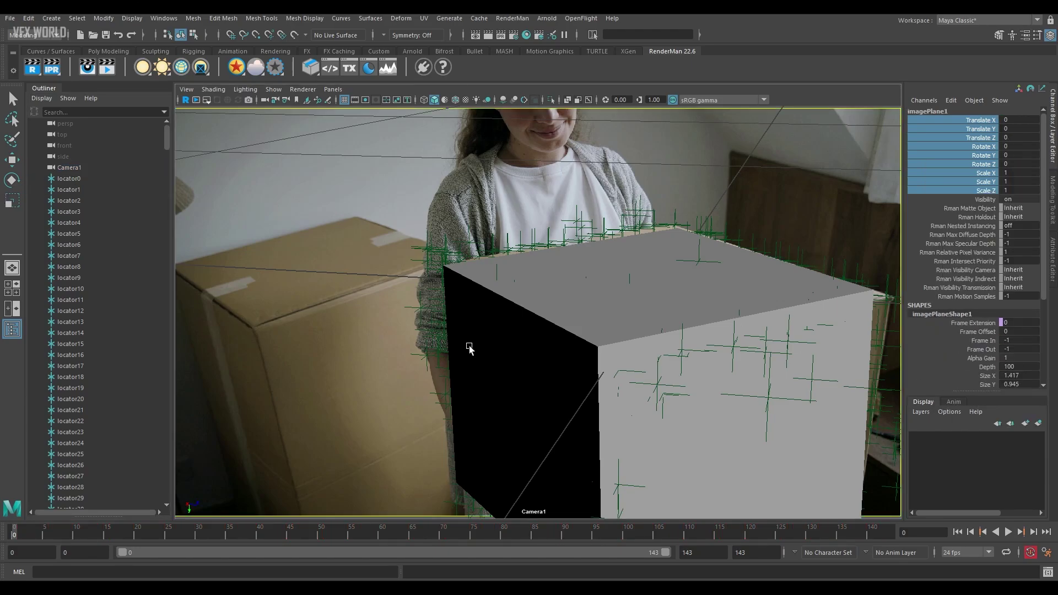
Create a polygon cube at the origin and scale it uniformly to about 0.227.
key("space")
scroll(358, 208, "up", 14)
scroll(363, 235, "up", 1)
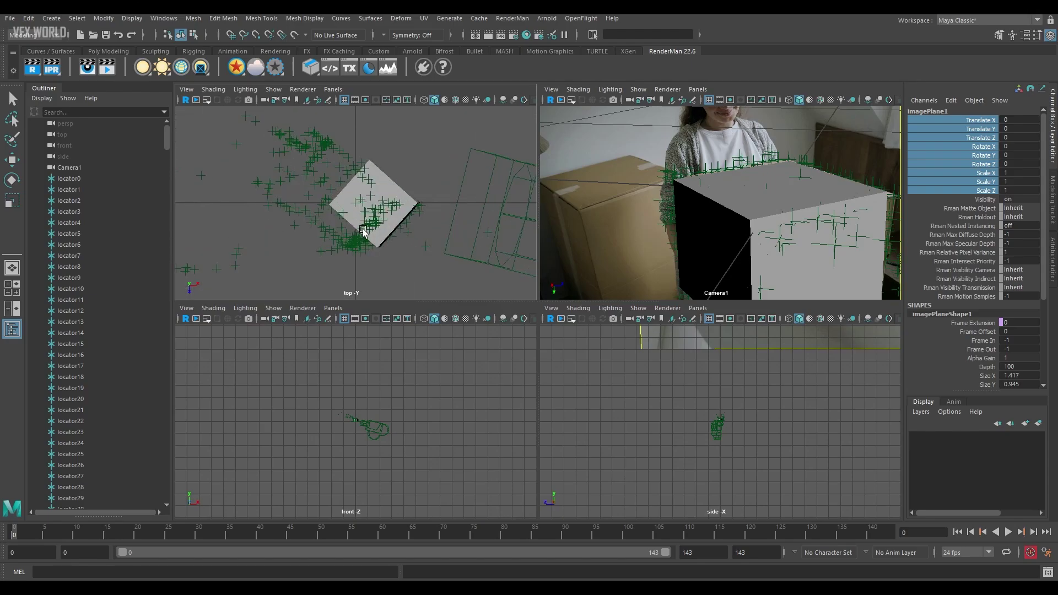
left_click(111, 52)
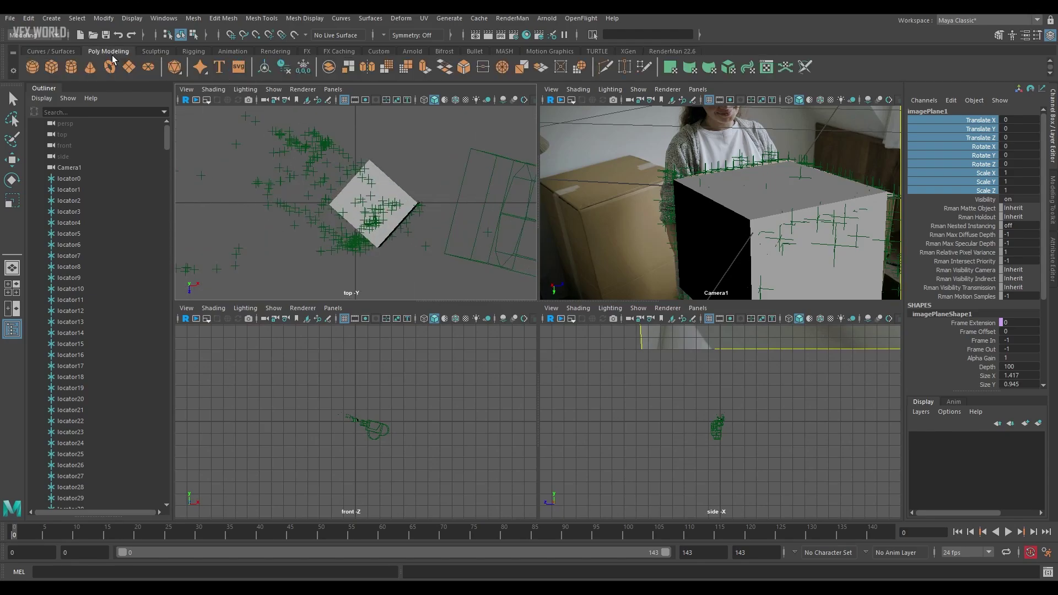
left_click(55, 67)
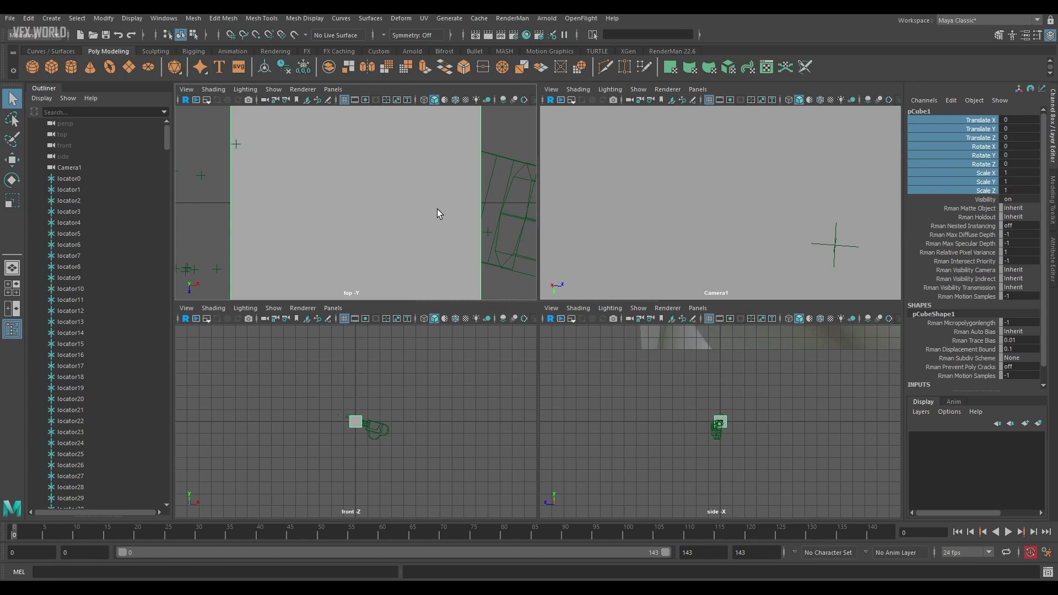
key("r")
left_click_drag(357, 202, 226, 543)
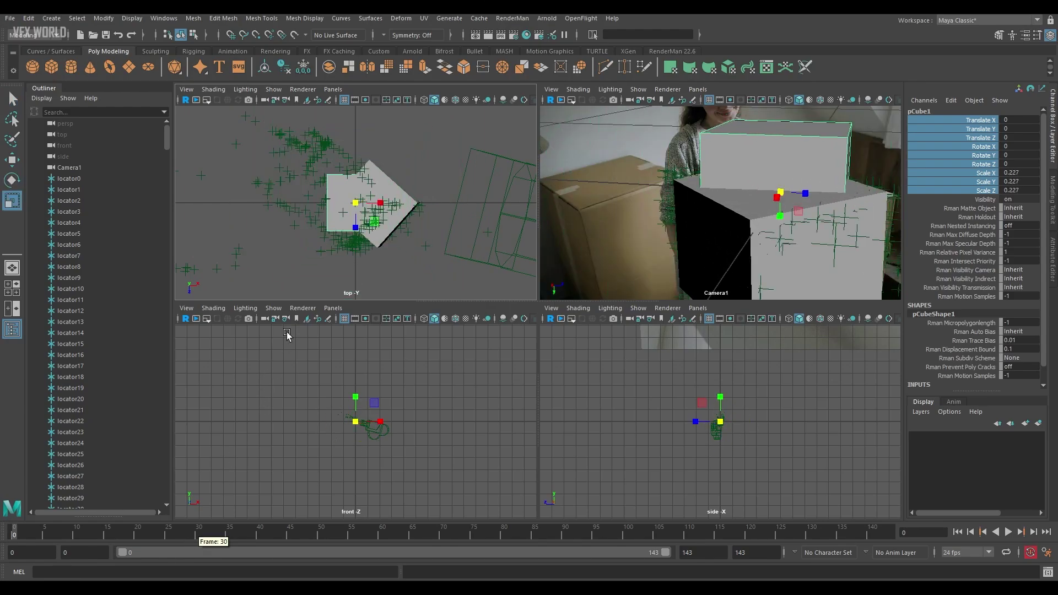
Rotate the new cube about the Y axis to about -39.7 degrees to match the box's orientation.
key("e")
left_click_drag(368, 188, 347, 216)
key("w")
Delete the object0 mesh and move pCube1 clear of the footage's box to Translate Y -0.206.
left_click(746, 221)
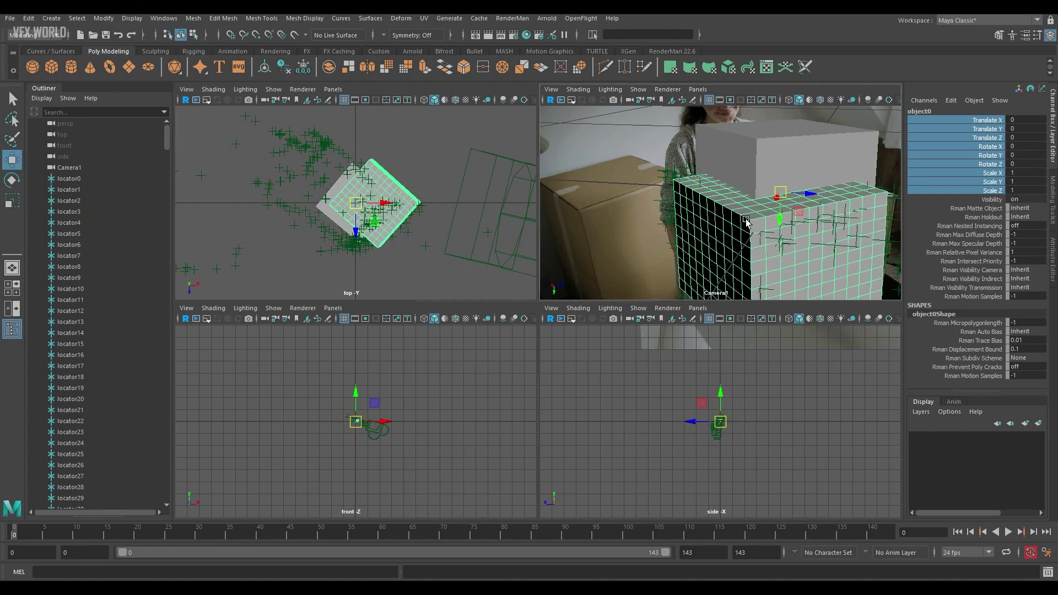
key("Delete")
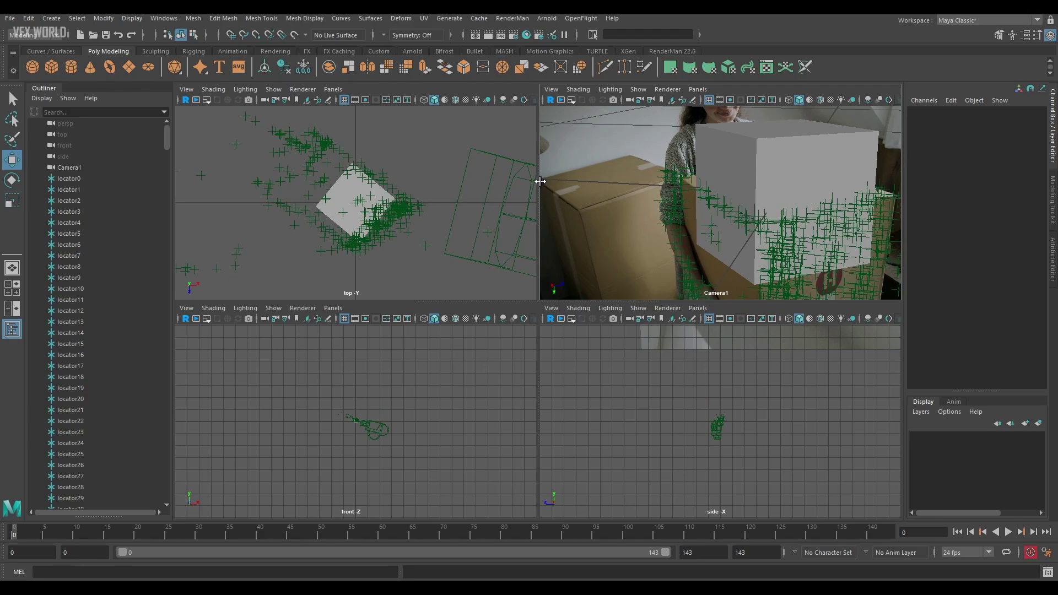
left_click(736, 157)
left_click_drag(787, 223, 791, 105)
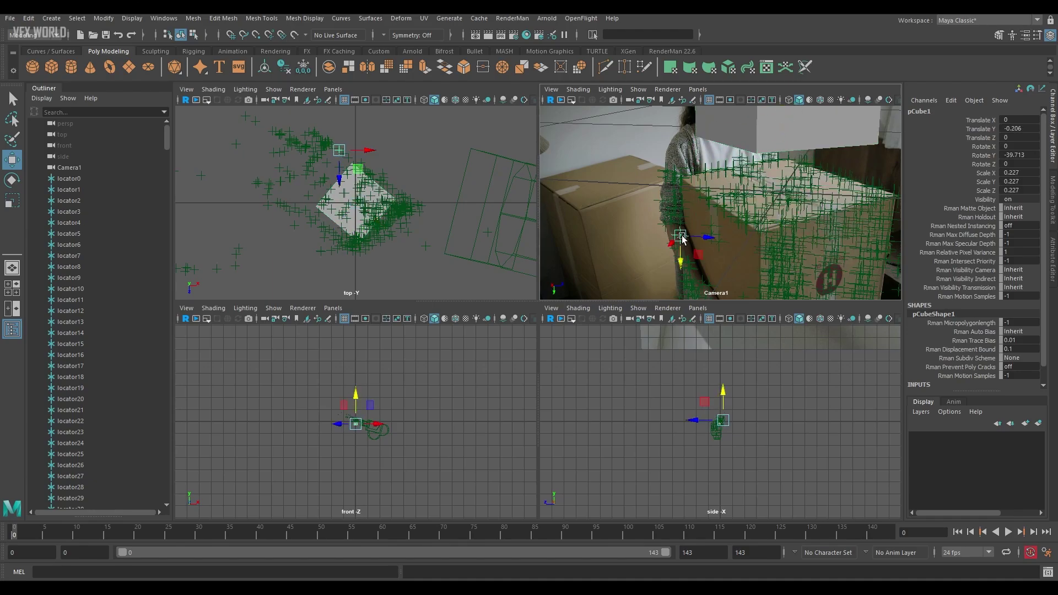
Play the animation through the maximised Camera1 view to frame 143 and check how the locators follow the box's corners.
left_click(682, 238)
key("space")
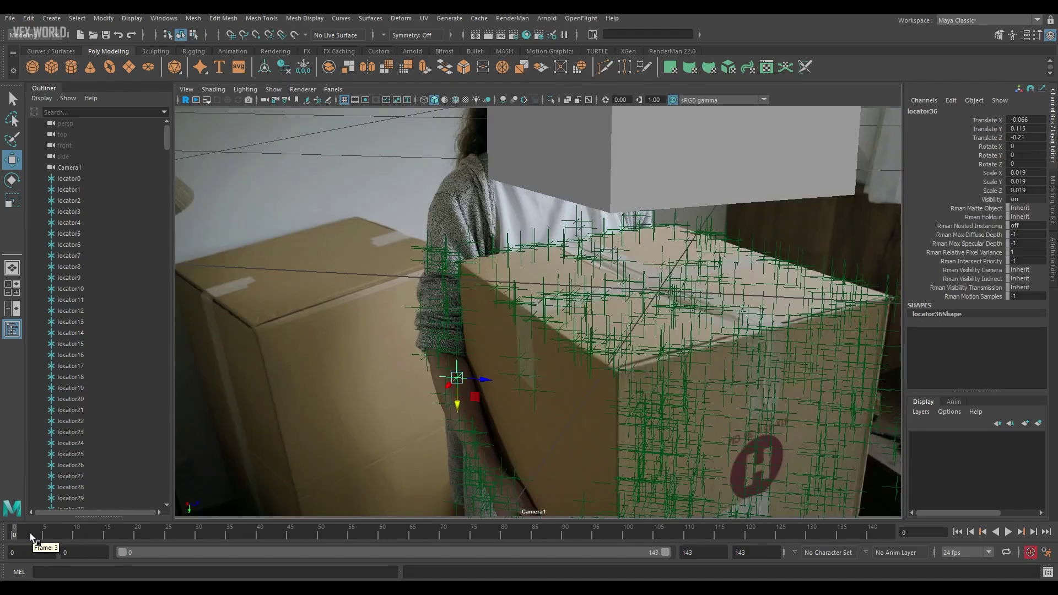
key("alt+v")
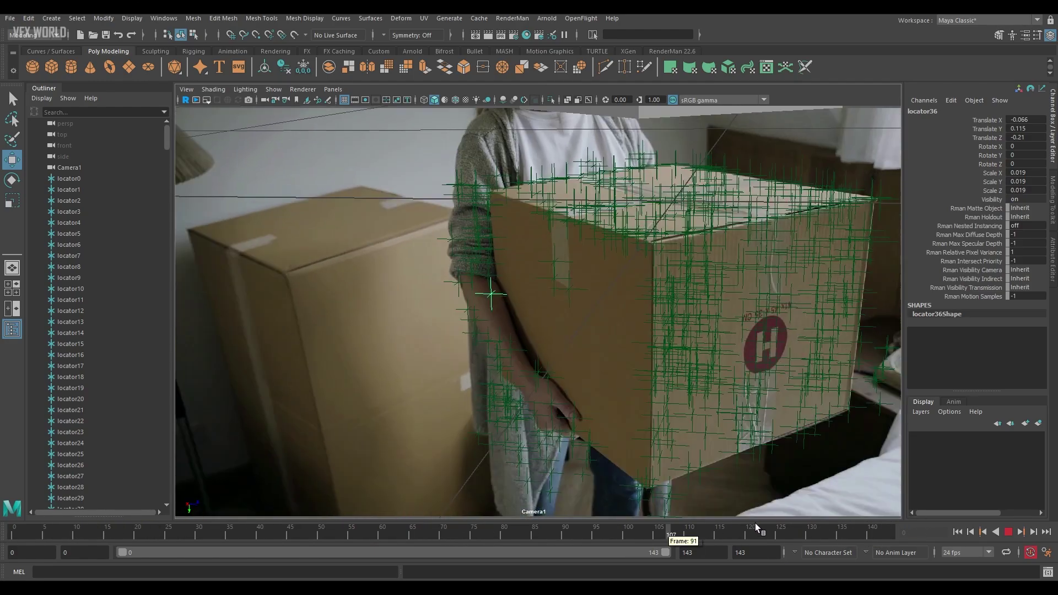
key("alt+v")
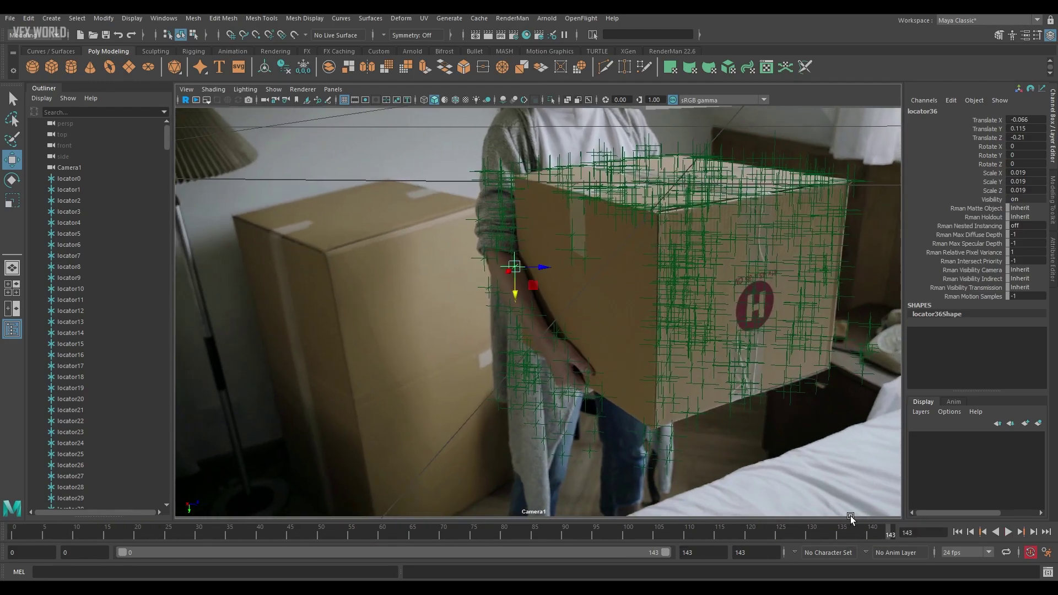
left_click(658, 425)
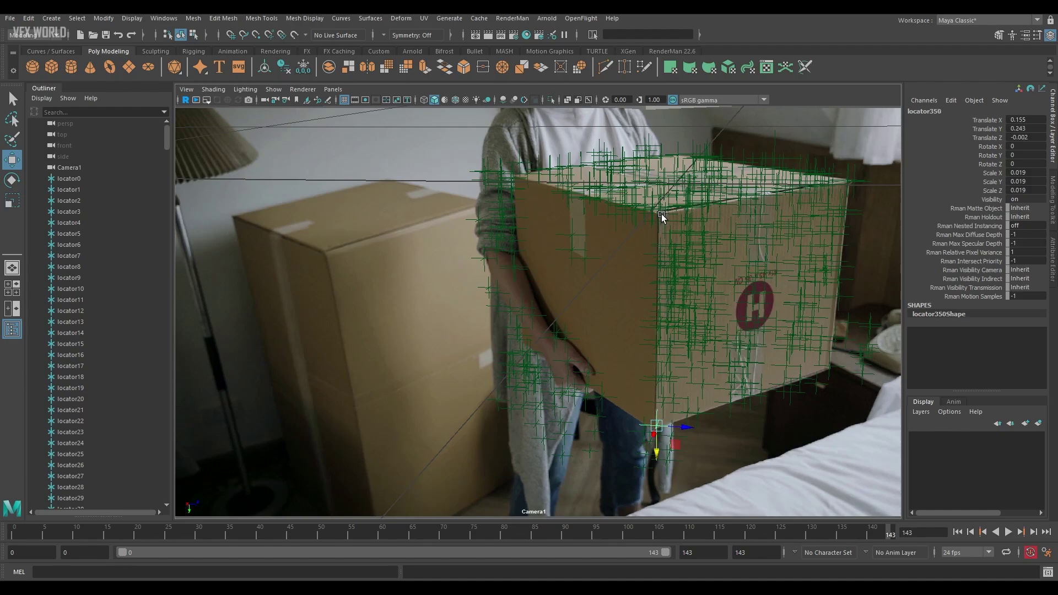
Select all locators from locator0 to locator499 and scale them down to 0.003.
left_click(88, 178)
left_click_drag(164, 138, 165, 495)
left_click(74, 466, "shift")
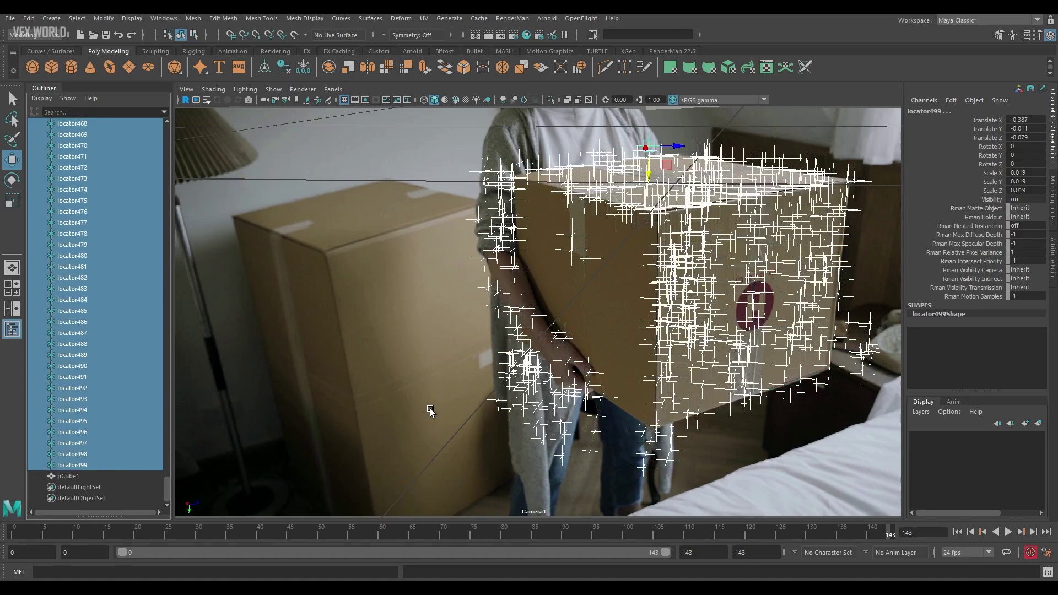
key("r")
left_click_drag(649, 155, 632, 172)
left_click(318, 320)
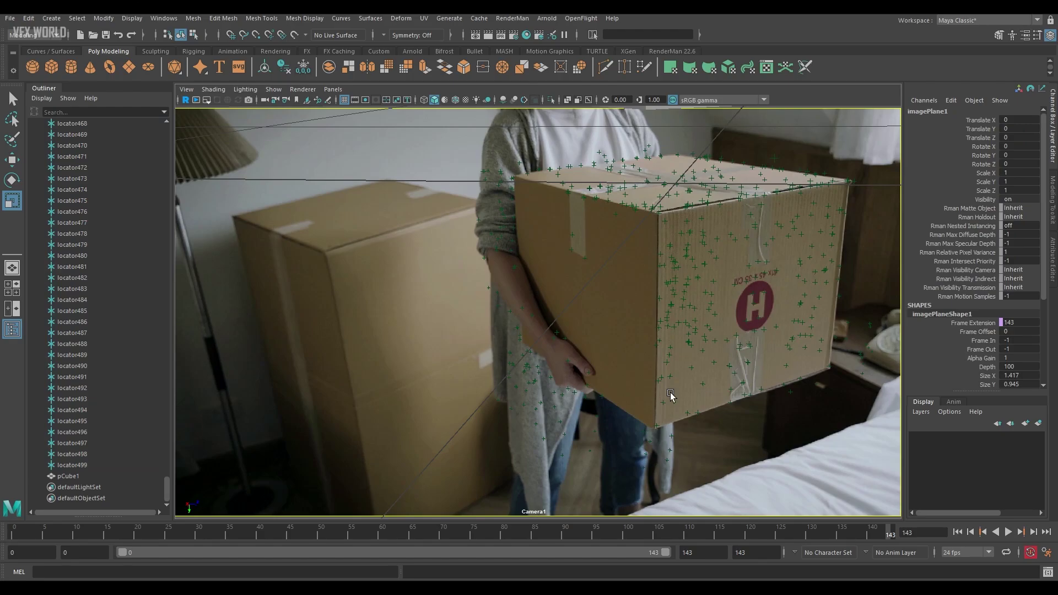
Select together the locators at the box's corners, including locator350, locator111, locator232, locator21 and locator402.
left_click(661, 435)
key("w")
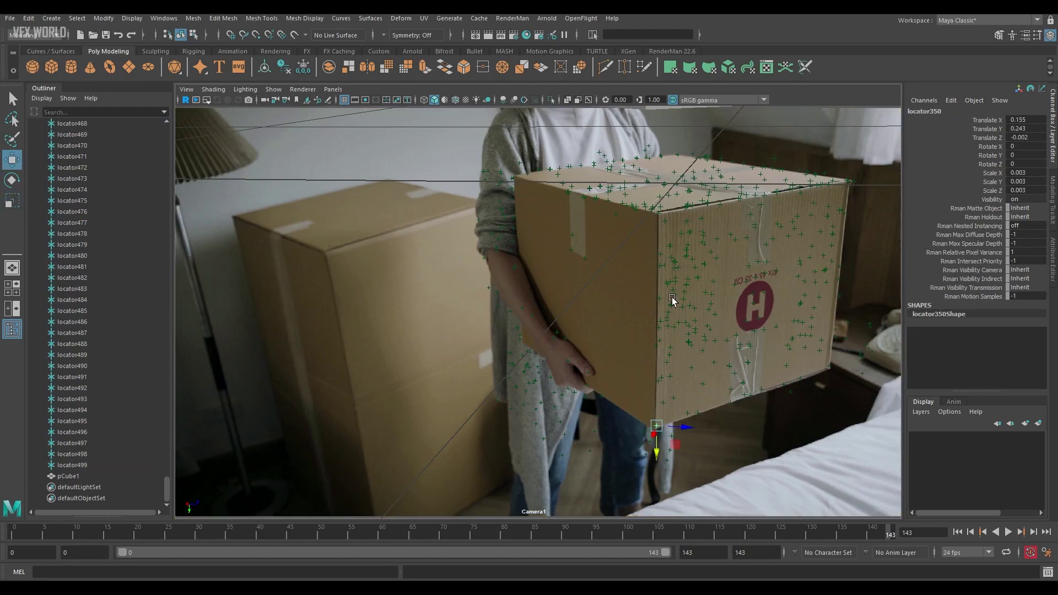
left_click(658, 214)
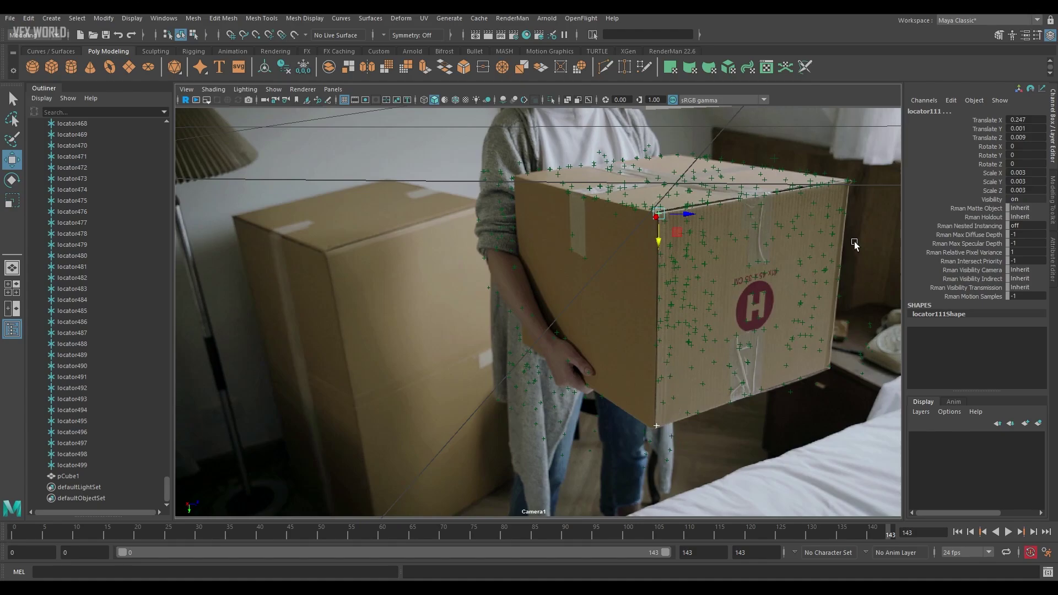
left_click(846, 182)
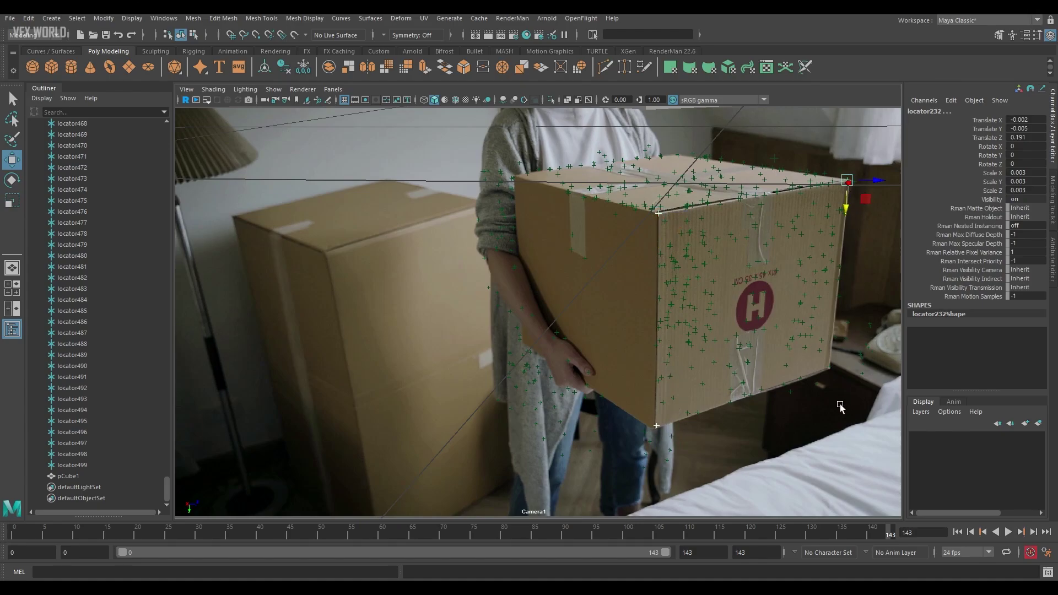
left_click(677, 157)
left_click(512, 179)
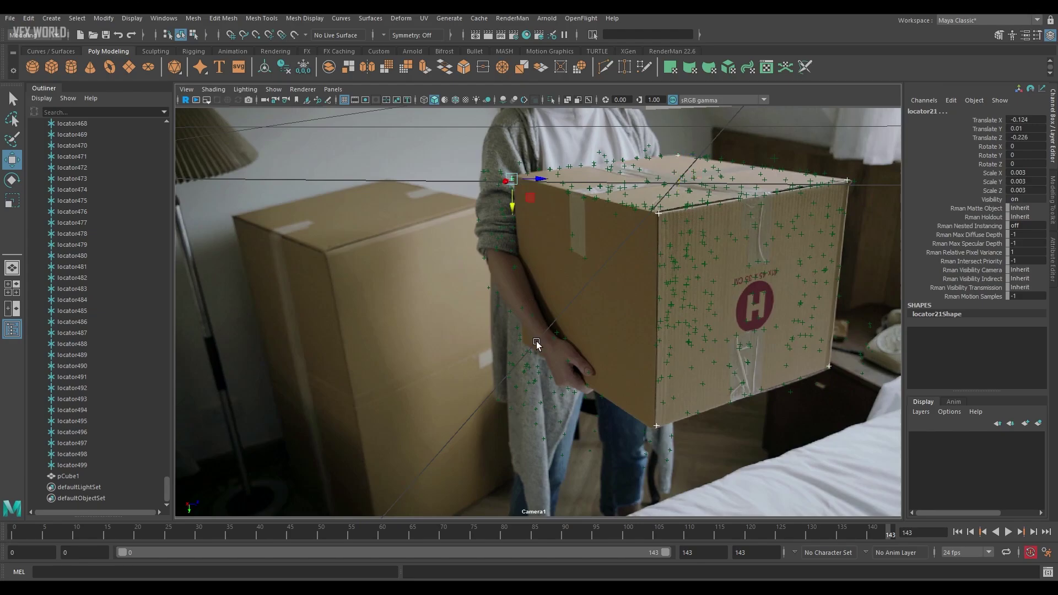
left_click_drag(398, 530, 955, 490)
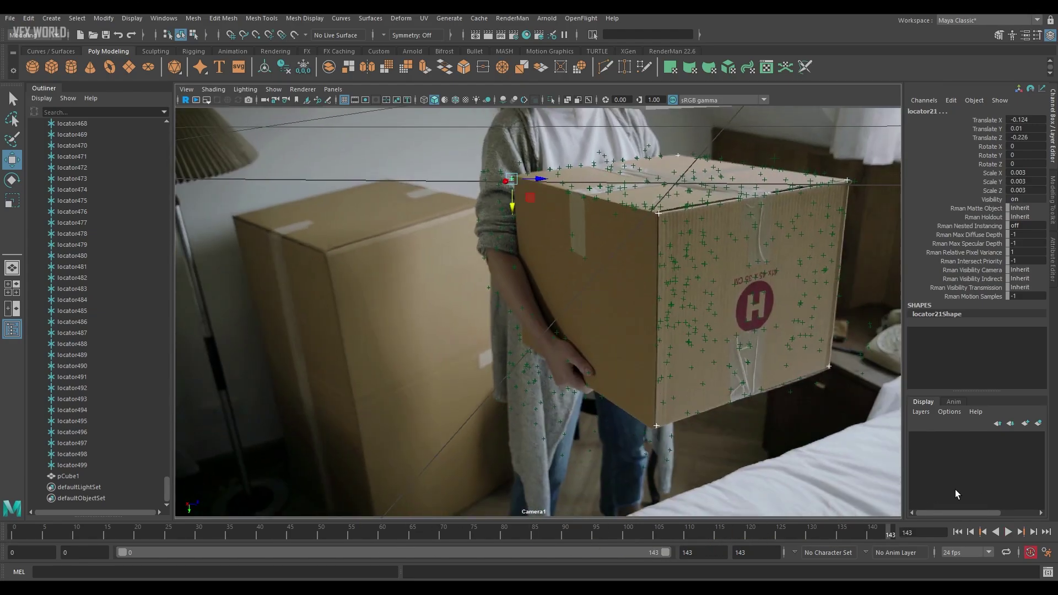
left_click(518, 340)
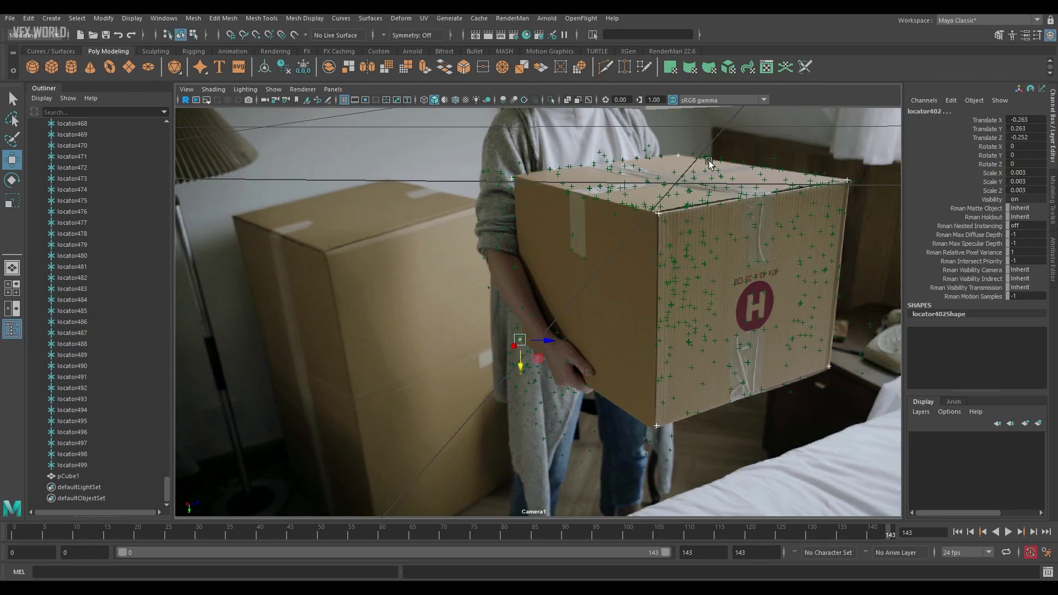
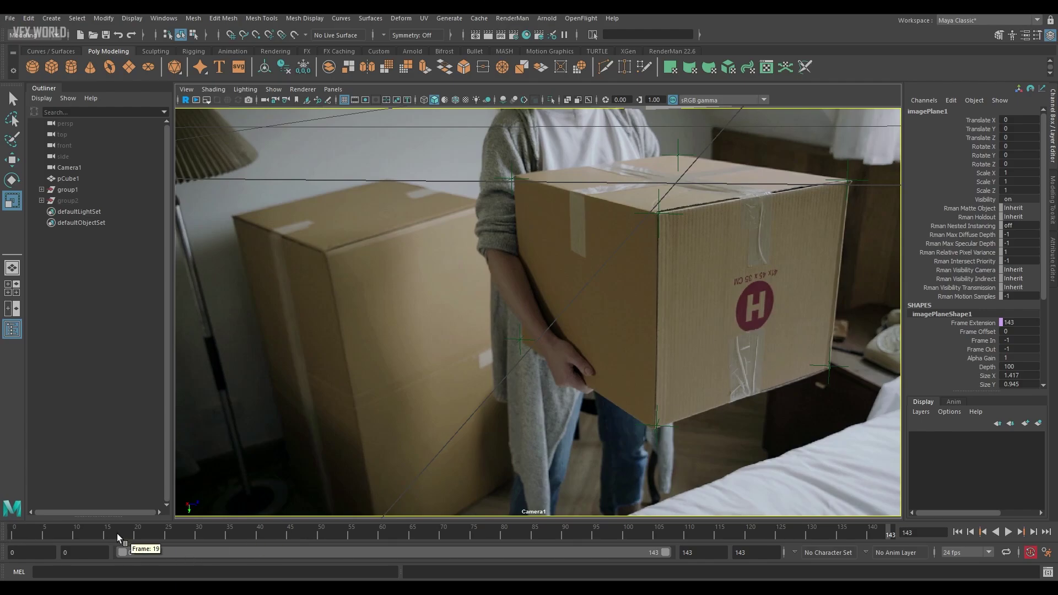
Return to frame 0, move pCube1 vertically back onto the box, and compare its fit through Camera1.
left_click_drag(36, 534, 0, 531)
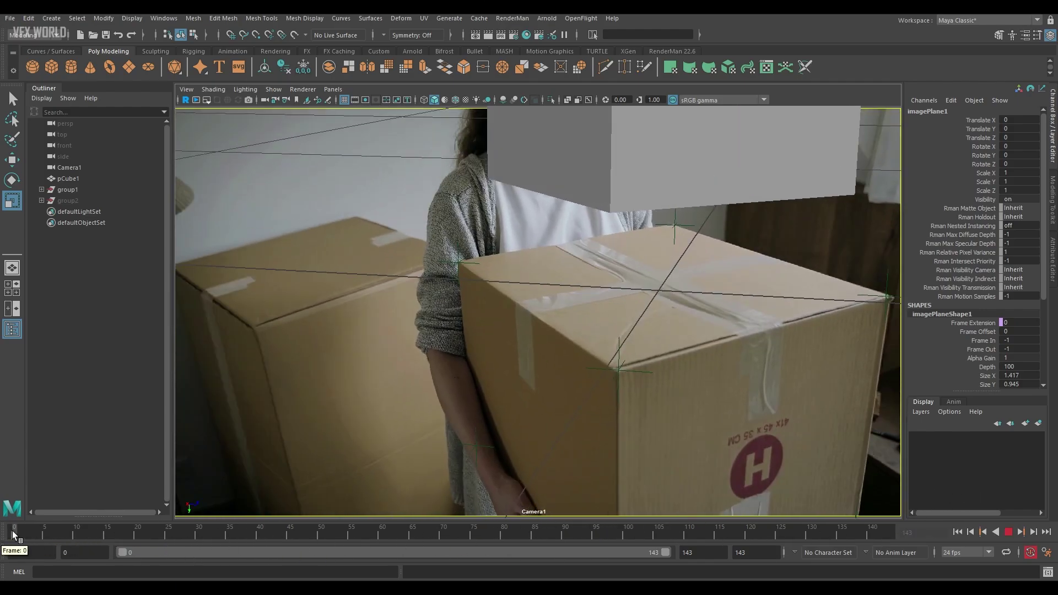
key("Escape")
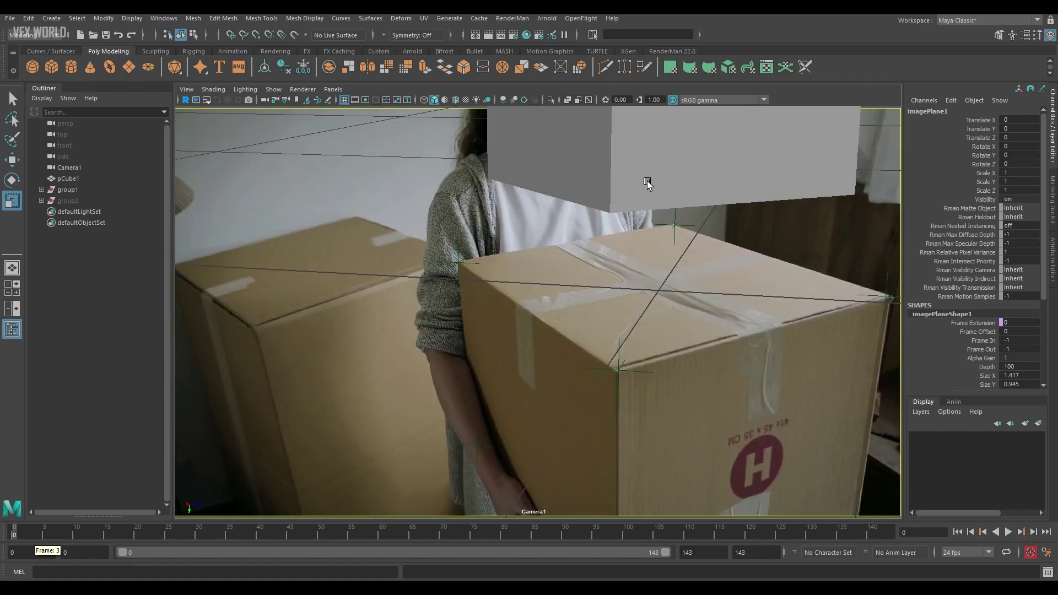
left_click(646, 183)
key("w")
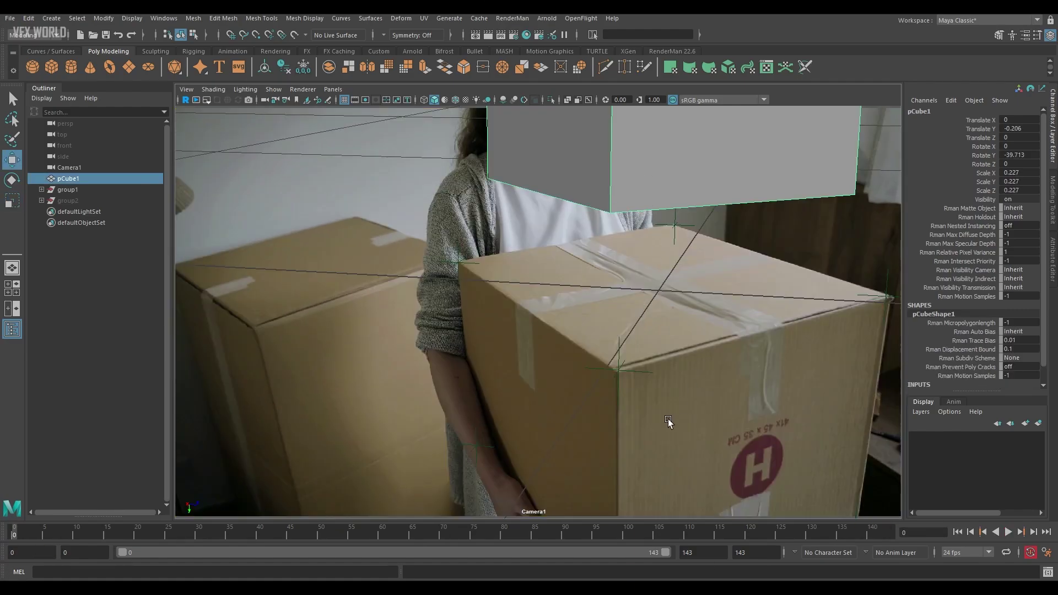
key("space")
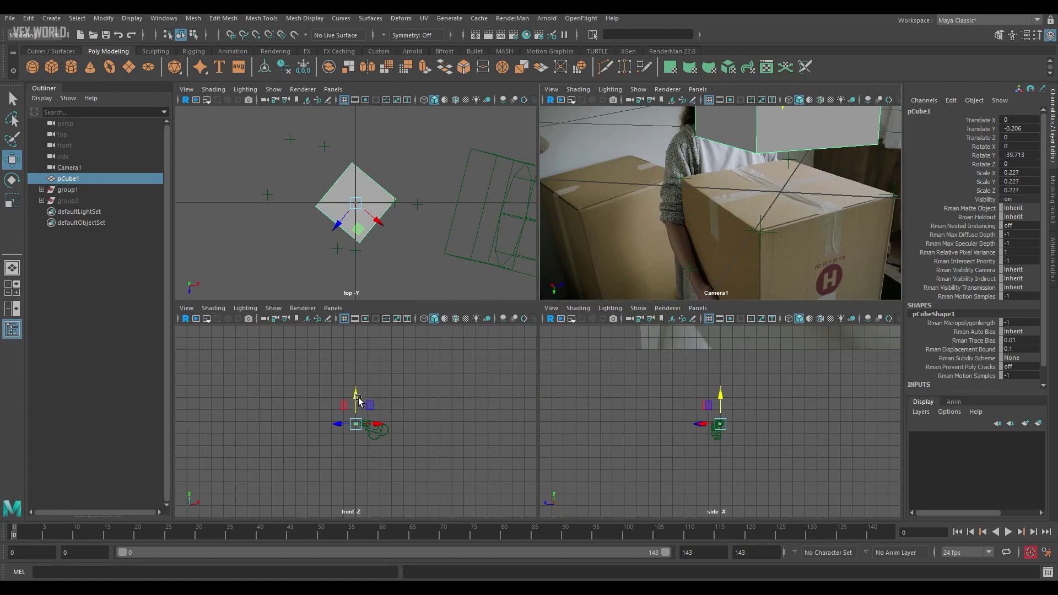
mouse_move(358, 400)
left_mouse_down()
mouse_move(357, 410)
mouse_move(357, 393)
left_mouse_up()
left_click(684, 225)
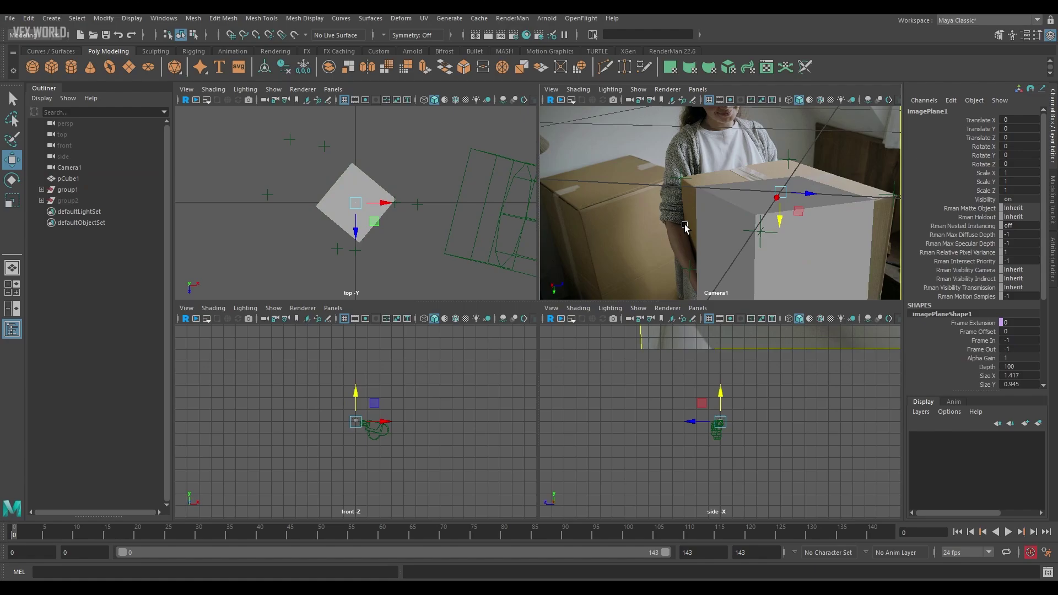
key("space")
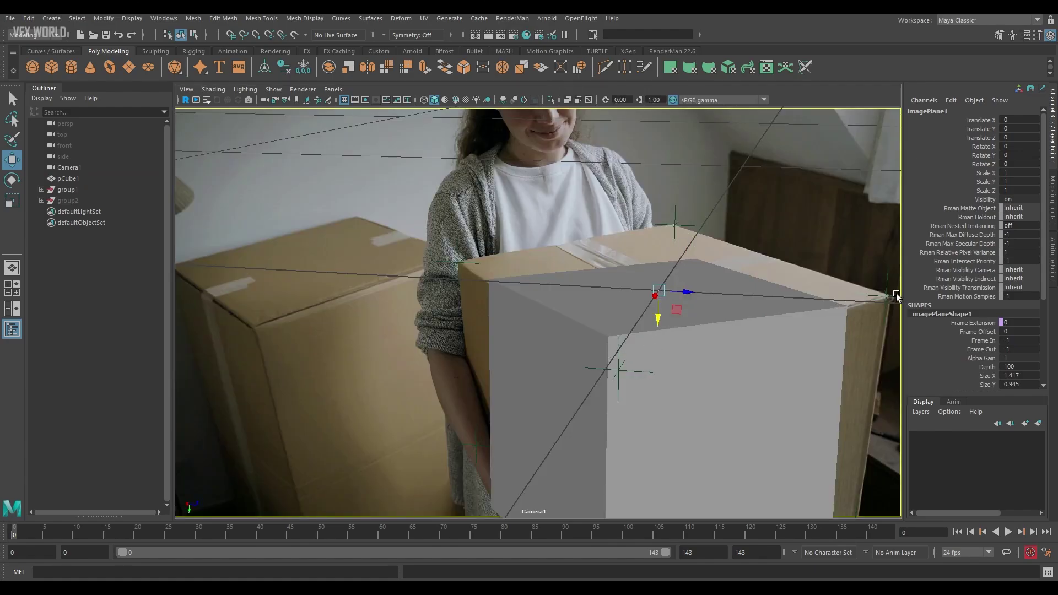
key("space")
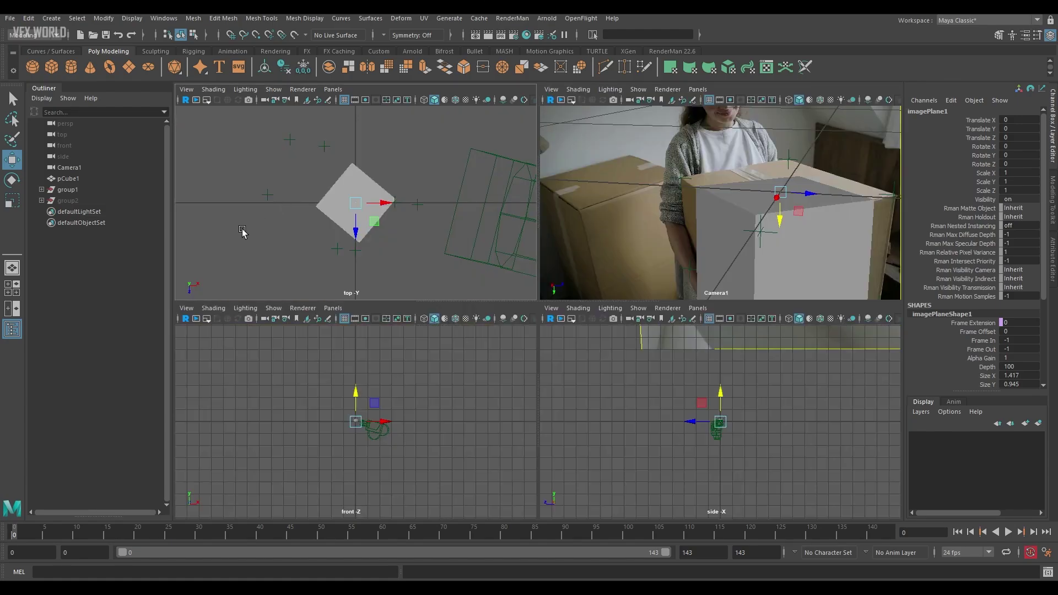
Switch the top view panel to the persp camera, maximise it, and view the cube with the corner locators.
left_click(243, 231)
left_click(332, 88)
mouse_move(419, 100)
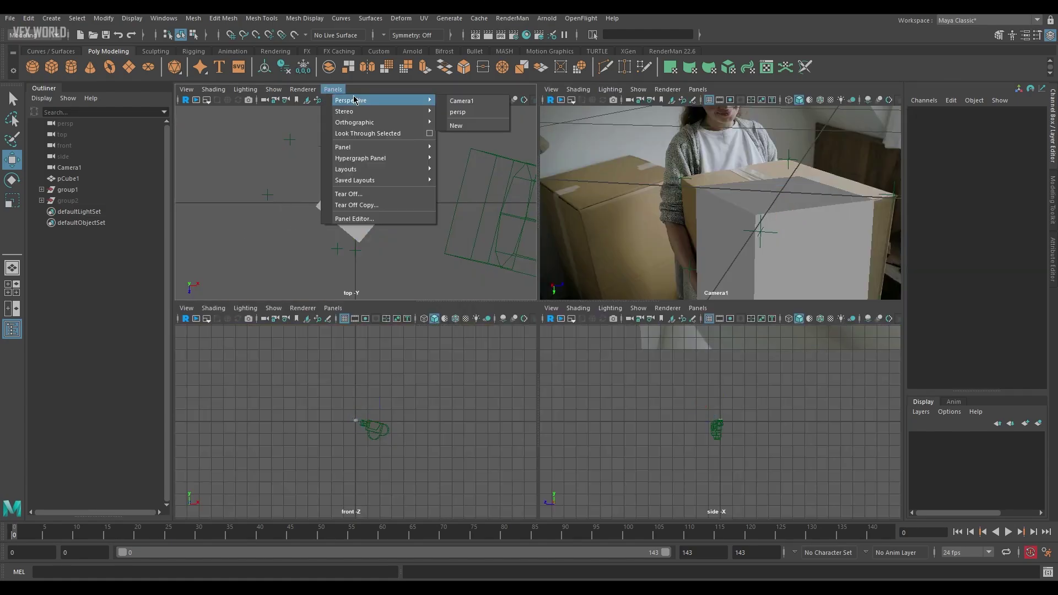
left_click(467, 104)
left_click_drag(360, 250, 368, 242, "alt")
key("space")
left_click_drag(398, 306, 333, 319, "alt")
scroll(540, 319, "up", 7)
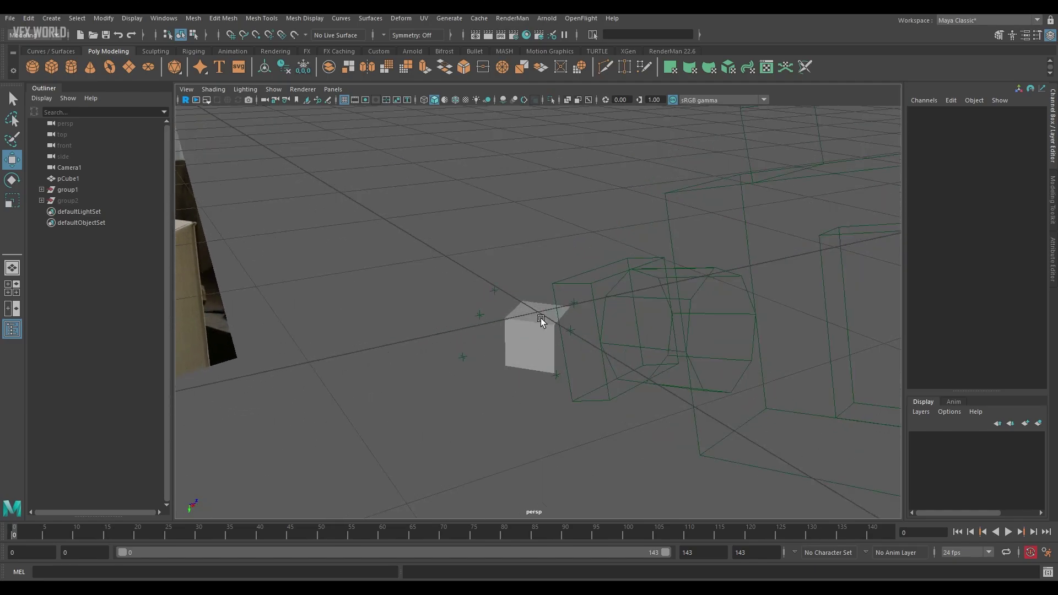
Display the persp view in wireframe and select locator111, comparing its position with the box corner in Camera1.
left_click_drag(648, 406, 548, 406, "alt")
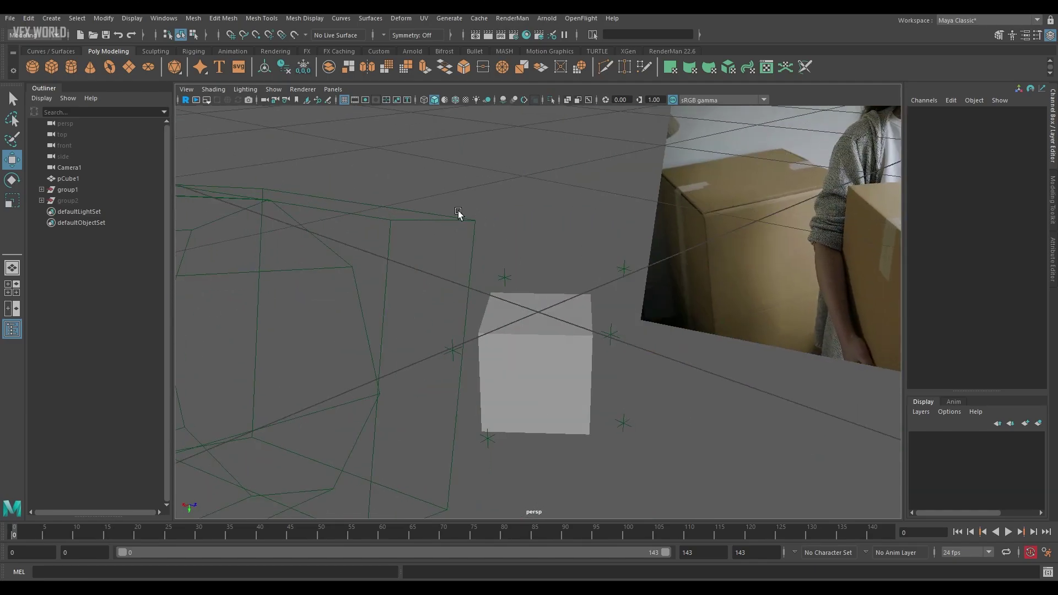
left_click(423, 100)
mouse_move(533, 289)
left_mouse_down("alt")
mouse_move(501, 292)
mouse_move(500, 313)
left_mouse_up("alt")
left_click(517, 360)
mouse_move(511, 360)
left_mouse_down("alt")
mouse_move(522, 402)
mouse_move(493, 369)
left_mouse_up("alt")
scroll(505, 375, "up", 4)
left_click_drag(358, 325, 408, 384)
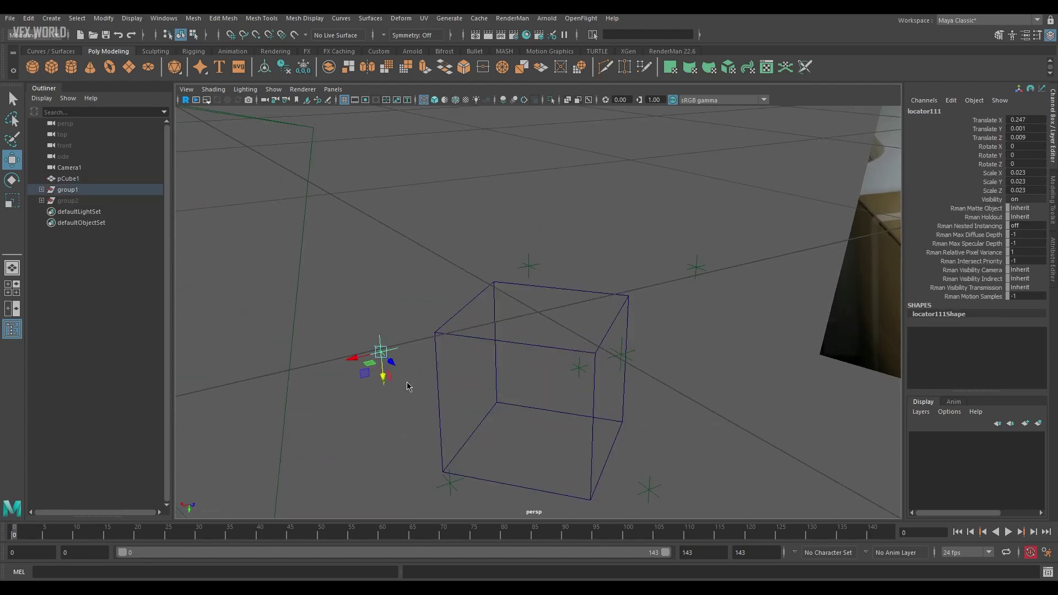
key("space")
key("space")
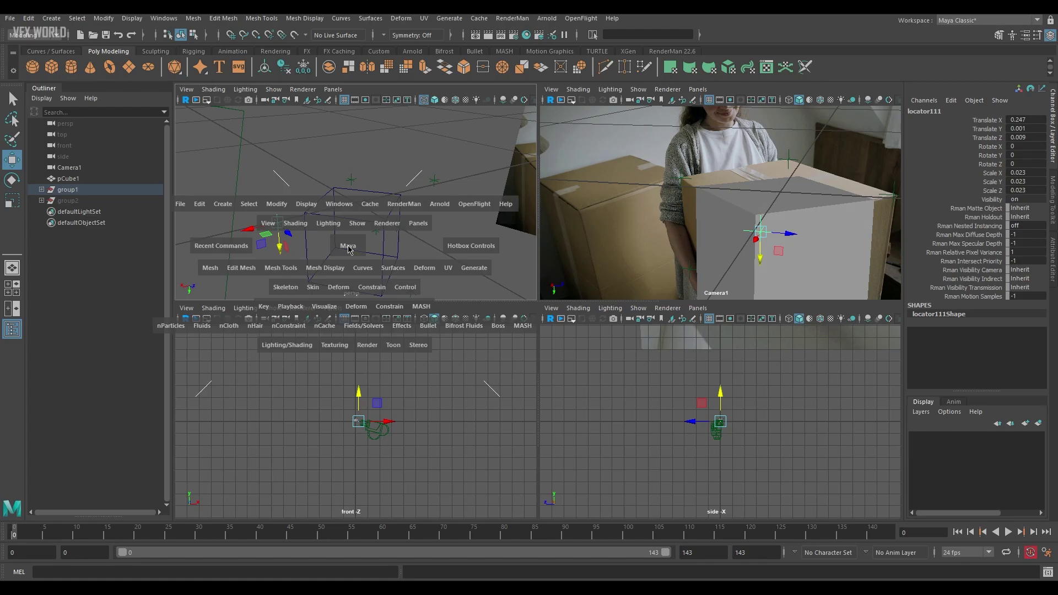
Select pCube1 and snap its pivot onto the cube's upper corner vertex nearest locator111.
left_click_drag(530, 385, 519, 385, "alt")
left_click_drag(440, 318, 460, 361)
left_click_drag(462, 360, 470, 387, "alt")
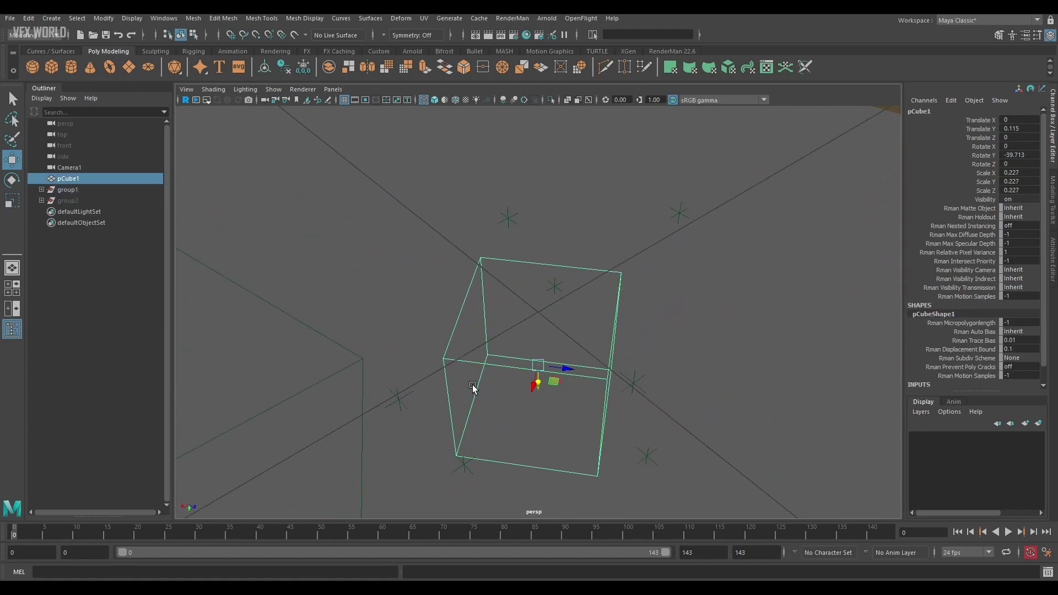
key("d")
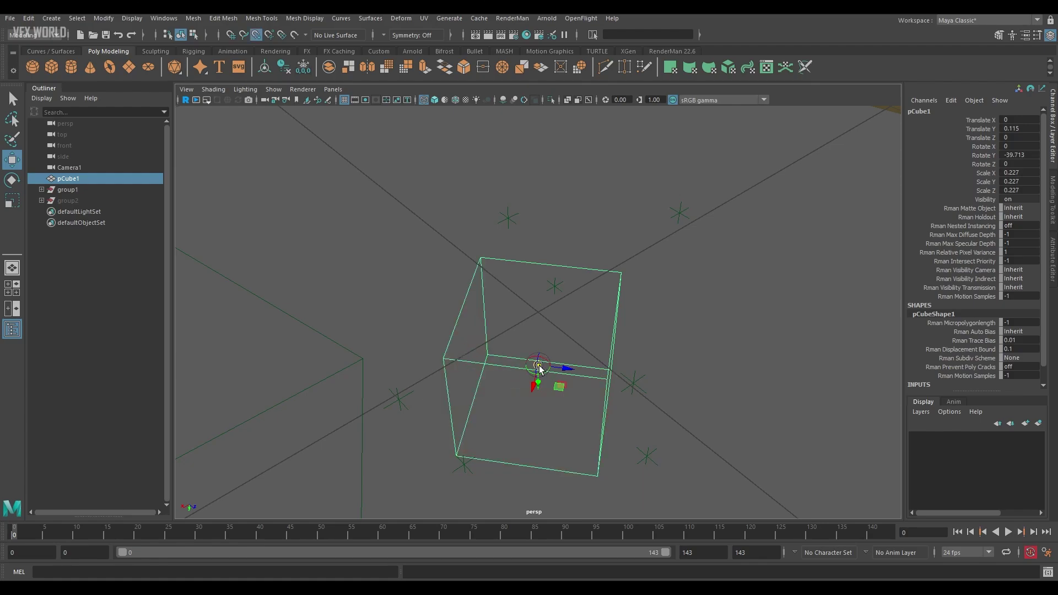
left_click_drag(539, 366, 442, 360)
left_click_drag(497, 404, 476, 392, "alt")
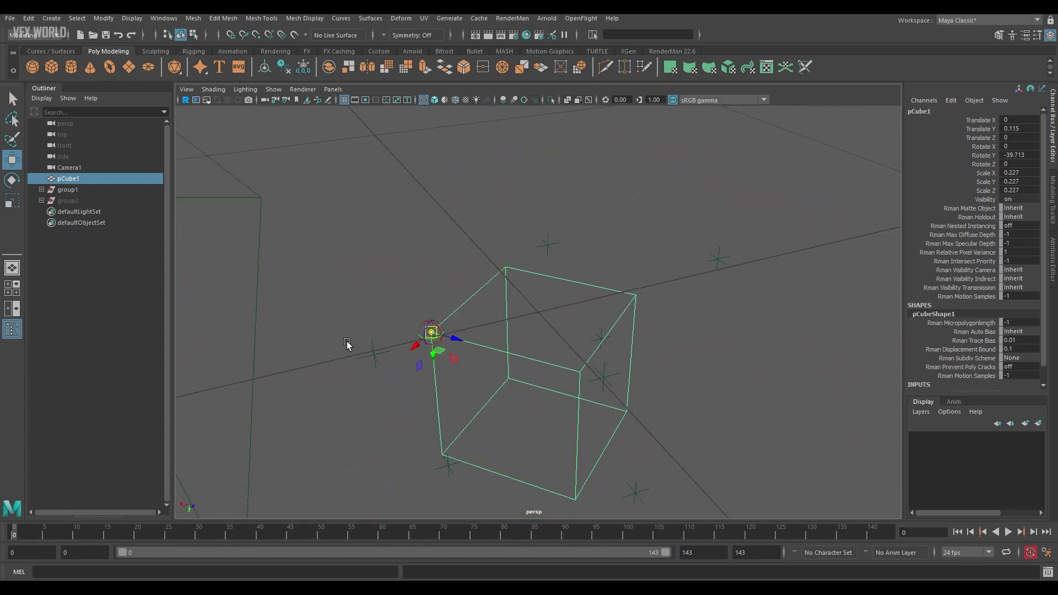
key("d")
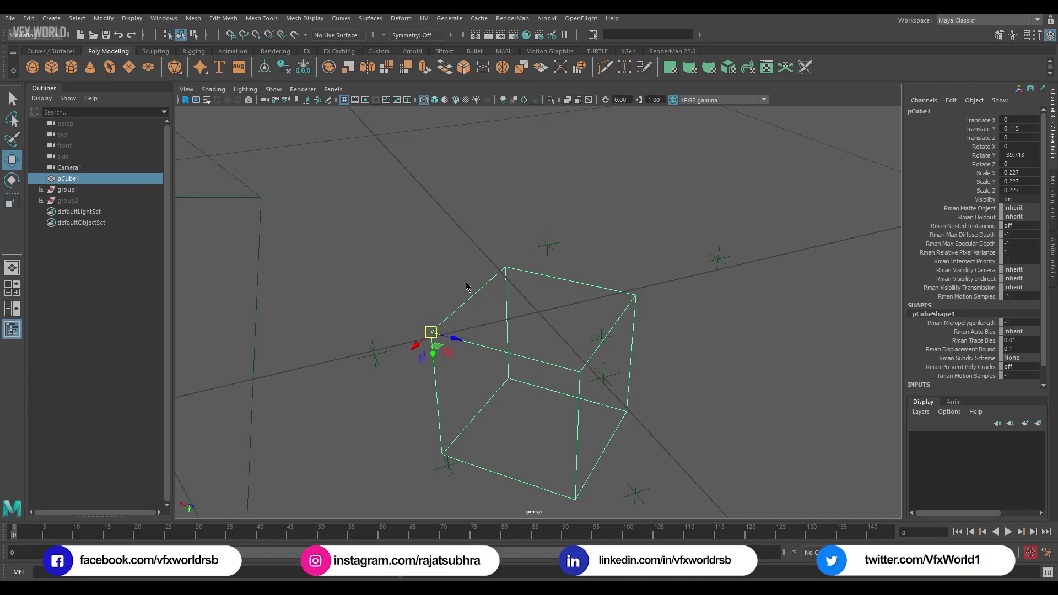
Move pCube1 by its corner pivot so that the corner snaps onto locator111.
right_click_drag(465, 283, 495, 263)
left_click_drag(496, 263, 463, 346, "alt")
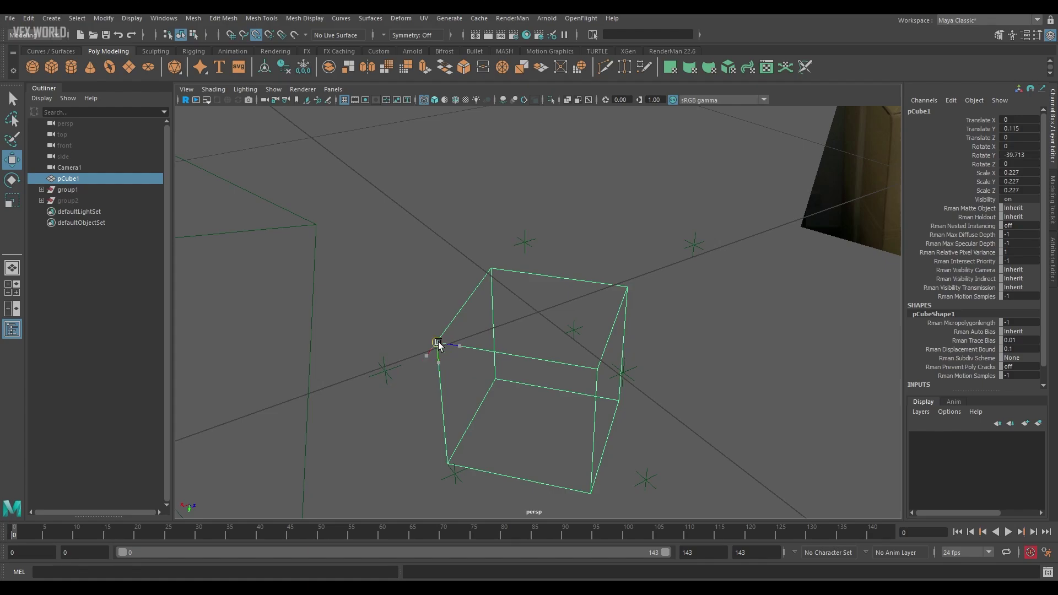
left_click_drag(437, 346, 401, 358)
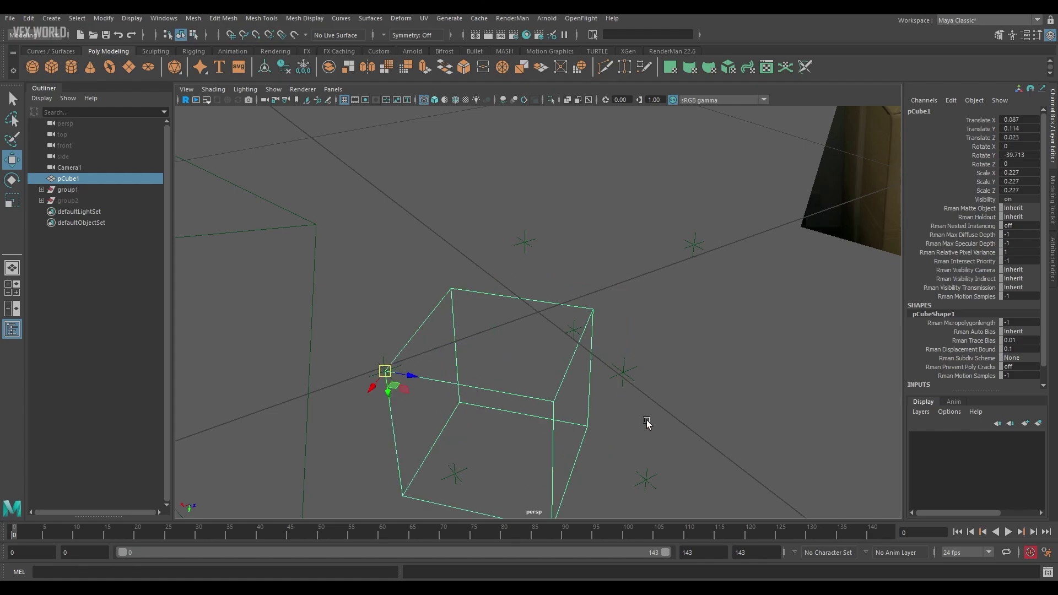
Maximise the Camera1 view in wireframe and go through the timeline to frame 140, examining the cube's fit on the box.
key("space")
left_click(685, 215)
key("space")
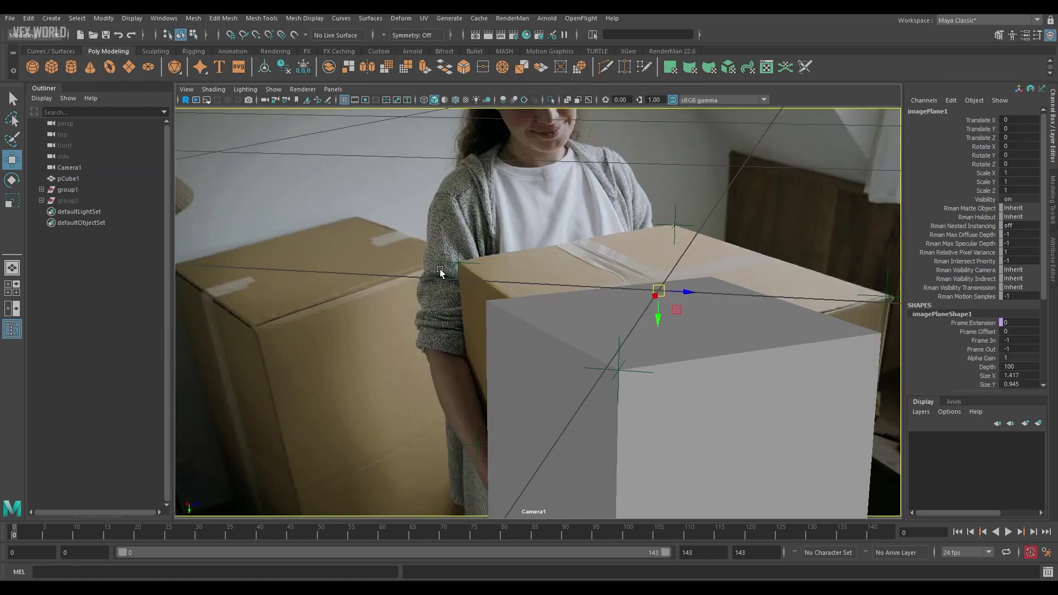
left_click(424, 100)
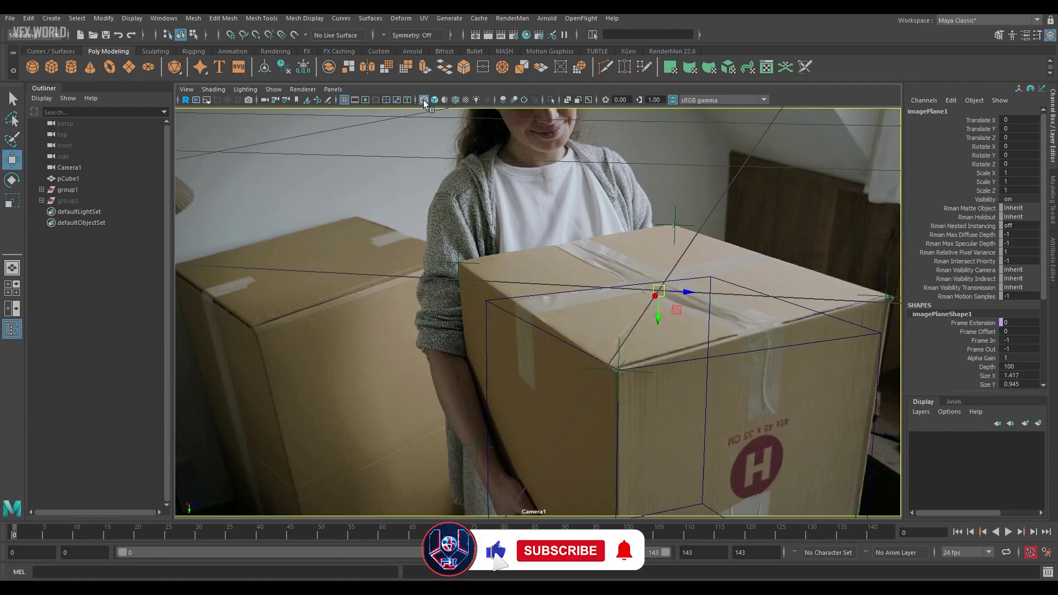
left_click_drag(12, 531, 632, 237)
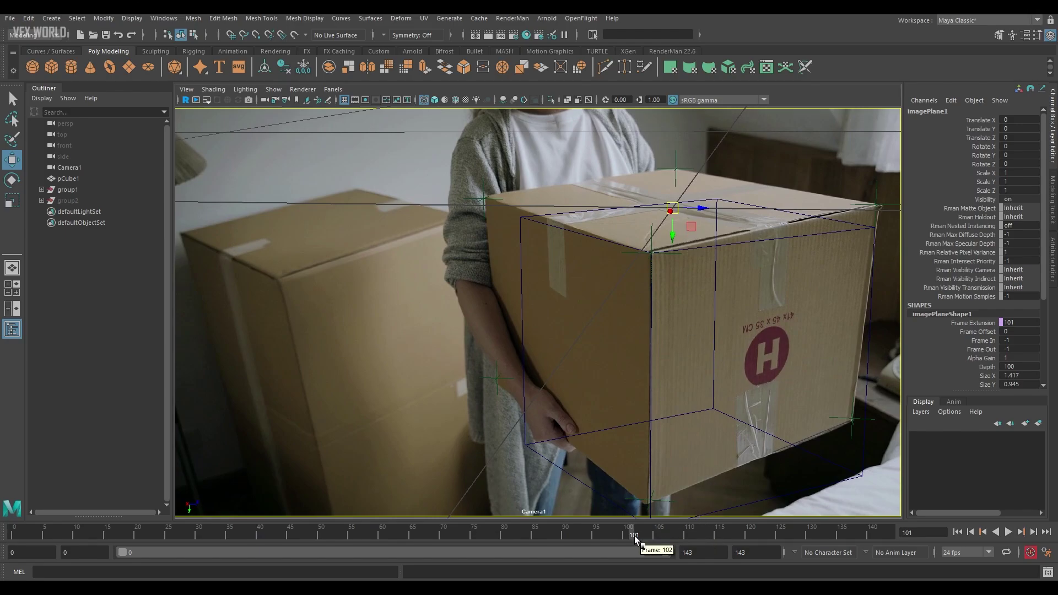
key("alt+v")
left_click(602, 534)
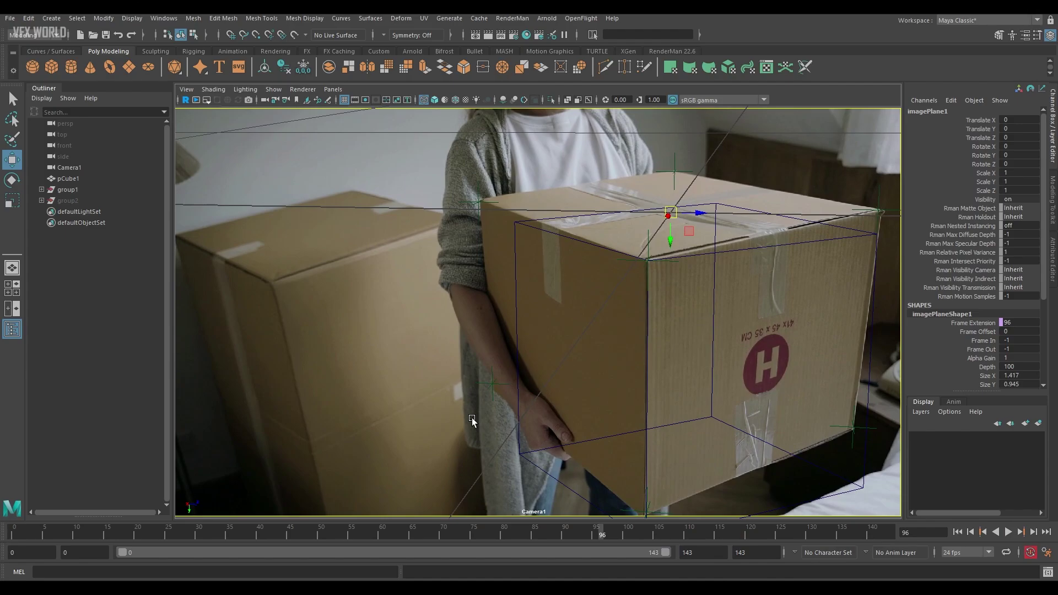
left_click_drag(713, 533, 871, 534)
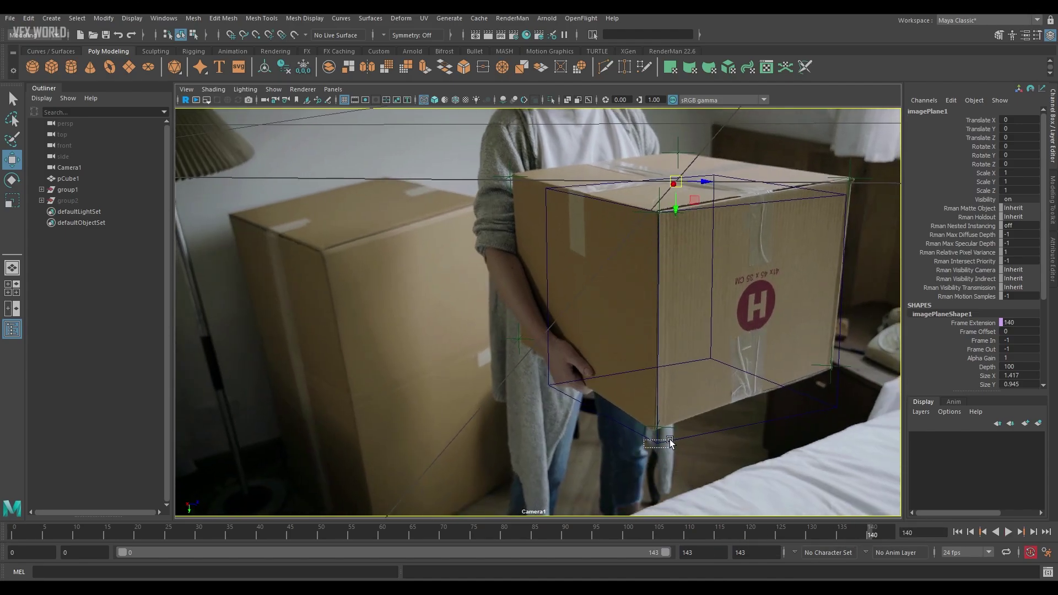
Convert the pCube1 selection to vertices and snap the lower front corner vertex onto locator350.
left_click_drag(669, 441, 666, 439)
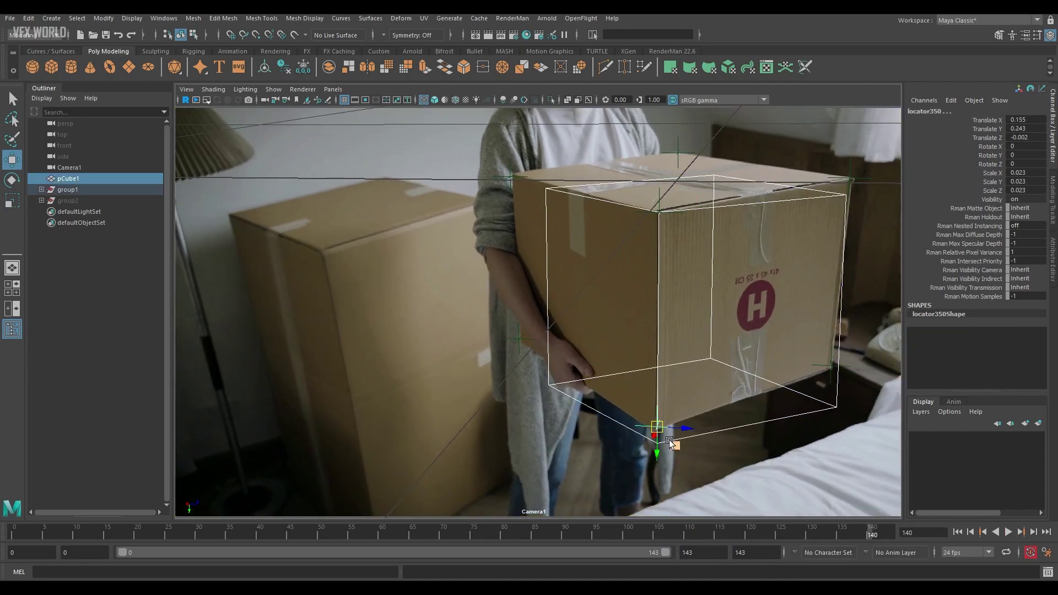
right_click(716, 401, "shift")
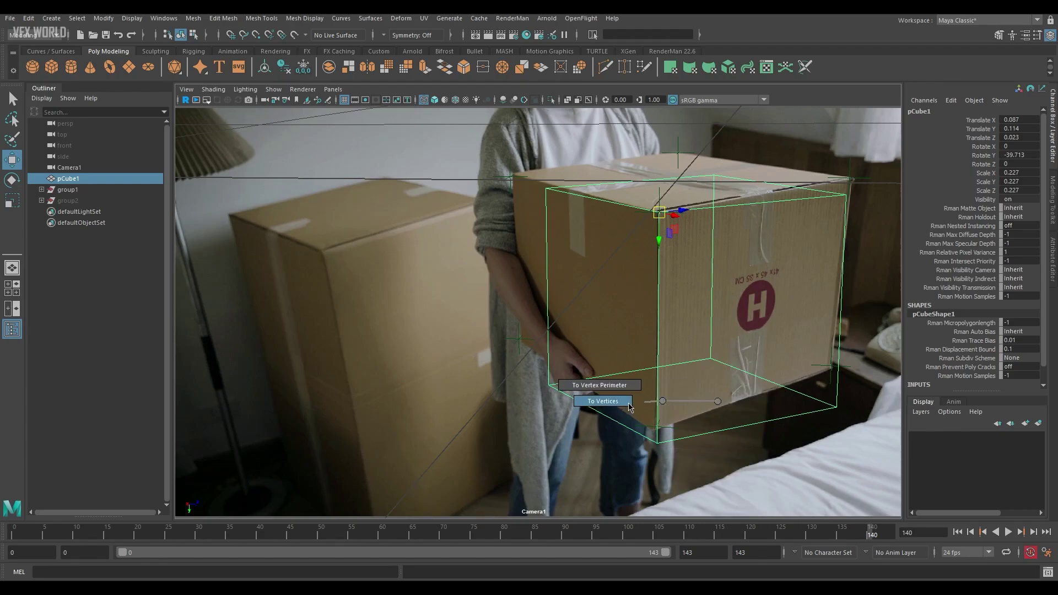
left_click(603, 386)
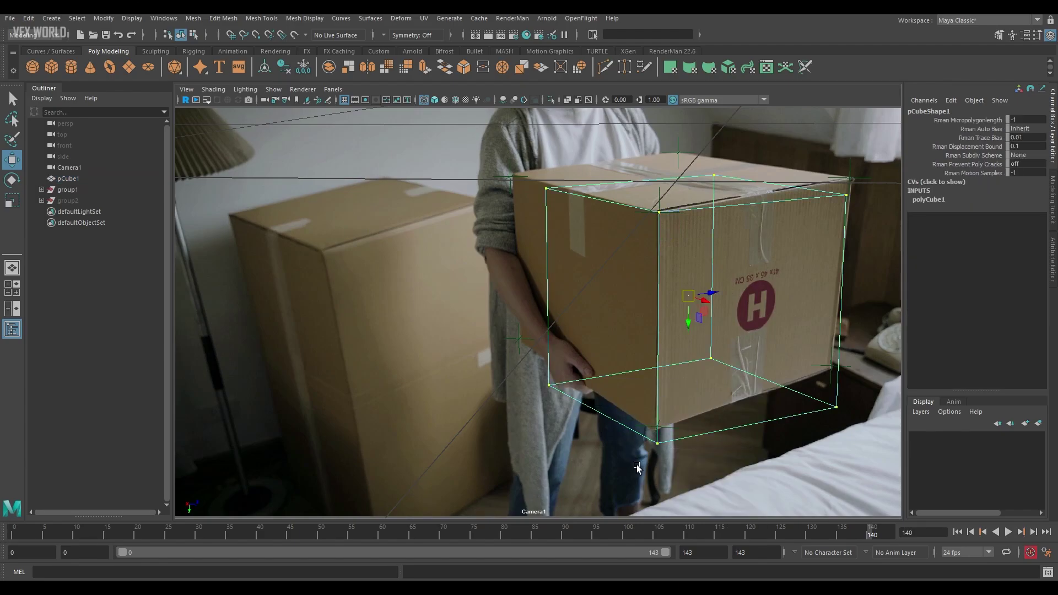
left_click(650, 434)
left_click(667, 441)
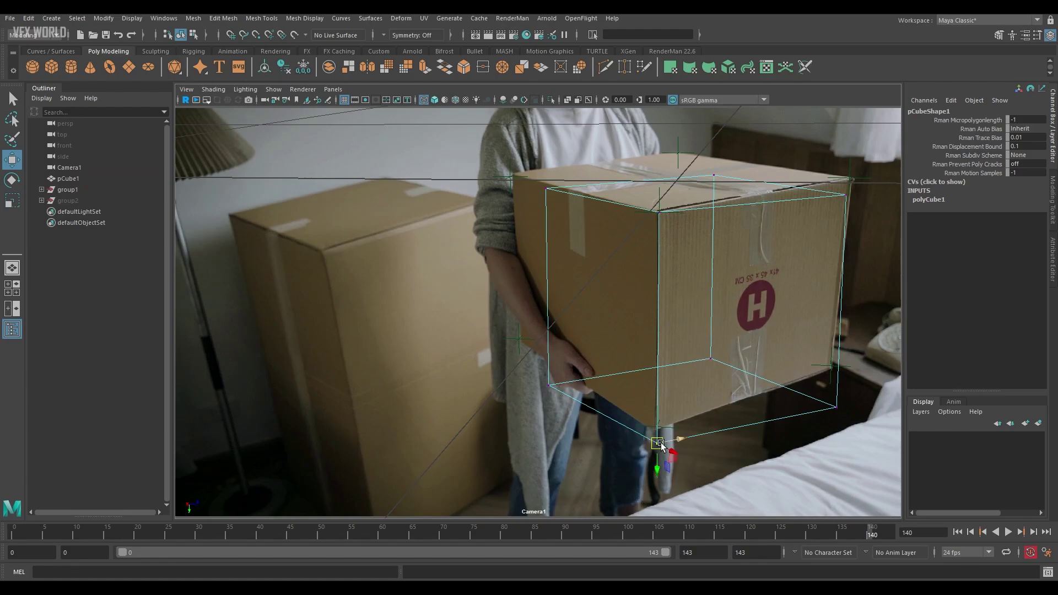
key("v")
left_click_drag(668, 441, 655, 435)
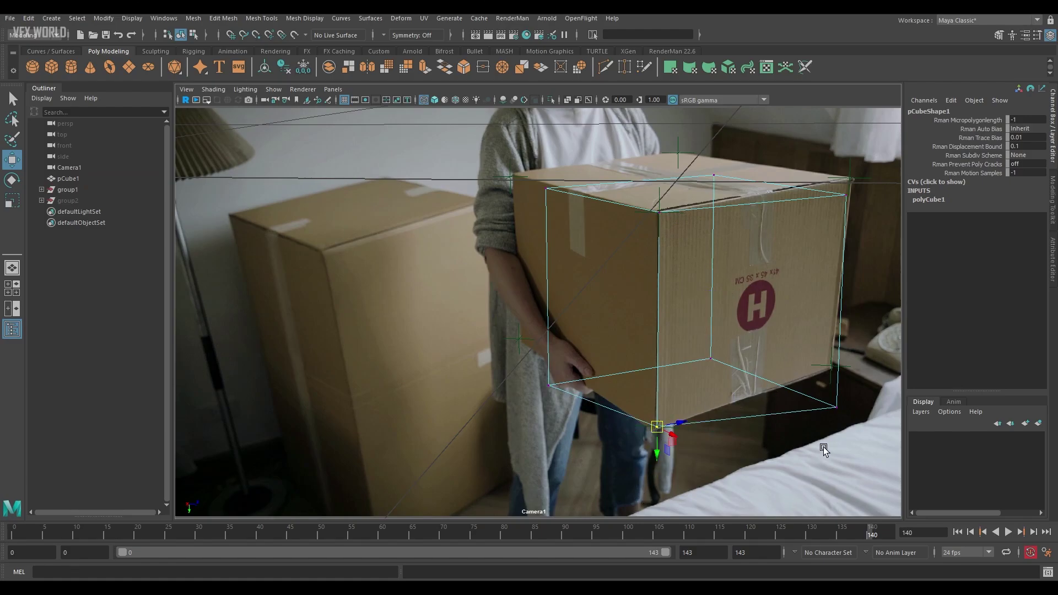
Snap the cube's lower and upper right corner vertices onto the locators at the matching box corners.
left_click(837, 407)
key("v")
left_click_drag(836, 407, 831, 366)
left_click_drag(834, 205, 847, 187)
key("v")
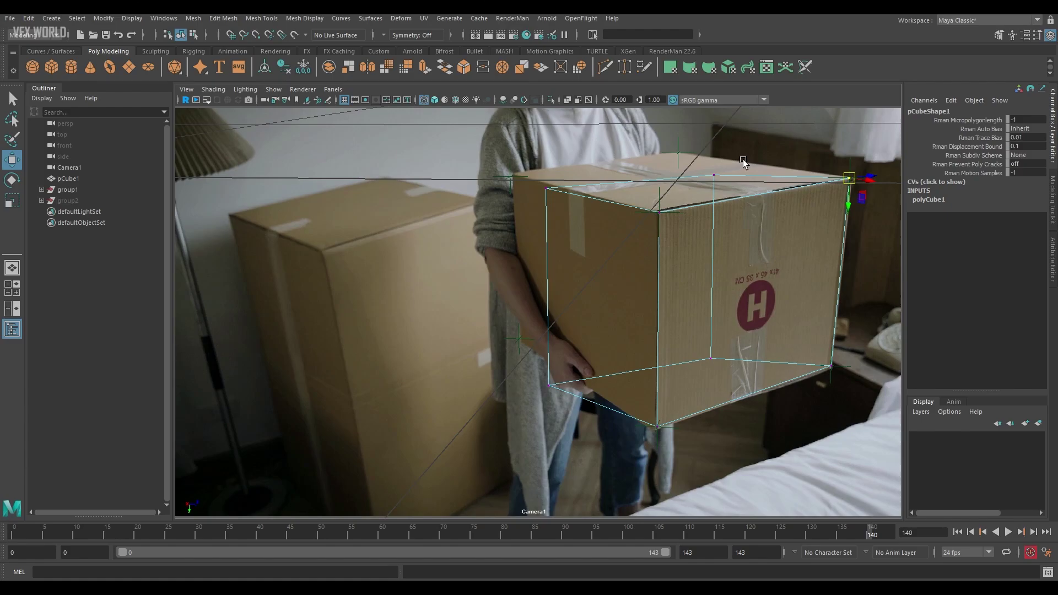
Snap the upper rear and both left corner vertices onto their locators, and move the hidden lower rear vertex to match.
left_click(714, 175)
key("v")
left_click_drag(714, 175, 677, 153)
left_click_drag(515, 200, 512, 178)
key("v")
left_click_drag(562, 372, 519, 339)
key("v")
left_click_drag(718, 352, 678, 306)
key("v")
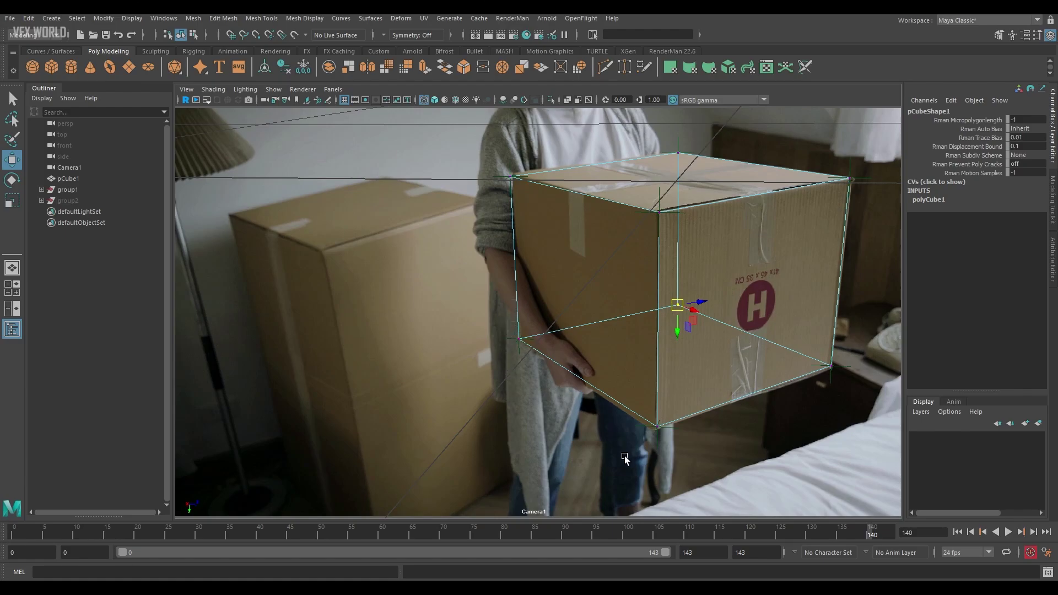
Leave vertex editing on the cube and hide the group1 locators.
left_click_drag(624, 455, 735, 382)
left_click_drag(676, 424, 658, 460)
mouse_move(834, 394)
left_mouse_down()
mouse_move(868, 340)
mouse_move(825, 382)
left_mouse_up()
left_click(815, 391)
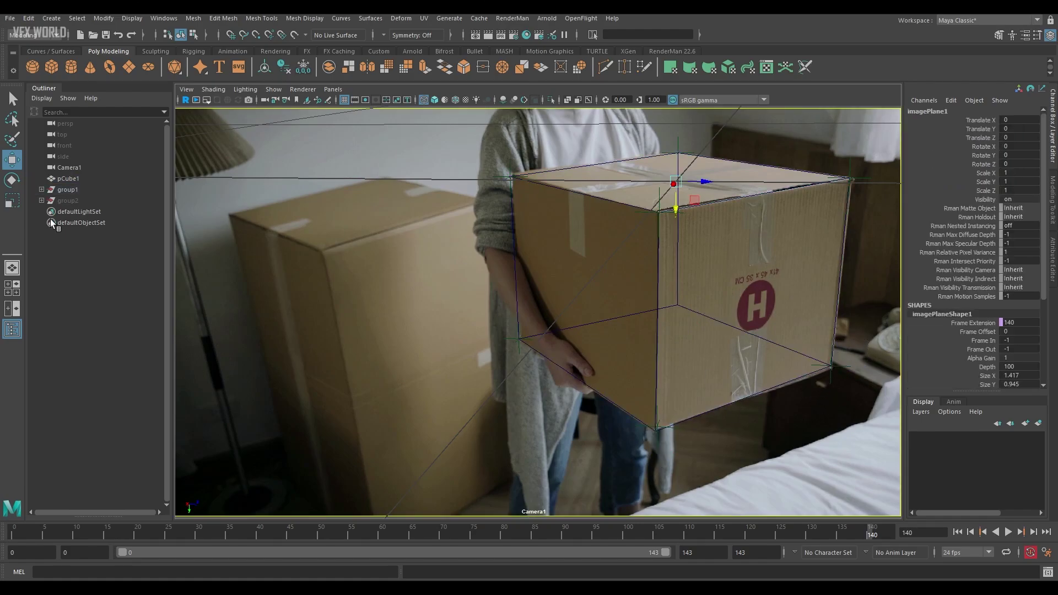
left_click(62, 190)
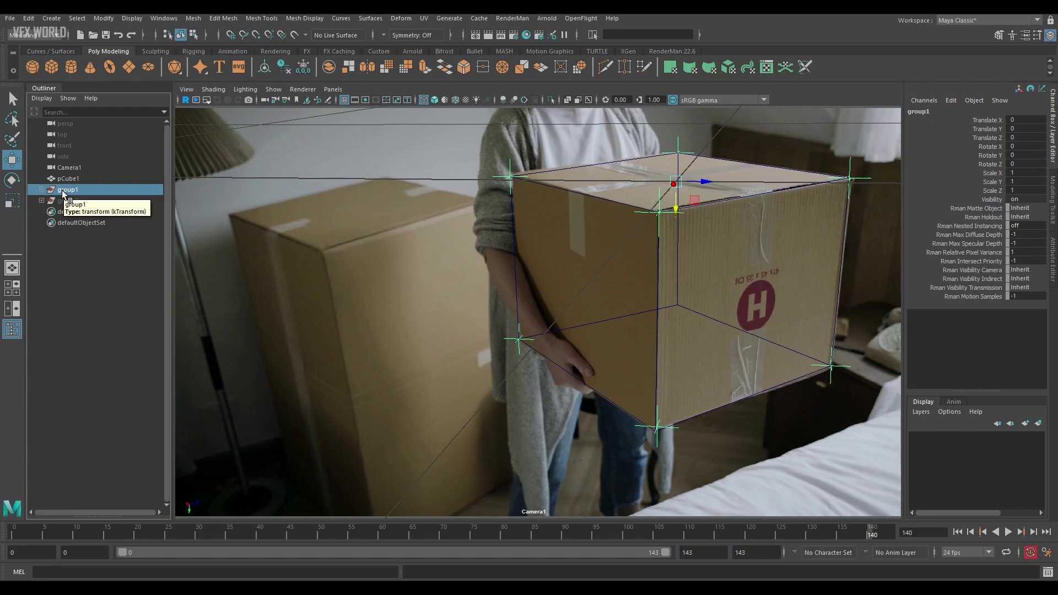
key("ctrl+h")
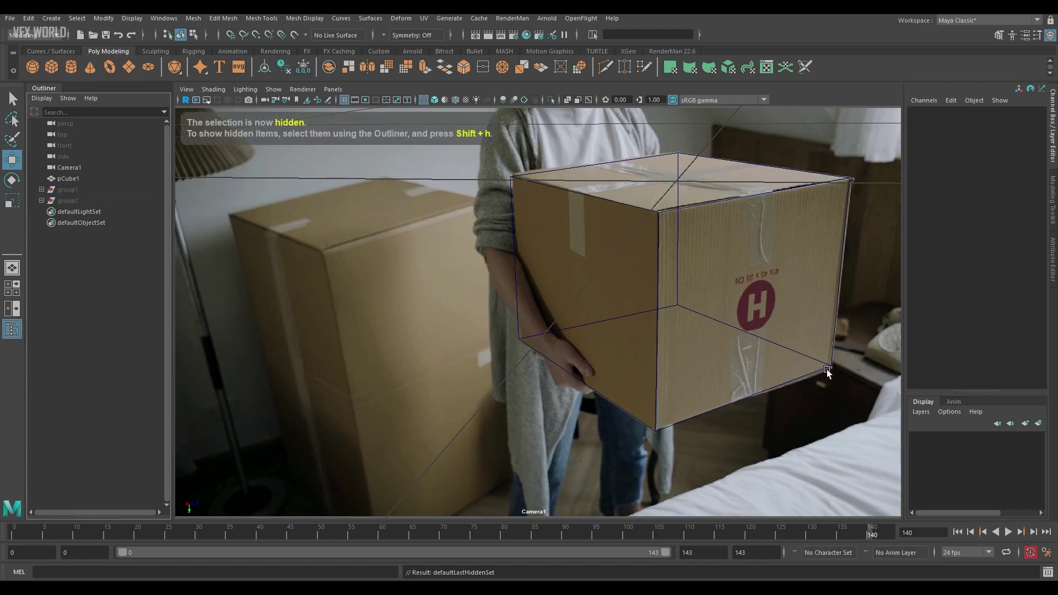
Convert pCube1 to vertices again and fine-tune its right, upper rear and upper left corners to the box edges.
left_click(827, 378)
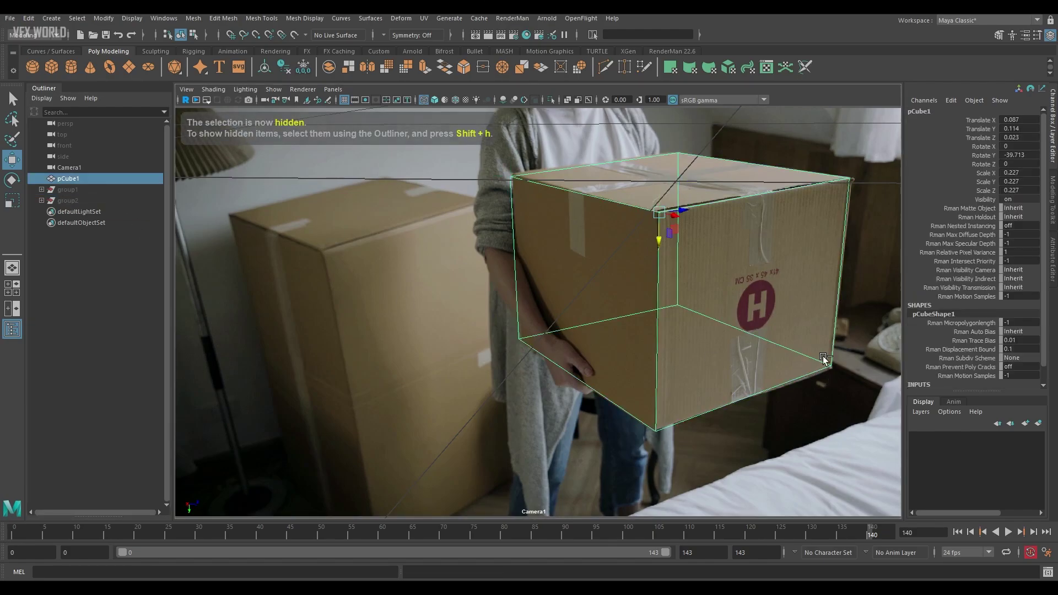
right_click_drag(823, 359, 719, 362, "ctrl")
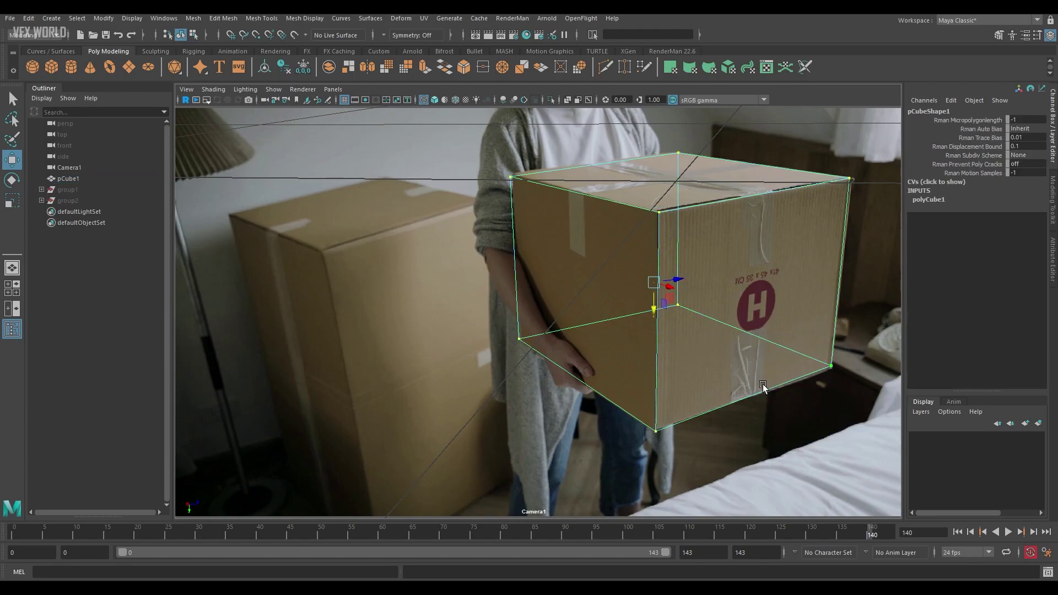
left_click(829, 365)
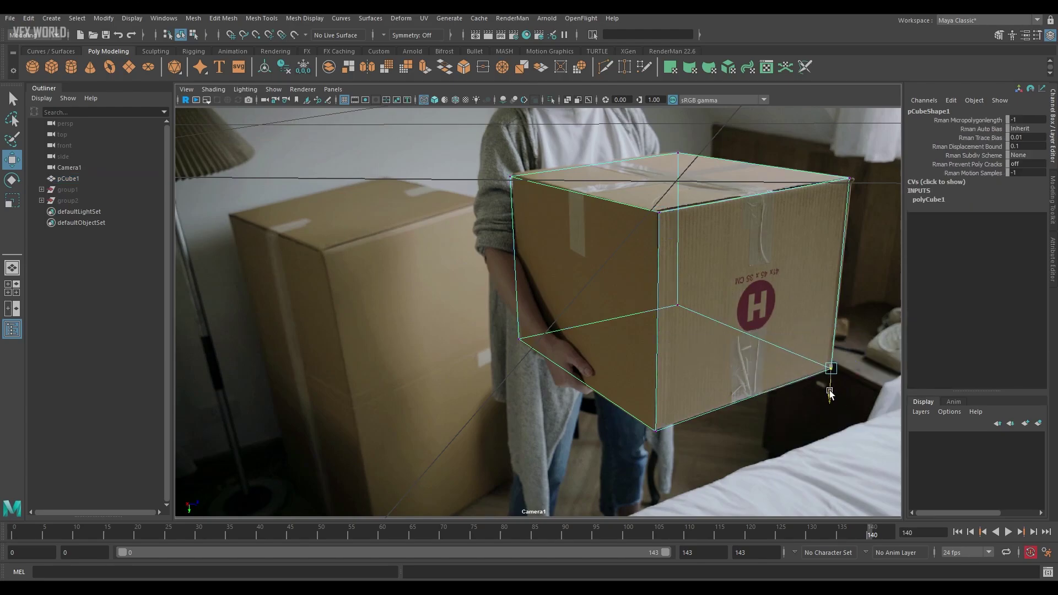
left_click(848, 179)
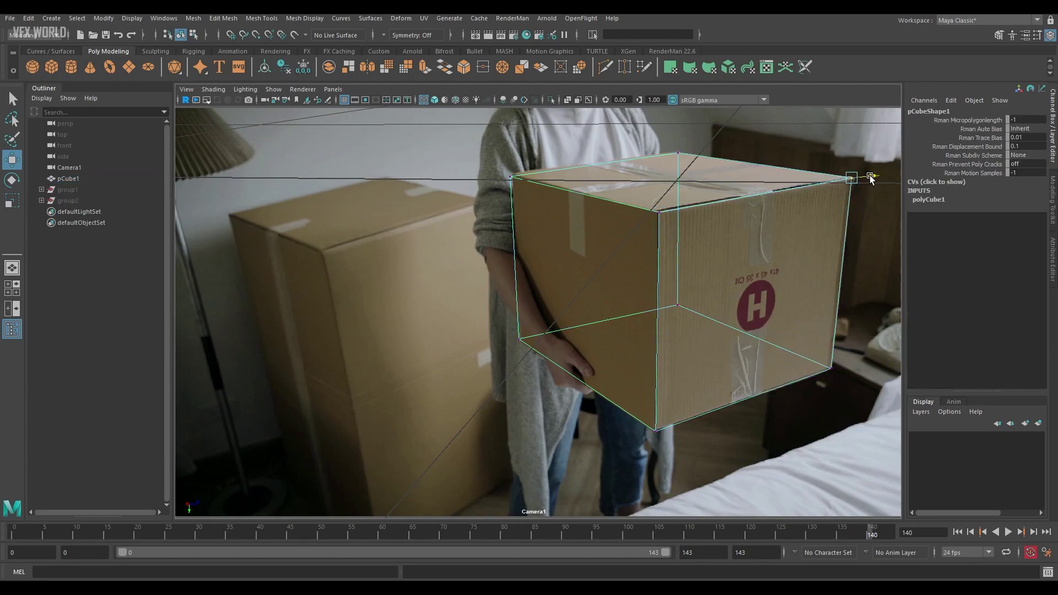
left_click(677, 153)
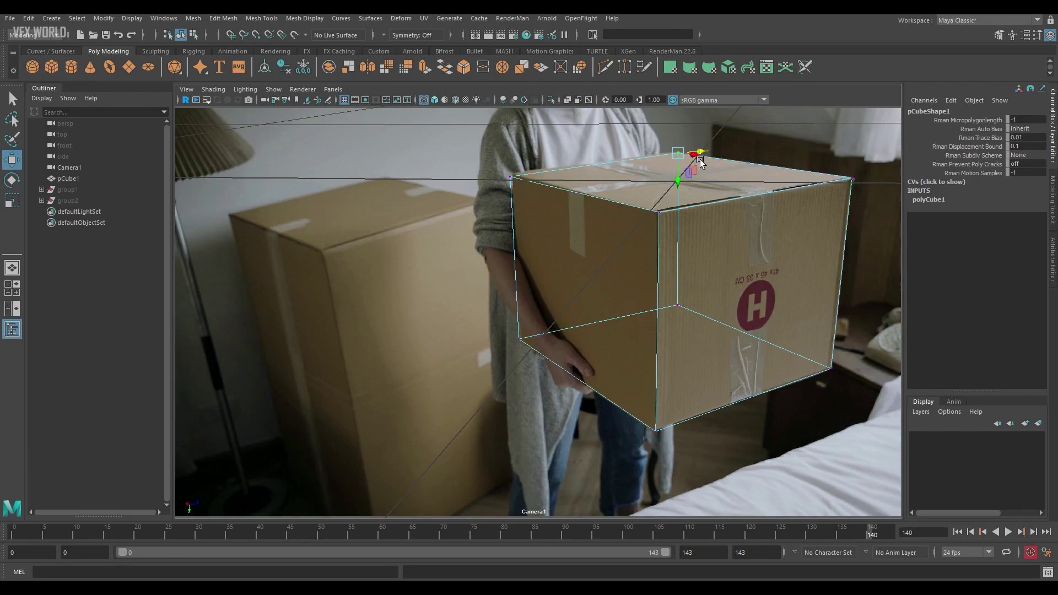
left_click(510, 177)
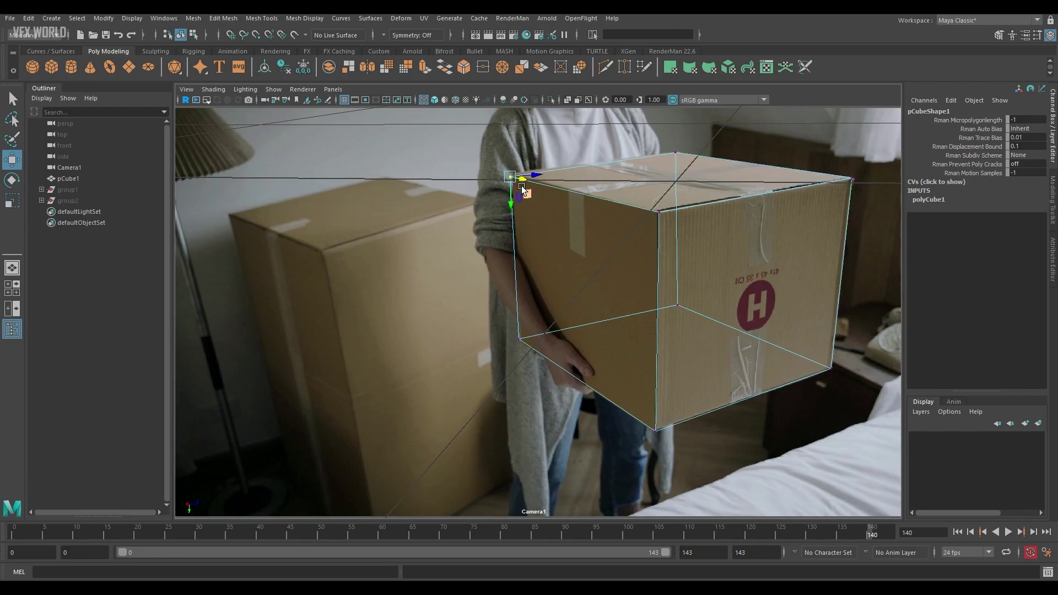
mouse_move(532, 176)
left_mouse_down()
mouse_move(517, 197)
mouse_move(529, 179)
left_mouse_up()
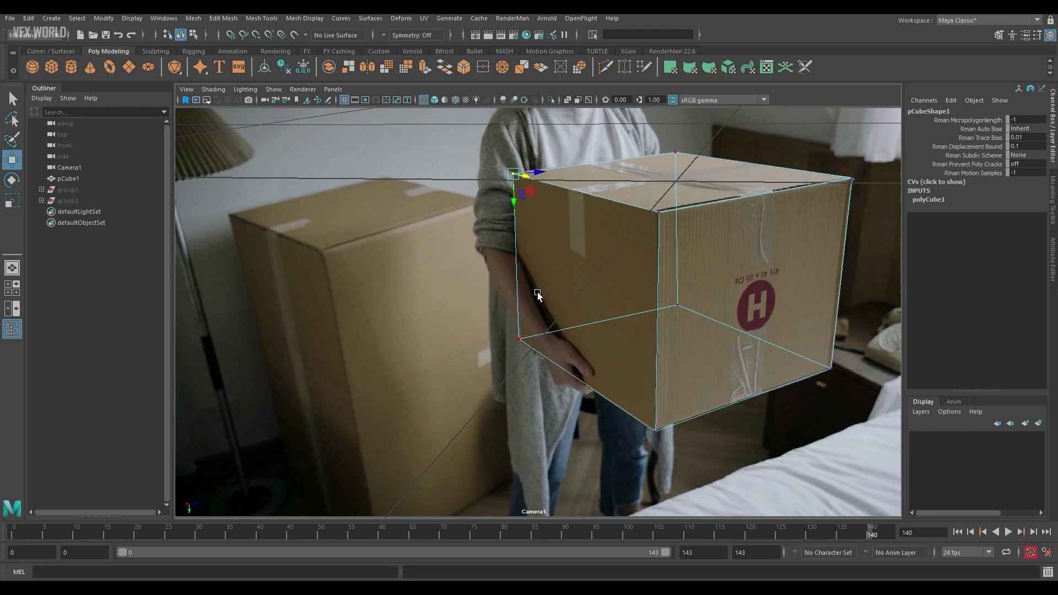
Fine-tune the cube's lower left and lower front vertices against the box, and display the cube shaded.
left_click(522, 340)
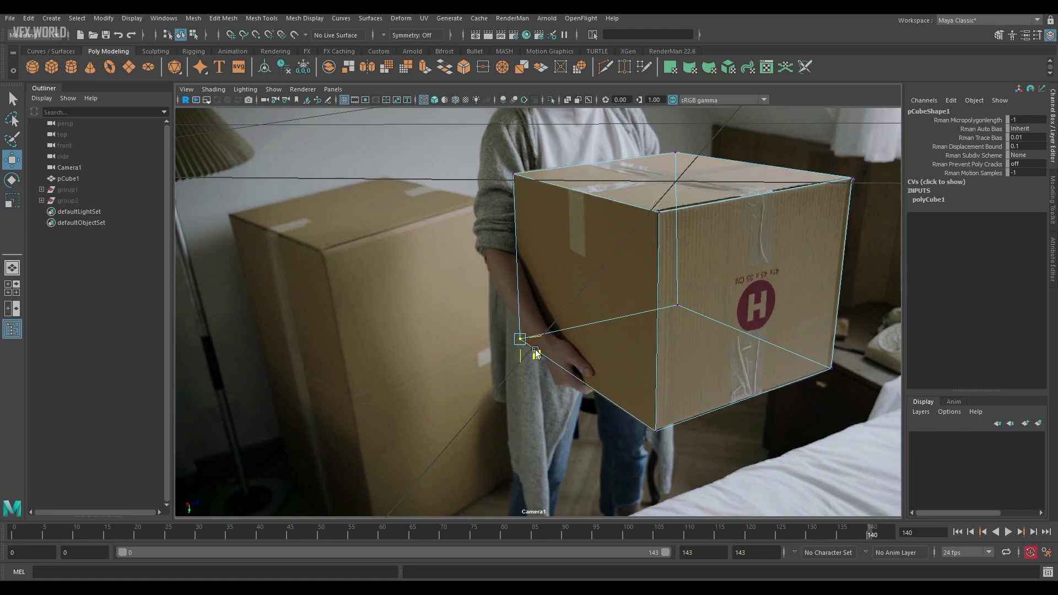
left_click(655, 431)
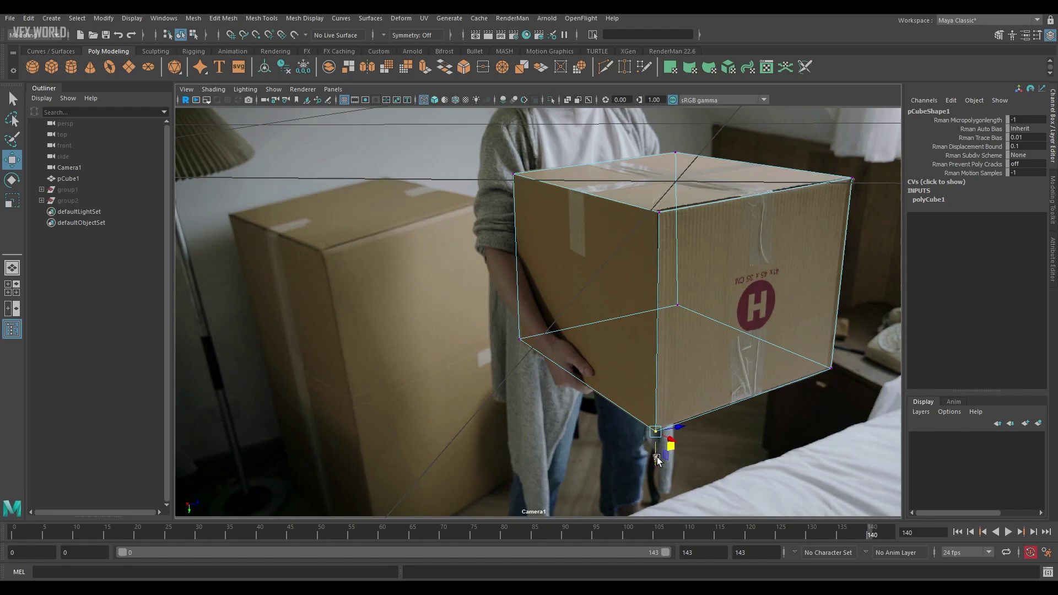
left_click_drag(654, 461, 678, 430)
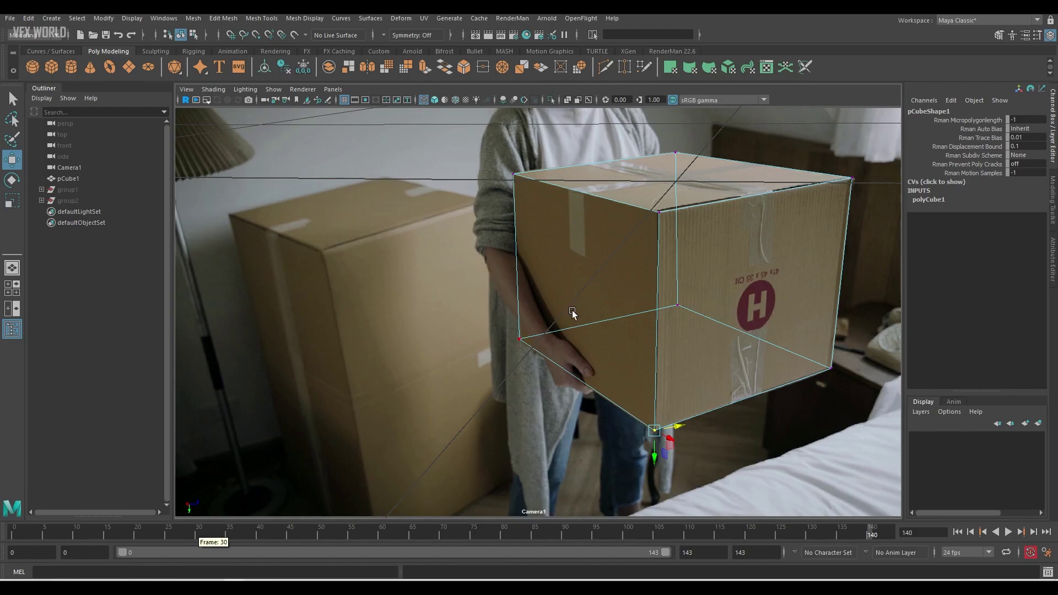
left_click(435, 100)
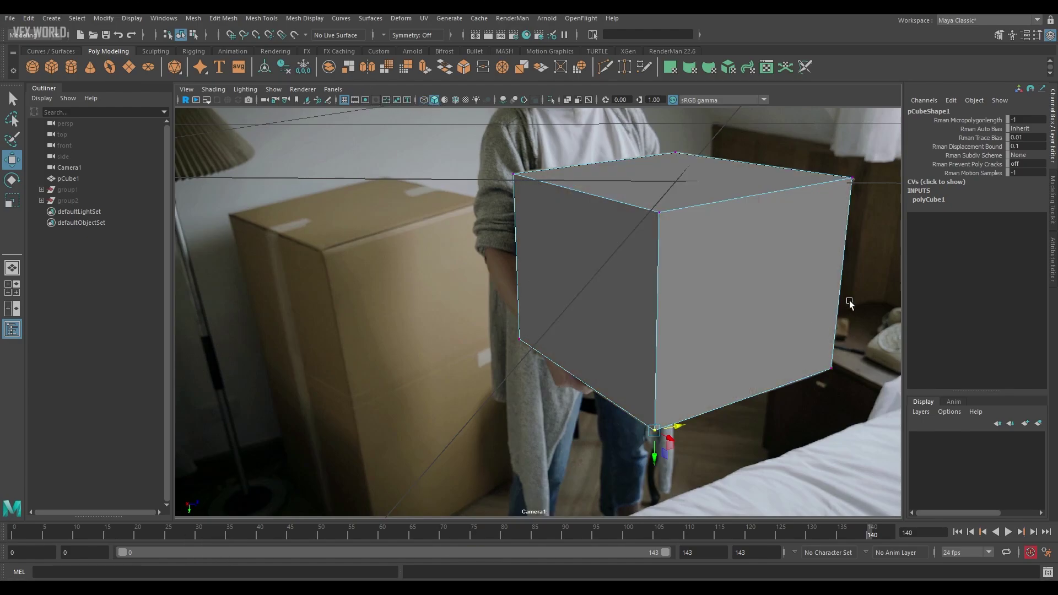
Assign a new Blinn material to pCube1 and map a Checker texture to its color.
right_click(577, 277)
right_click_drag(579, 278, 552, 548)
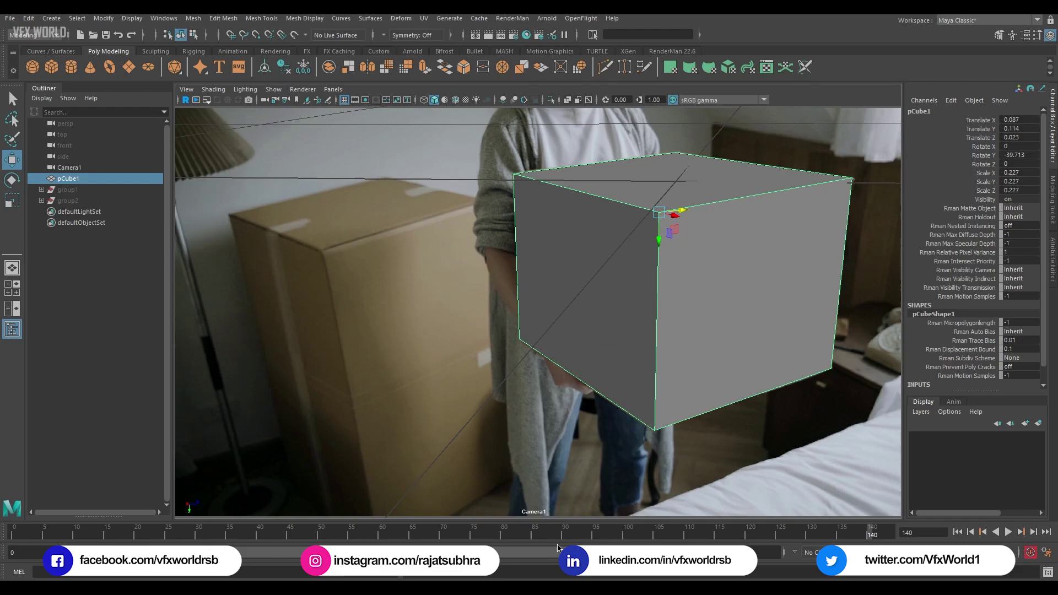
left_click(447, 256)
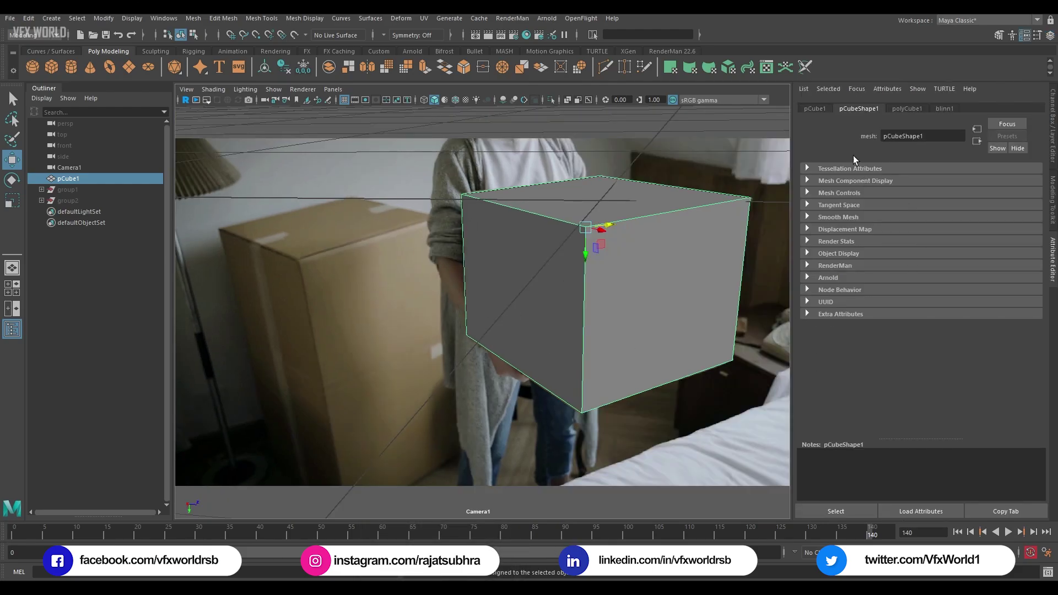
left_click(953, 108)
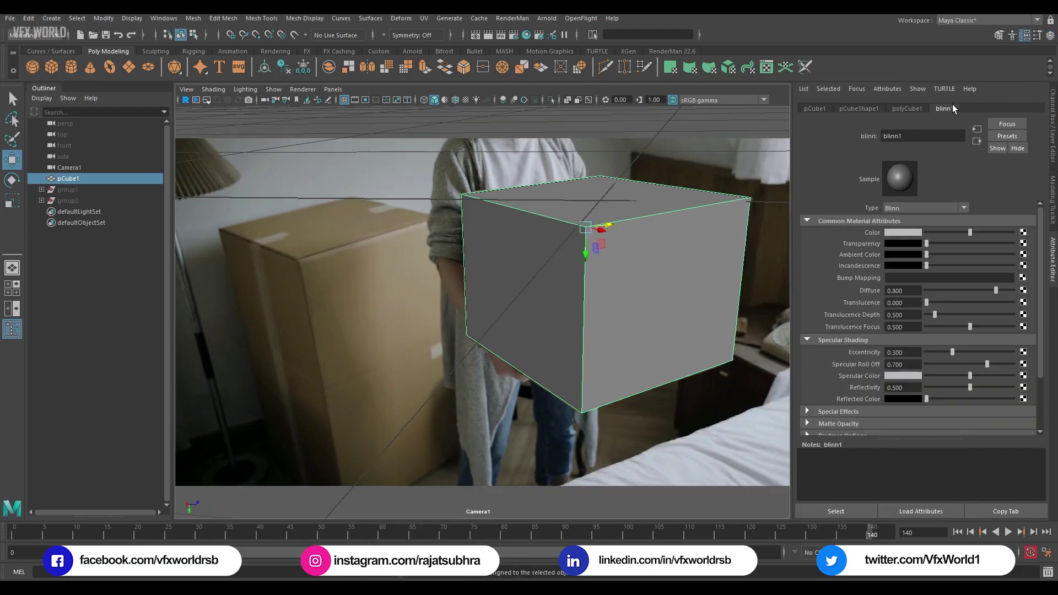
left_click(1022, 232)
left_click(457, 271)
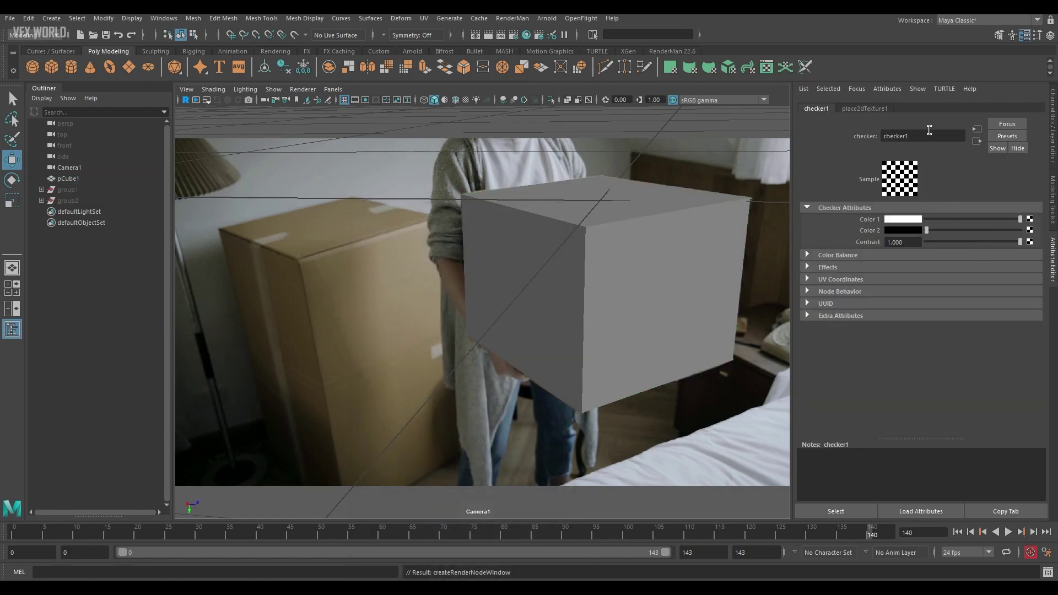
Set the checker texture's Repeat UV to 12 by 12 and display textures in the Camera1 view.
left_click(859, 109)
left_click_drag(916, 304, 869, 313)
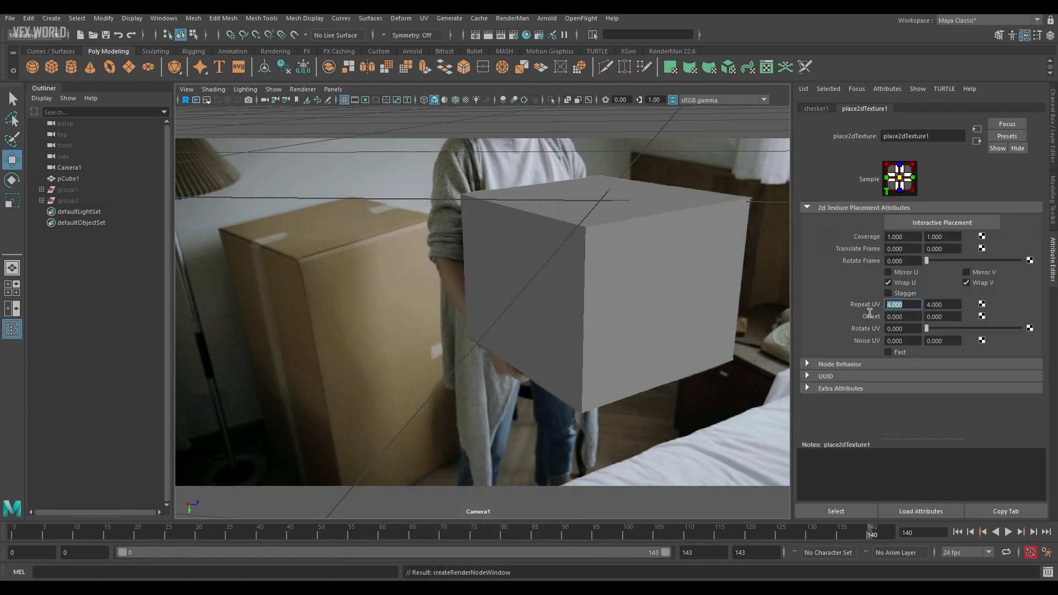
type("12")
key("Tab")
type("12")
key("Return")
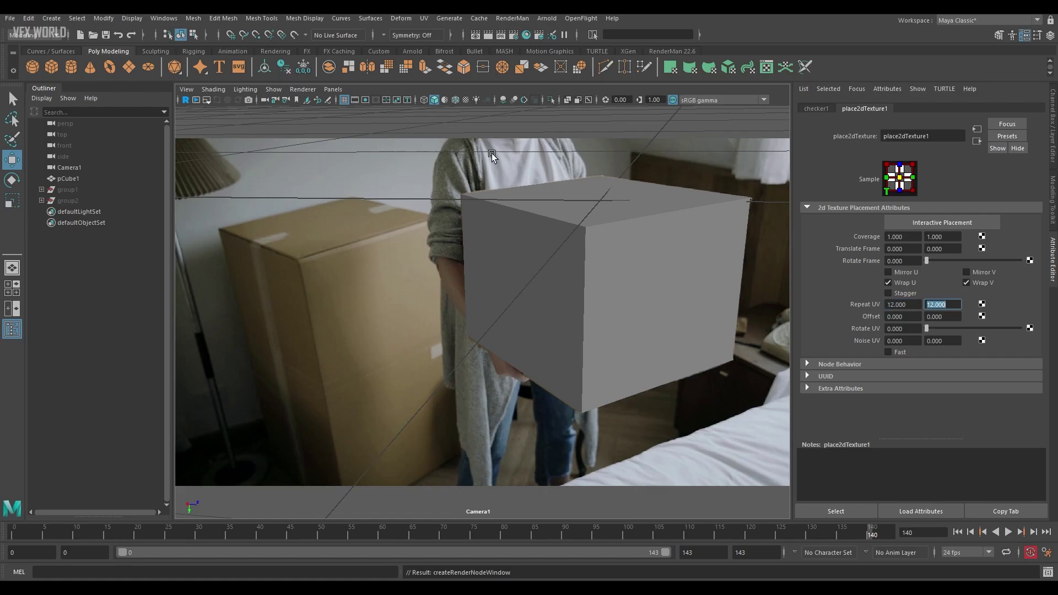
left_click(466, 100)
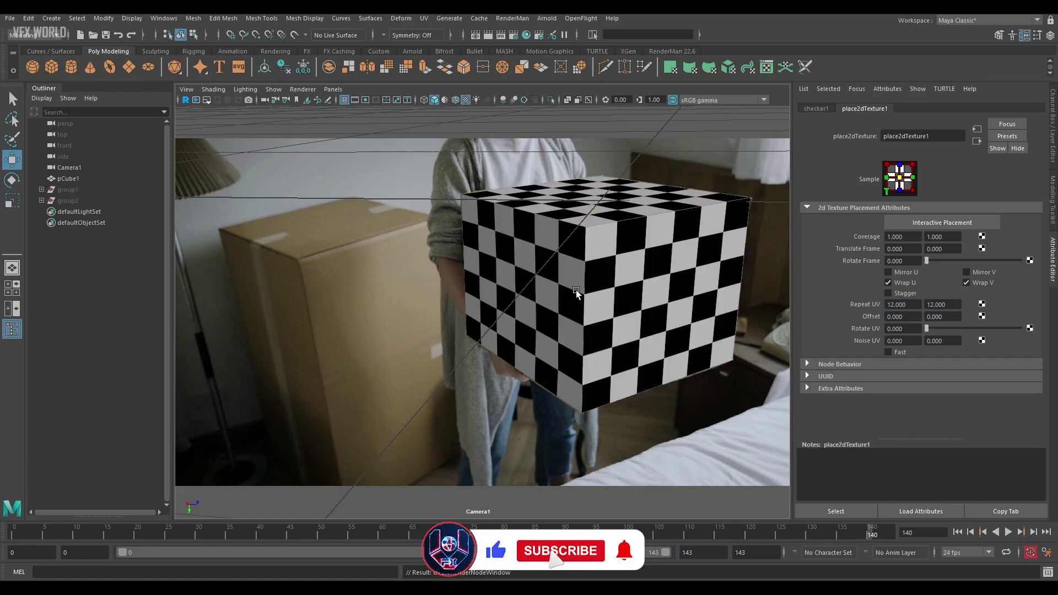
Raise the transparency of the cube's blinn1 material until the footage shows through the checker pattern.
left_click(816, 109)
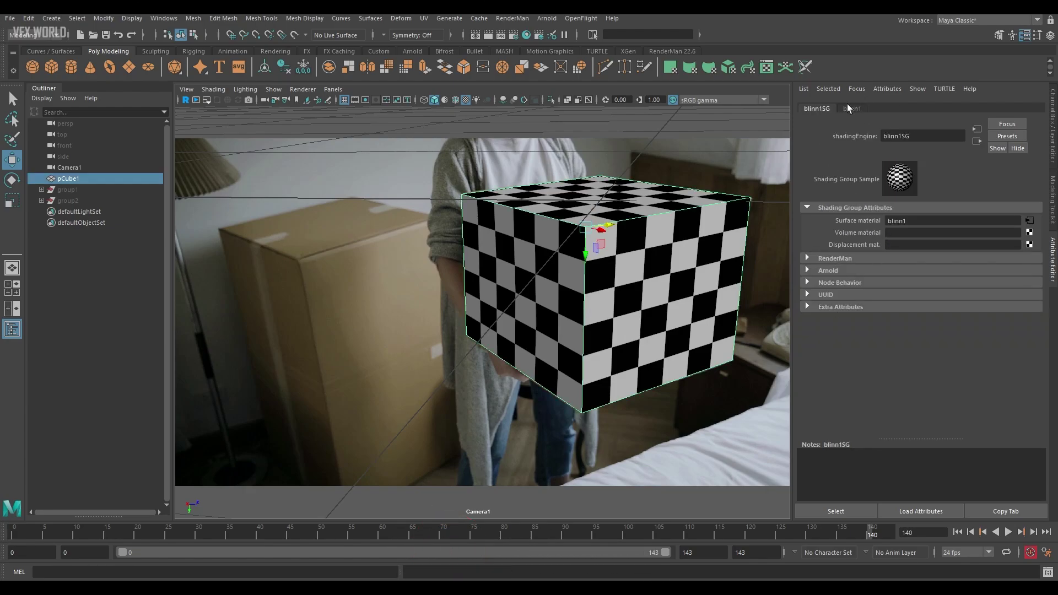
left_click(845, 107)
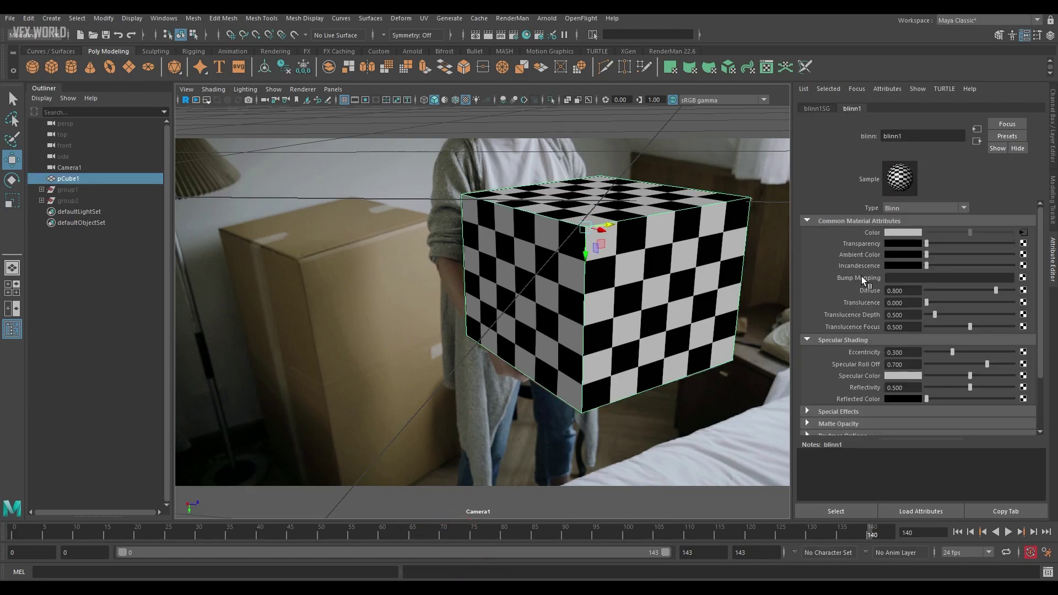
left_click_drag(926, 243, 979, 239)
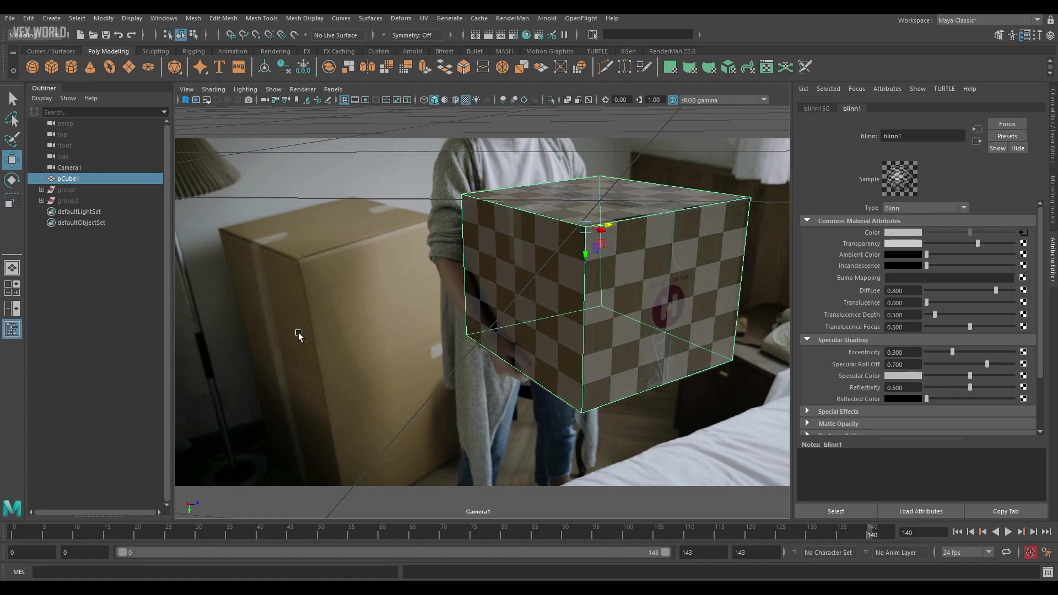
Show the resolution gate in the Camera1 view and hide the grid.
left_click(348, 247)
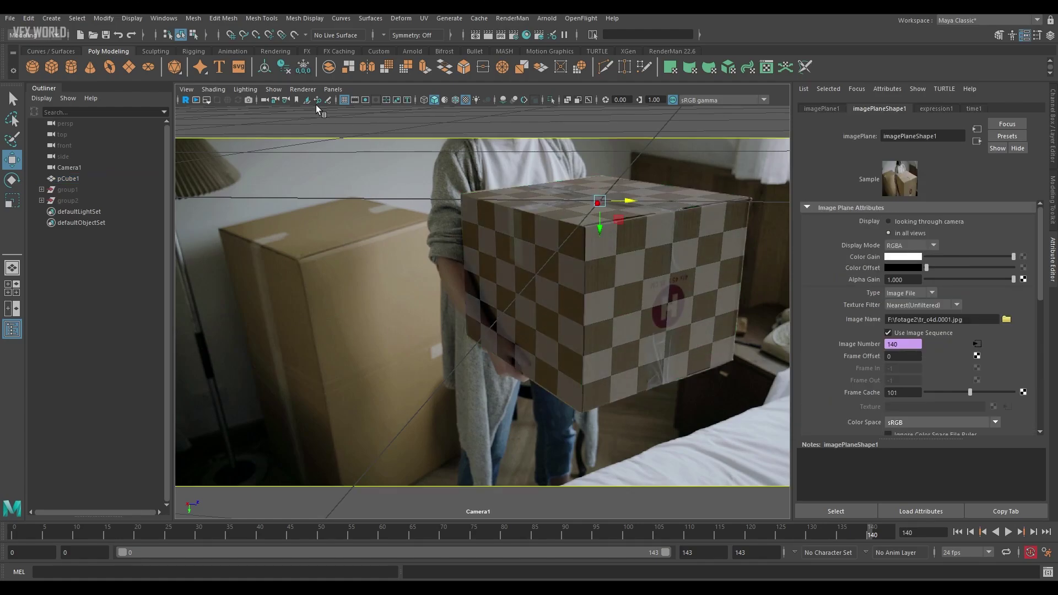
left_click(365, 99)
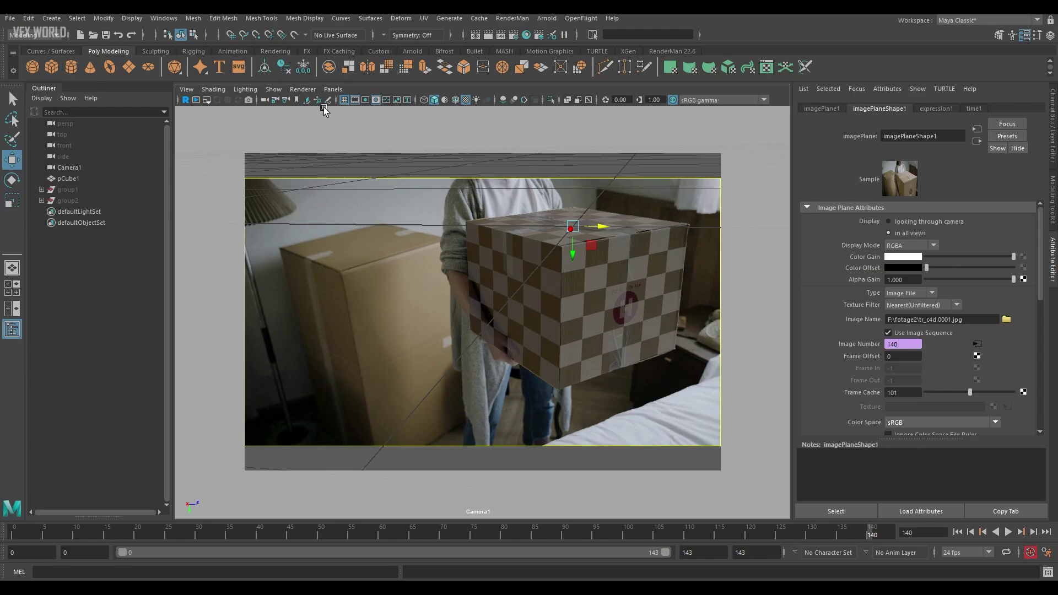
left_click(345, 102)
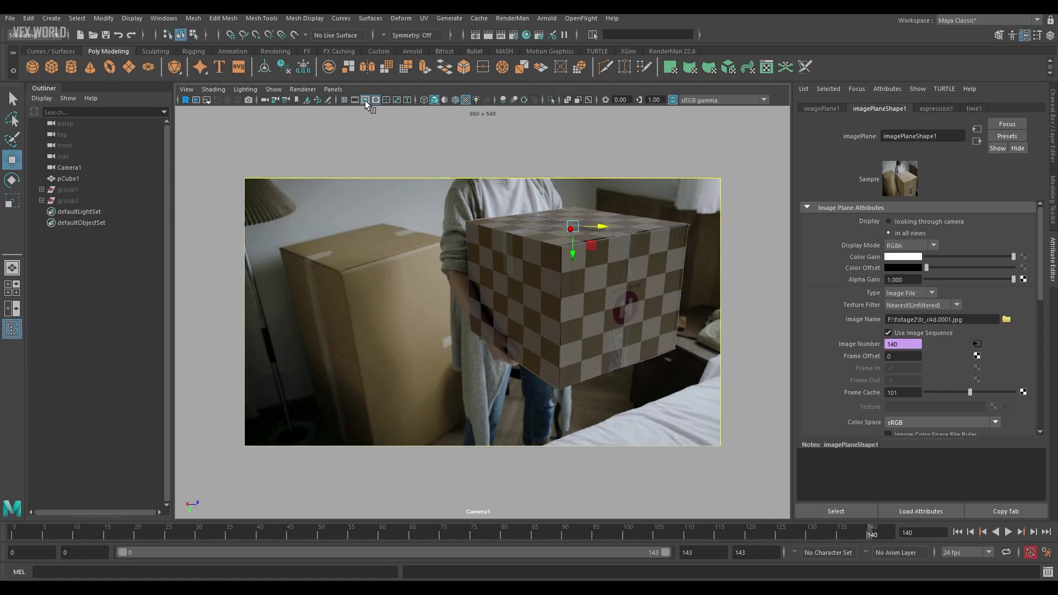